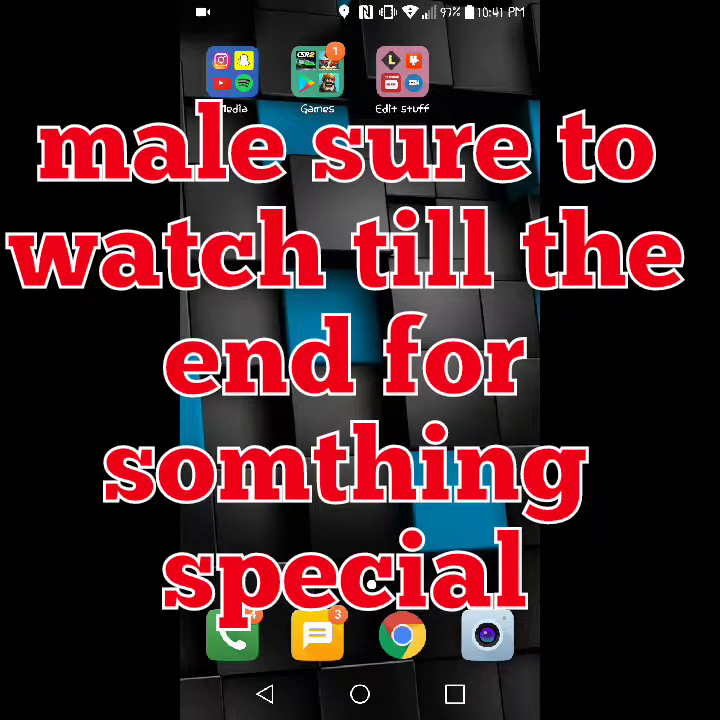
Step: Open Zedge from the Edit stuff apps folder and go to its Ringtones section
click(402, 72)
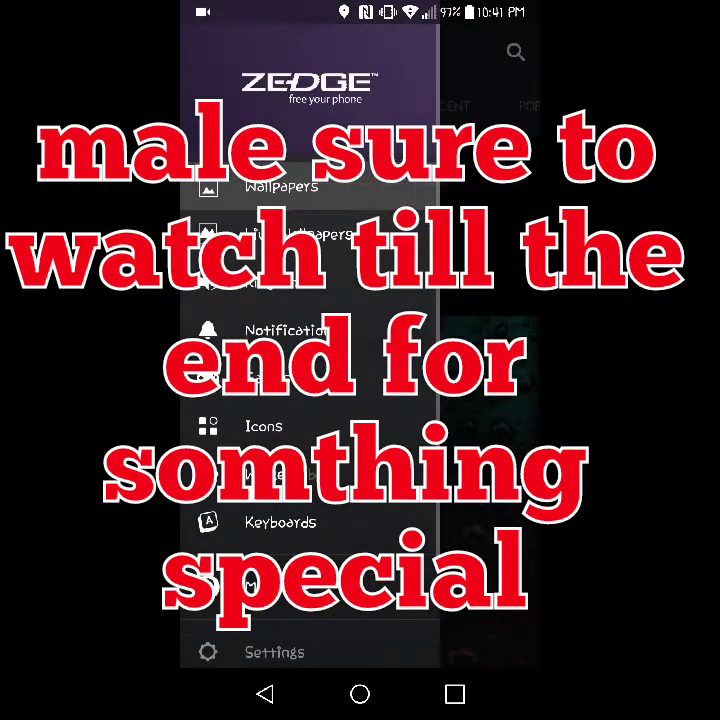
click(280, 282)
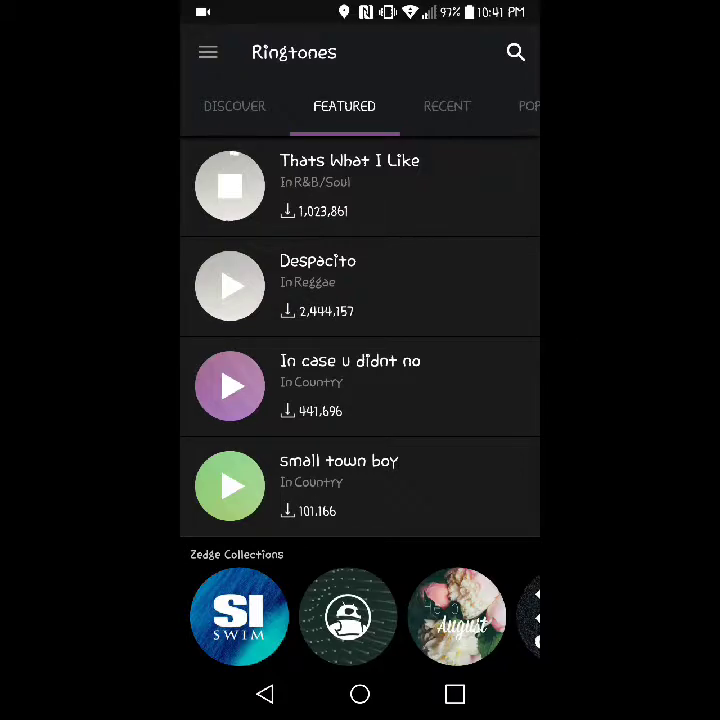
scroll(360, 350, down, 5)
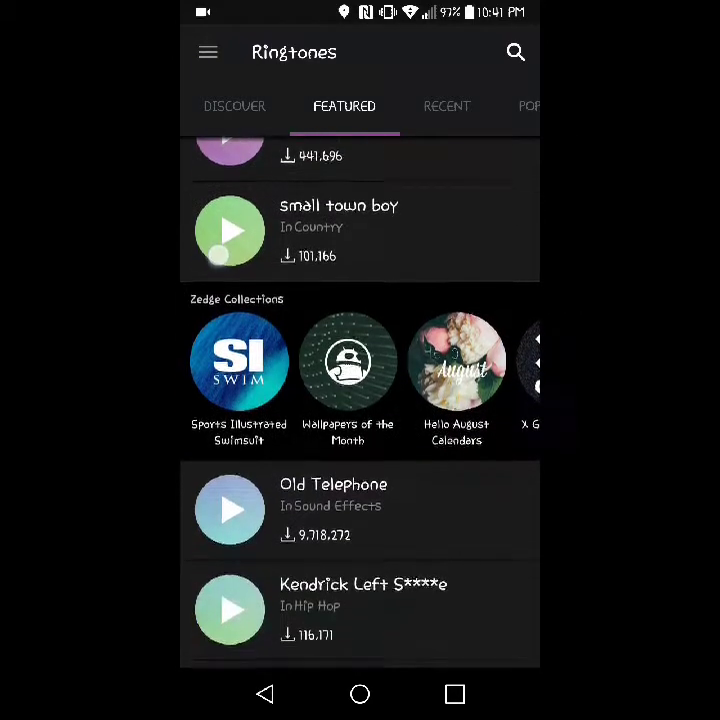
scroll(360, 350, down, 5)
scroll(360, 350, down, 3)
click(229, 310)
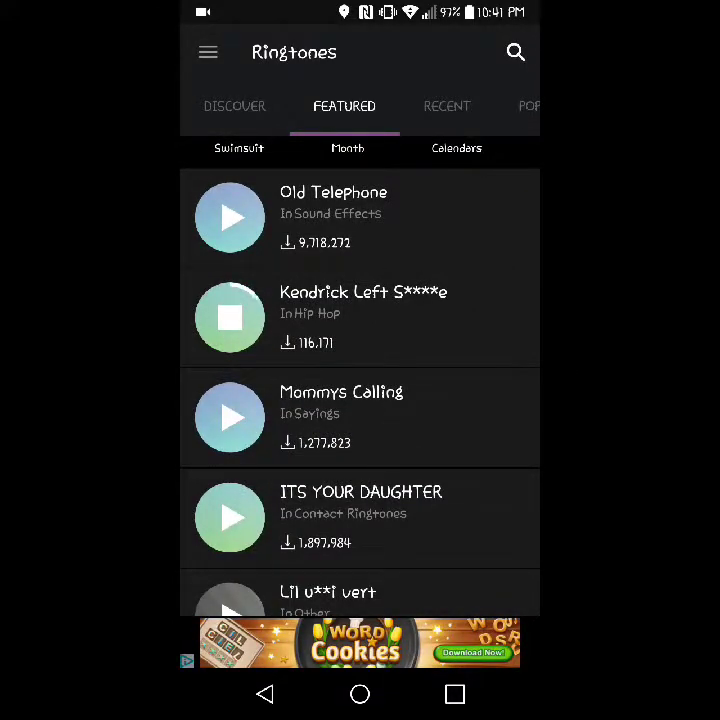
click(218, 318)
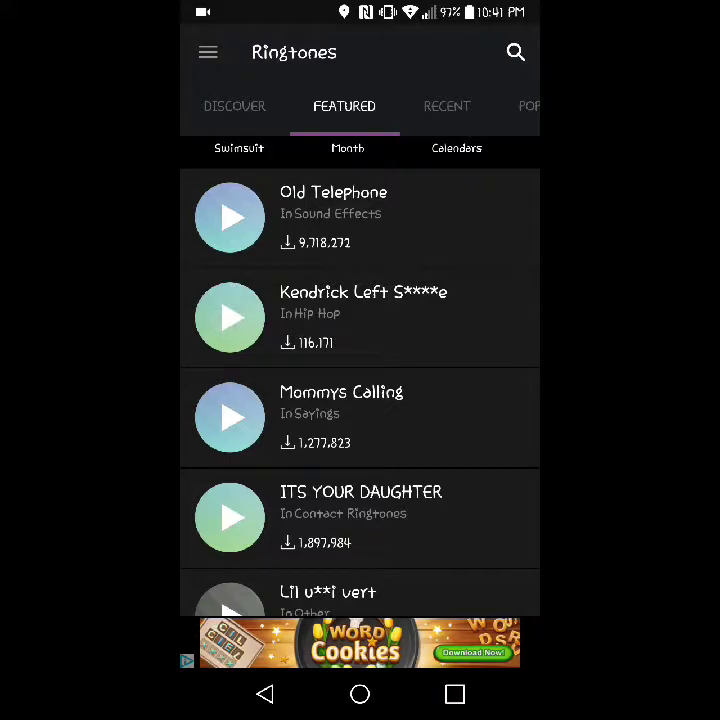
Step: Add the Kendrick Left S****e ringtone to the My Favorites list
click(320, 328)
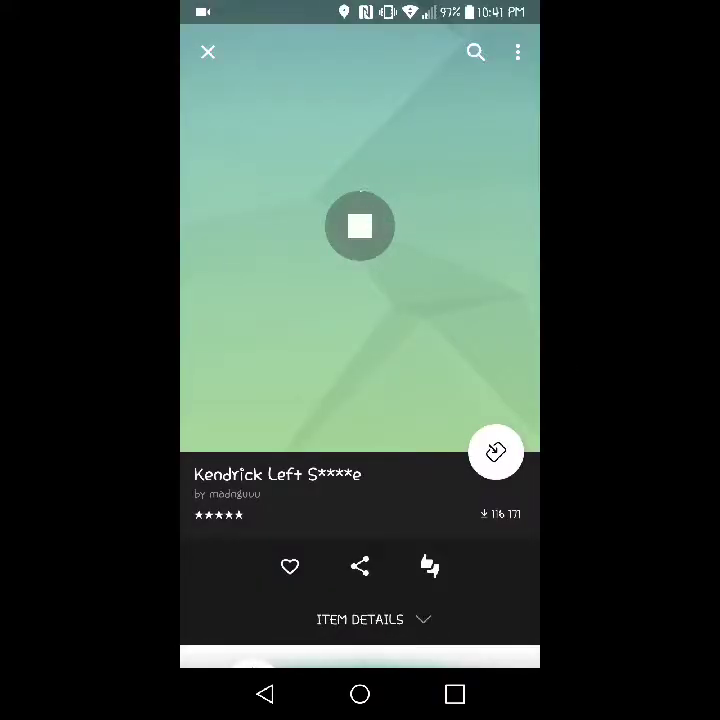
click(363, 246)
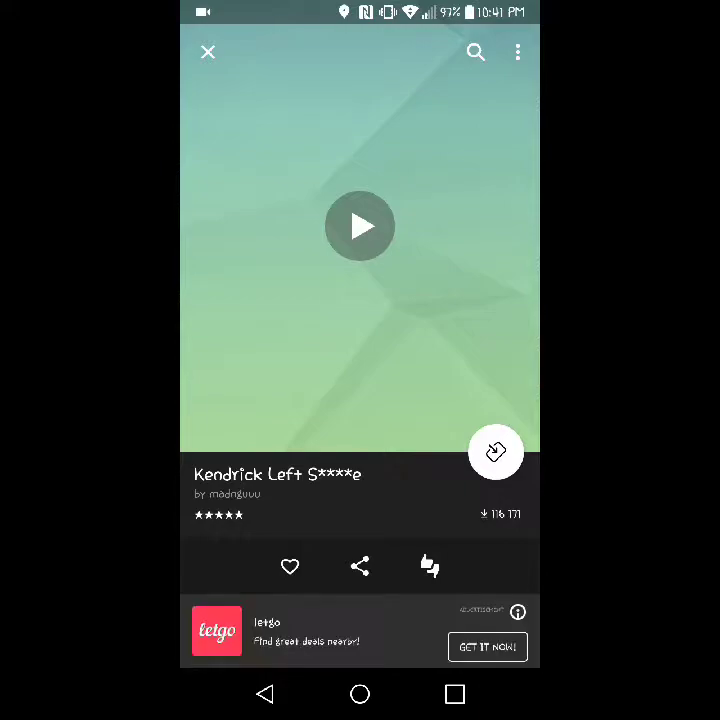
click(496, 452)
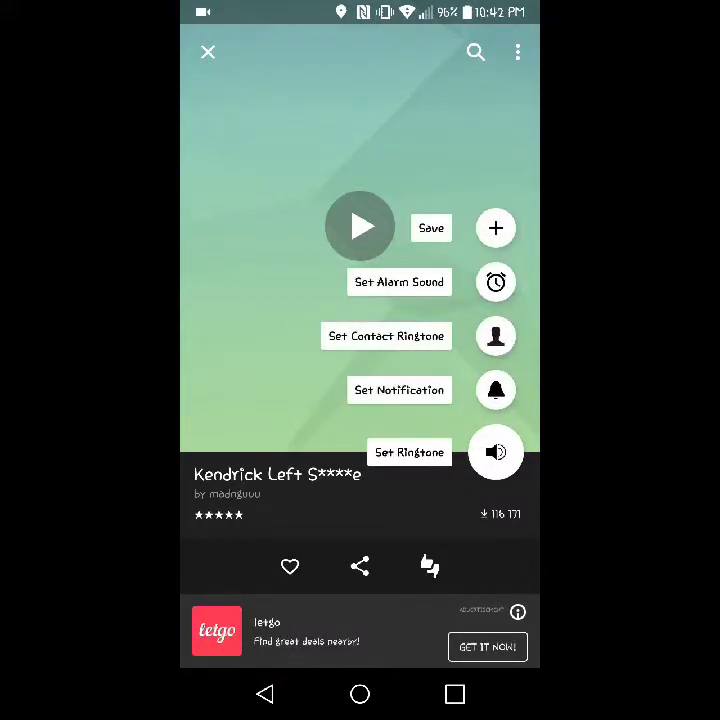
drag(518, 550, 518, 227)
scroll(360, 300, up, 5)
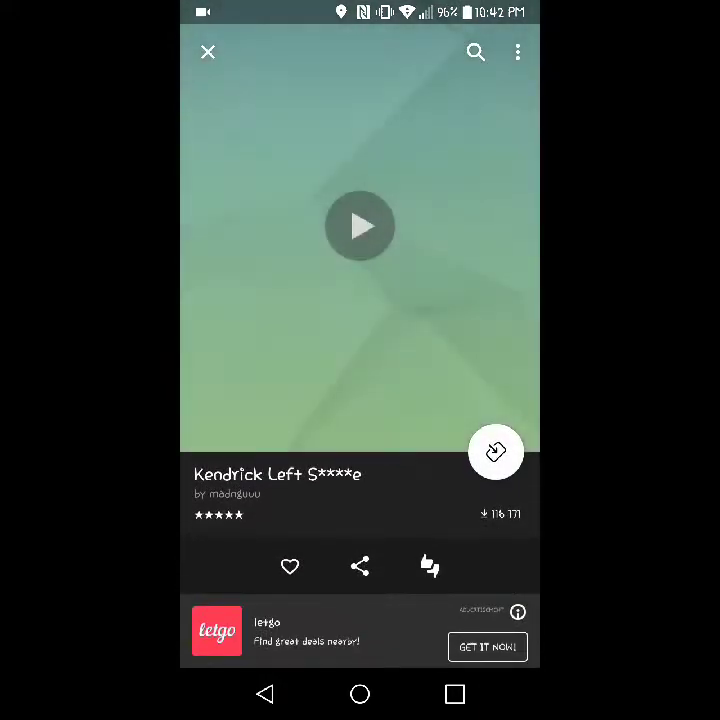
click(496, 452)
click(496, 228)
click(313, 318)
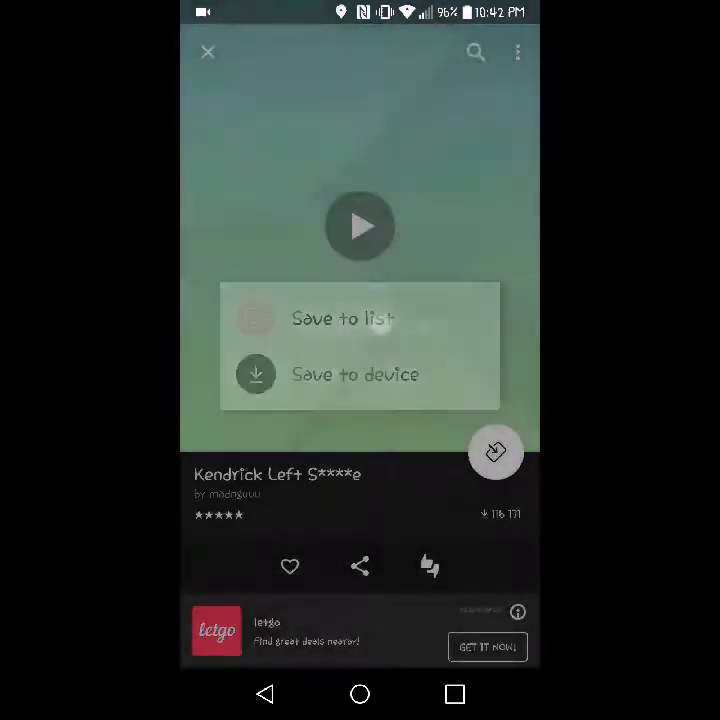
click(358, 364)
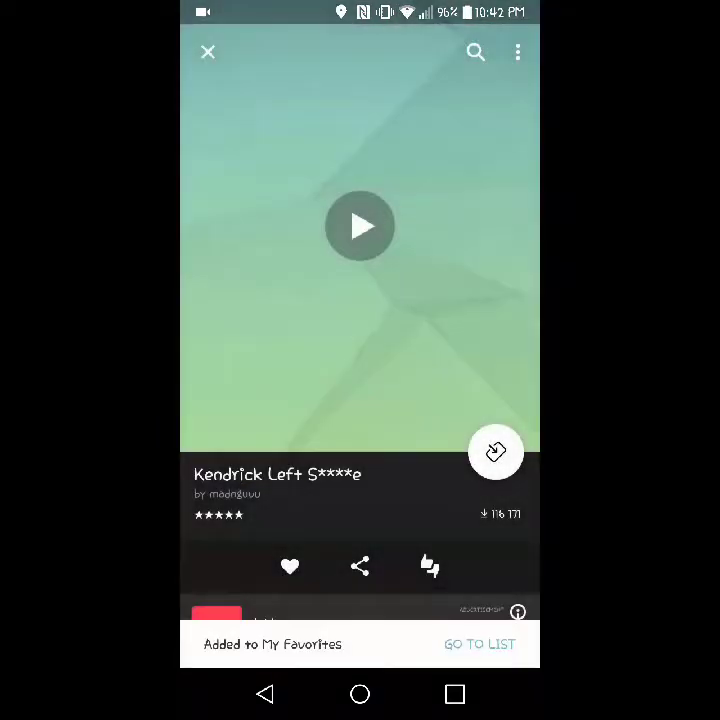
Step: Save the ringtone to the phone with file access allowed, then preview Lil u**i vert
click(496, 452)
click(496, 228)
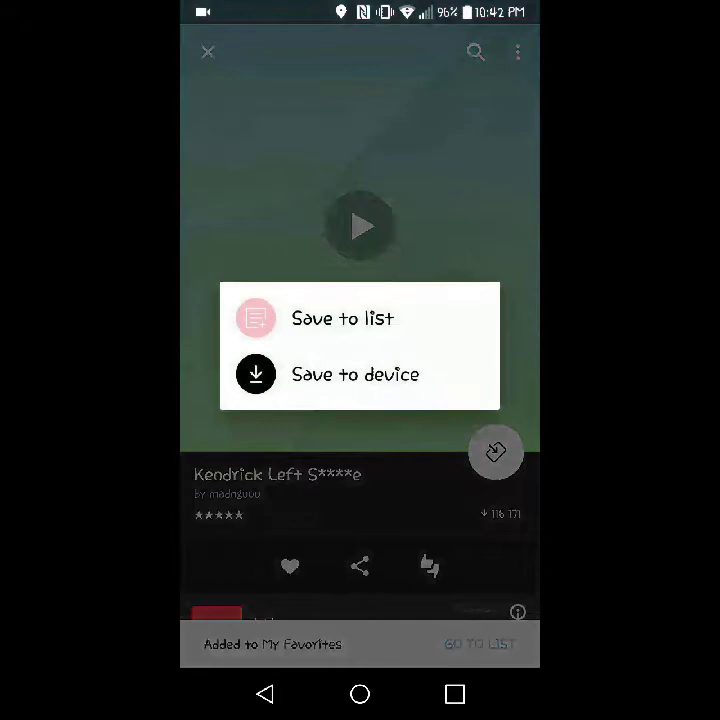
click(410, 372)
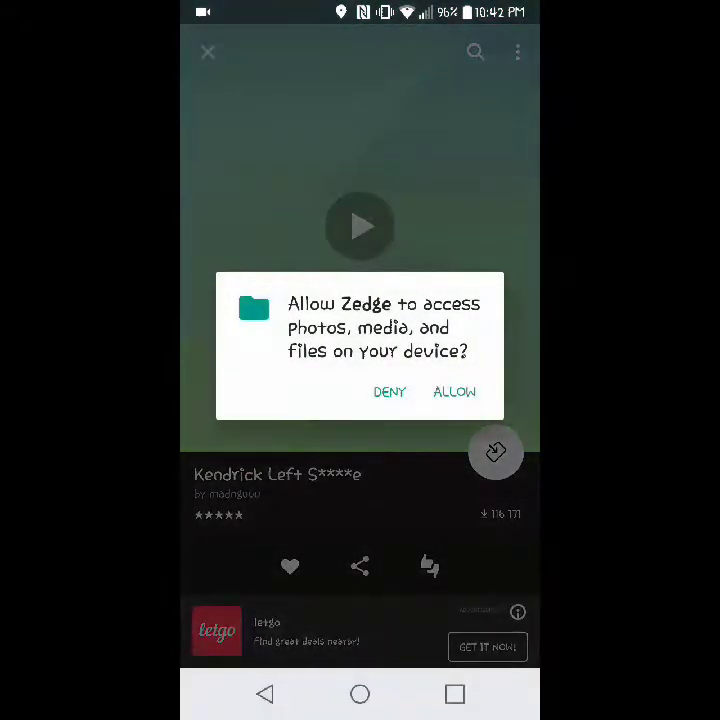
click(455, 389)
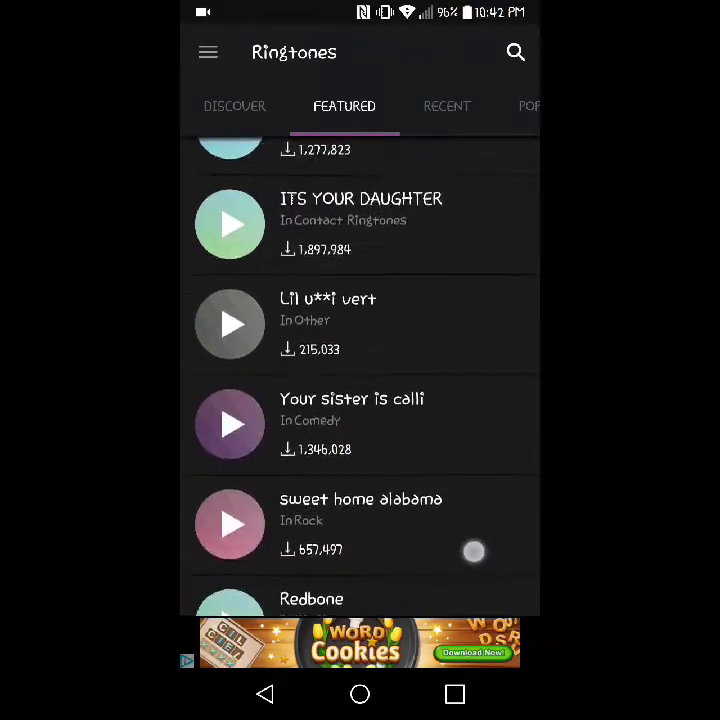
drag(500, 640, 510, 470)
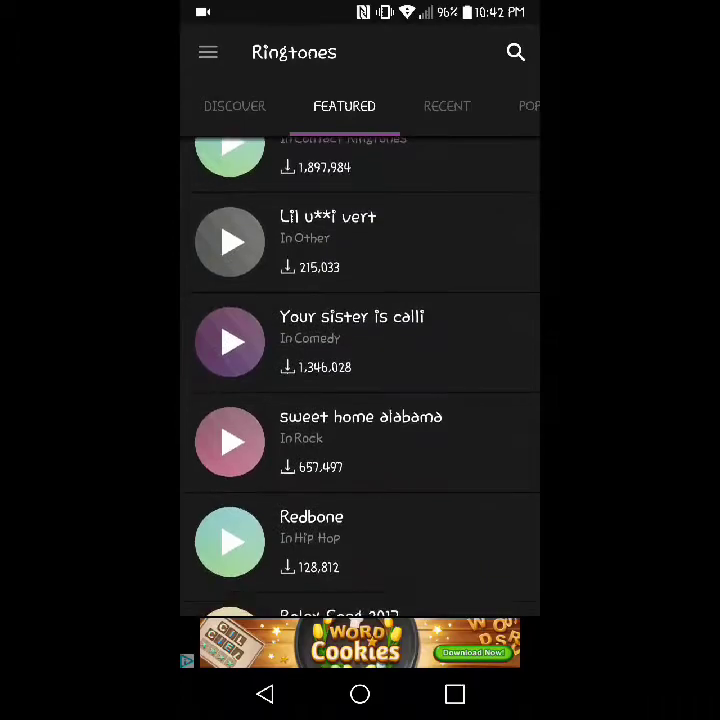
click(230, 241)
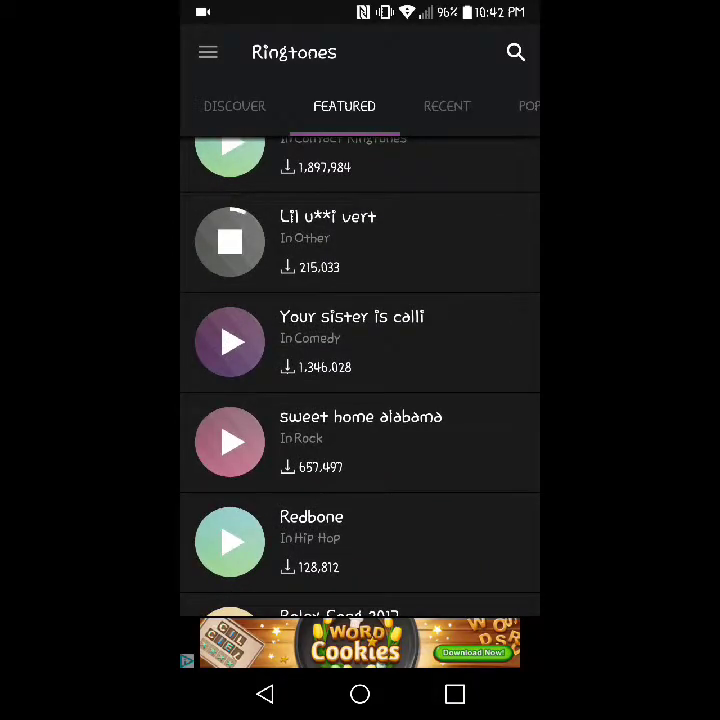
Step: Return to the Videoshop project, scrub back to the blue intro clip, and show sound options
click(455, 694)
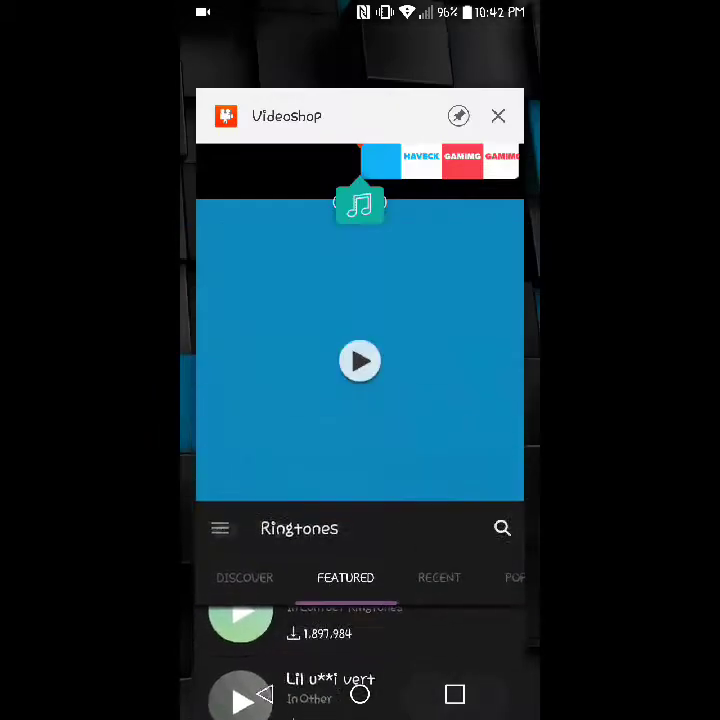
click(360, 300)
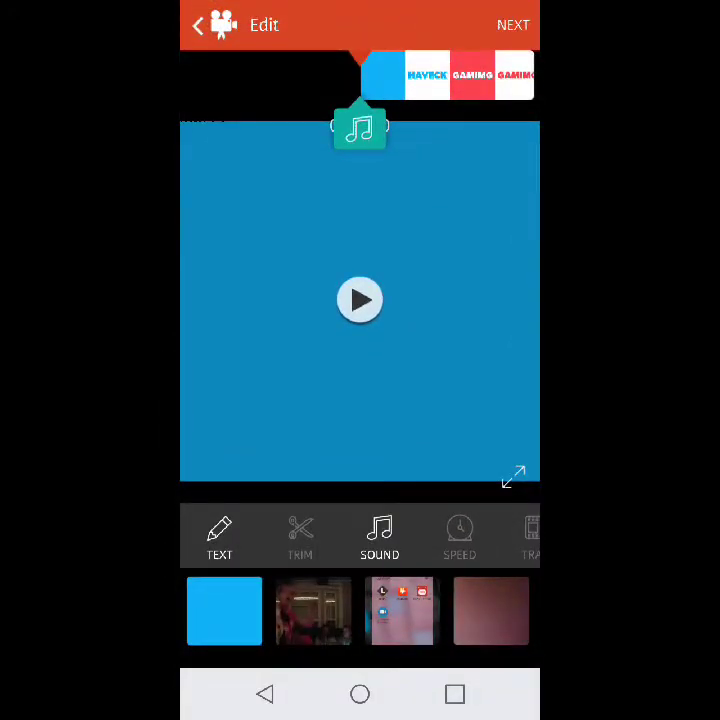
mouse_move(450, 75)
mouse_down()
mouse_move(250, 75)
mouse_move(500, 75)
mouse_up()
drag(470, 75, 262, 160)
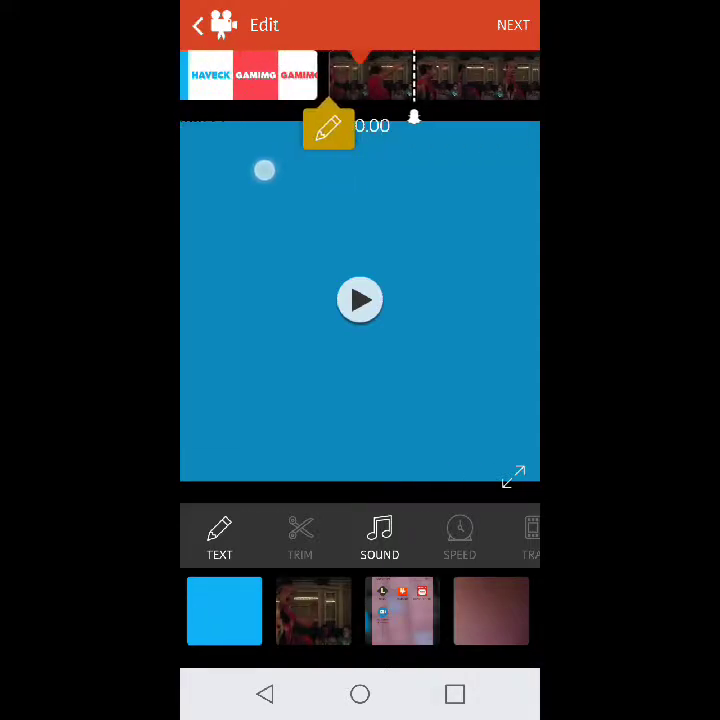
drag(237, 199, 480, 200)
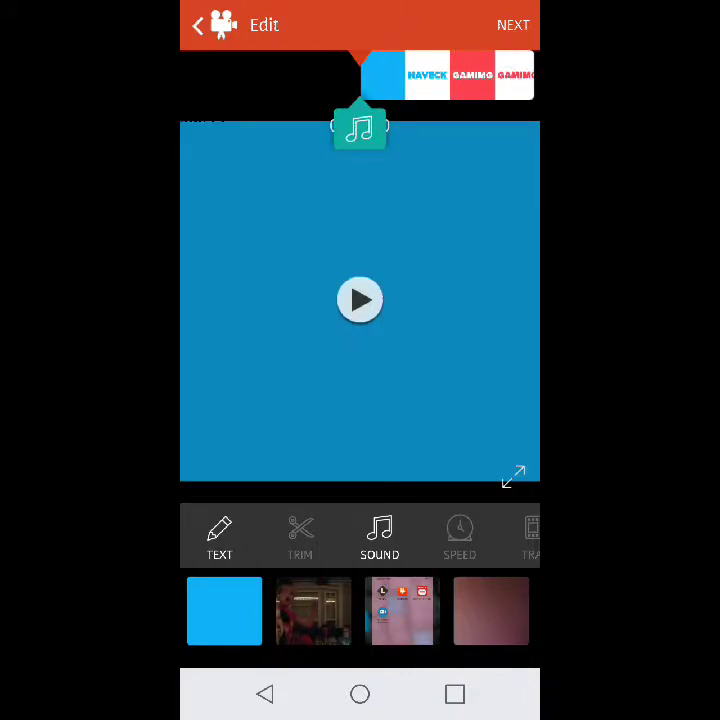
click(380, 538)
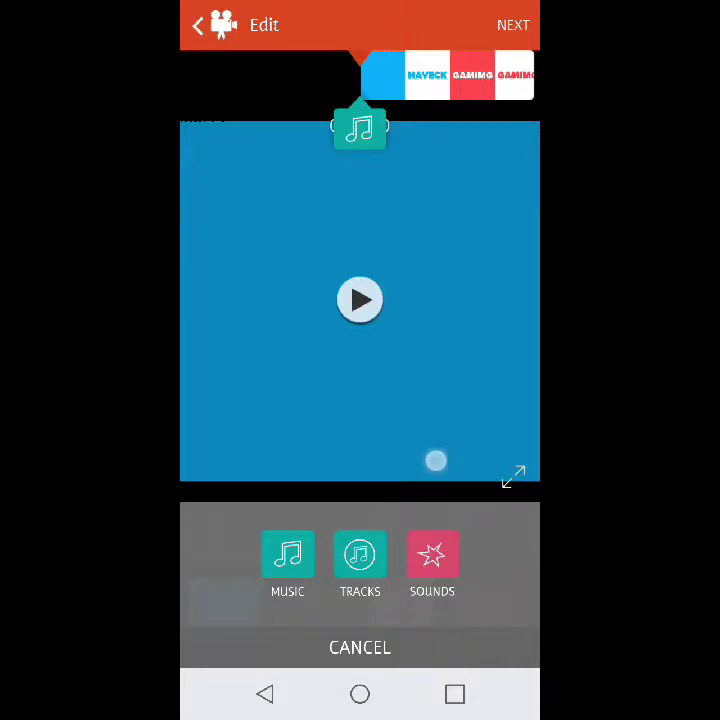
Step: Pick the HelpMeHelpYou_logan-ringtone-1954115 song from the music list and confirm it
click(436, 460)
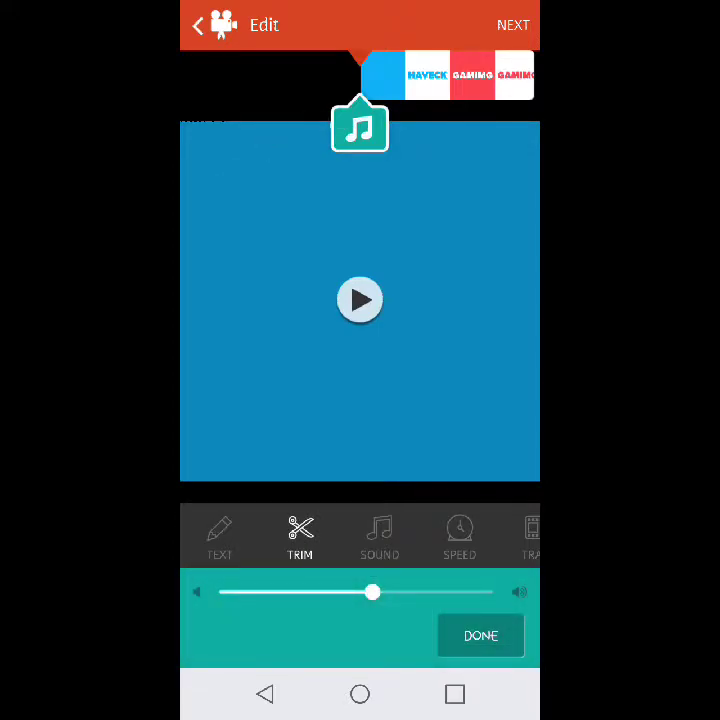
click(380, 538)
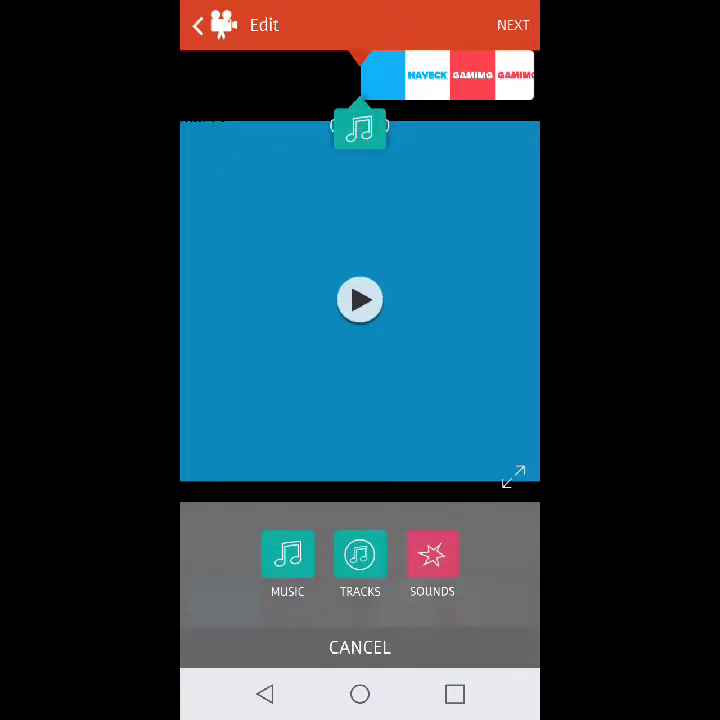
click(286, 550)
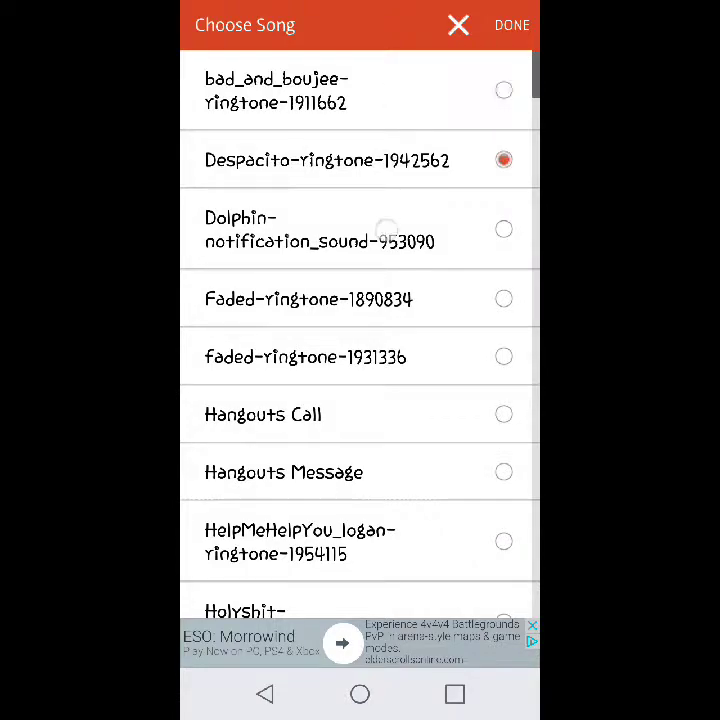
click(503, 299)
click(340, 520)
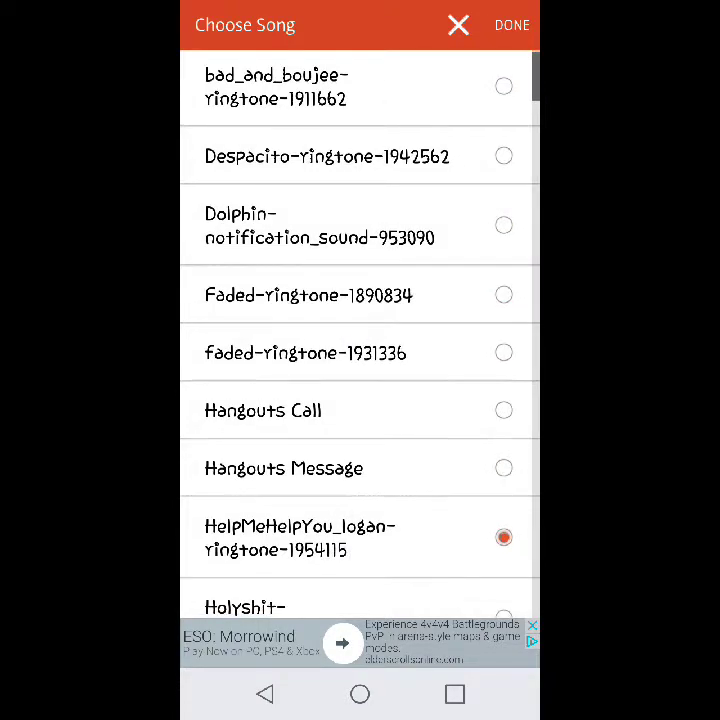
click(512, 25)
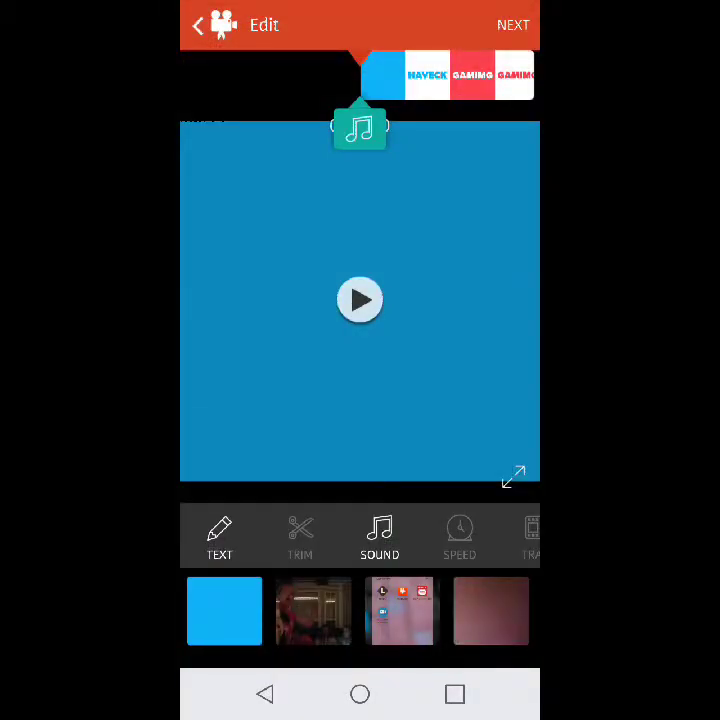
Step: Reopen the Choose Song list of saved ringtones and scroll through it
click(379, 535)
click(289, 603)
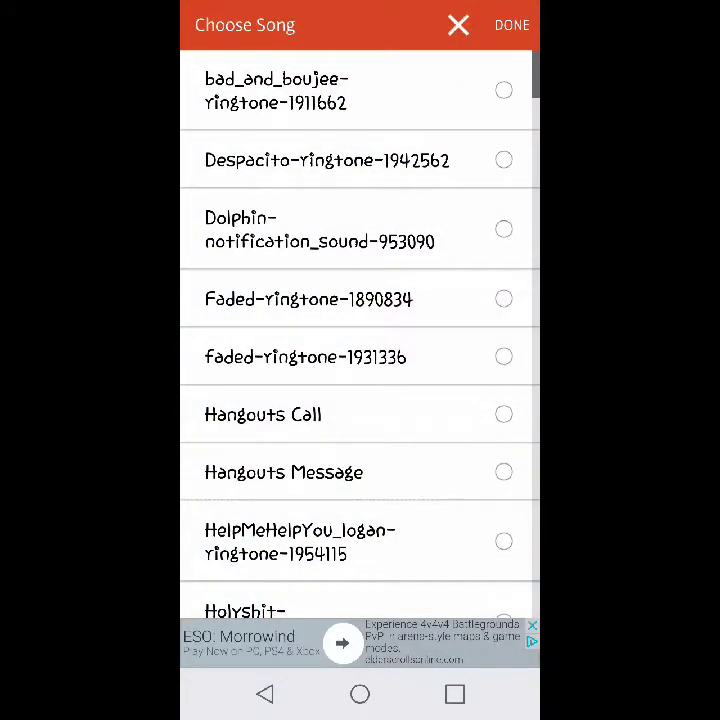
mouse_move(399, 478)
mouse_down()
mouse_move(399, 411)
mouse_move(499, 285)
mouse_move(499, 85)
mouse_up()
drag(400, 200, 400, 480)
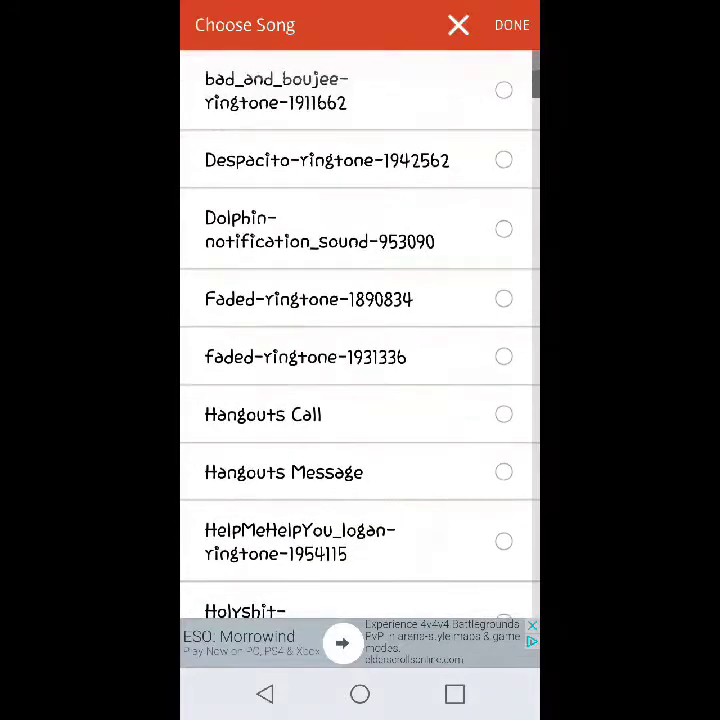
Step: Use faded-ringtone-1931336 trimmed 0:00.00–0:06.20 with fade in and out, then preview
click(458, 25)
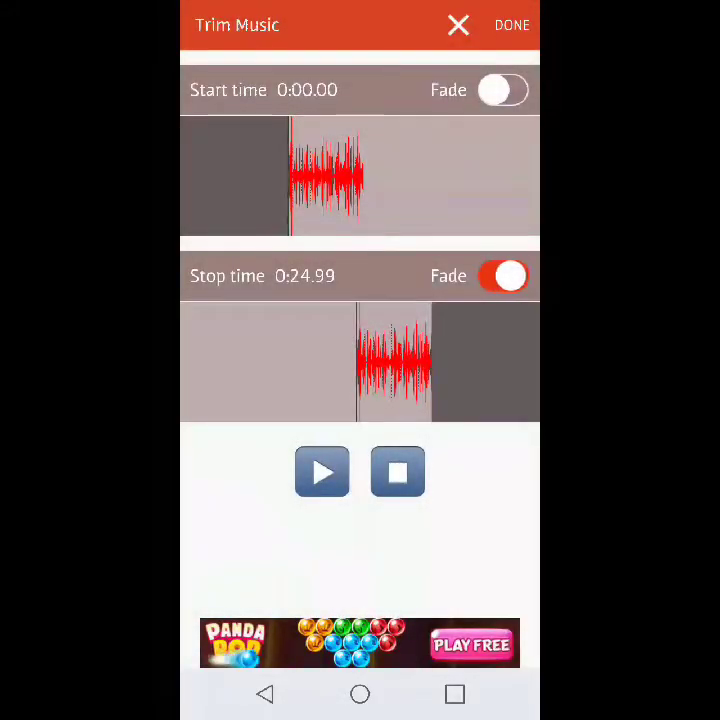
click(503, 90)
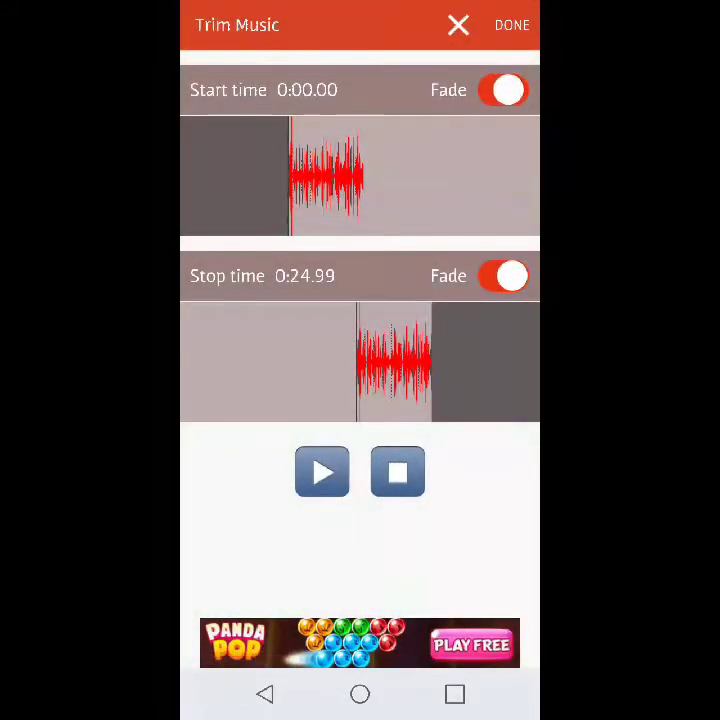
drag(413, 355, 469, 356)
click(218, 27)
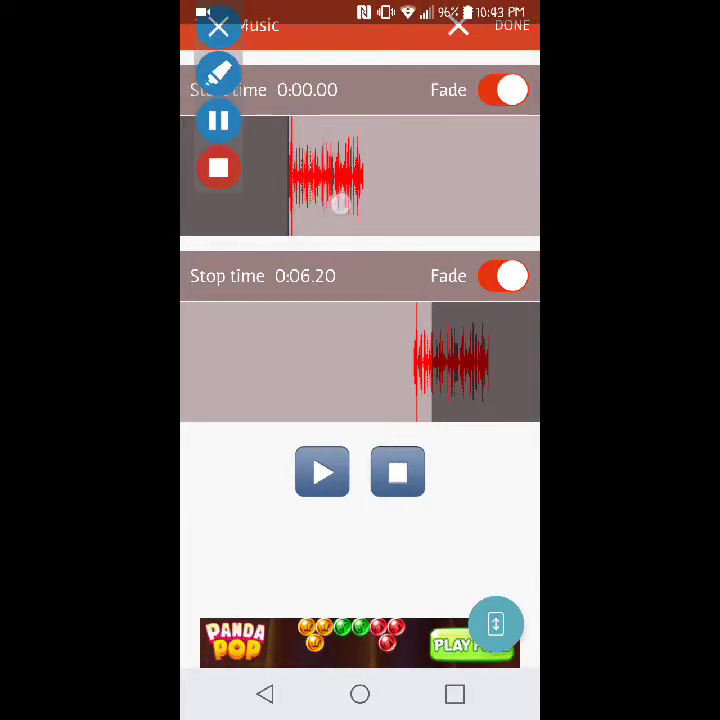
mouse_move(360, 8)
mouse_down()
mouse_move(360, 318)
mouse_move(360, 60)
mouse_up()
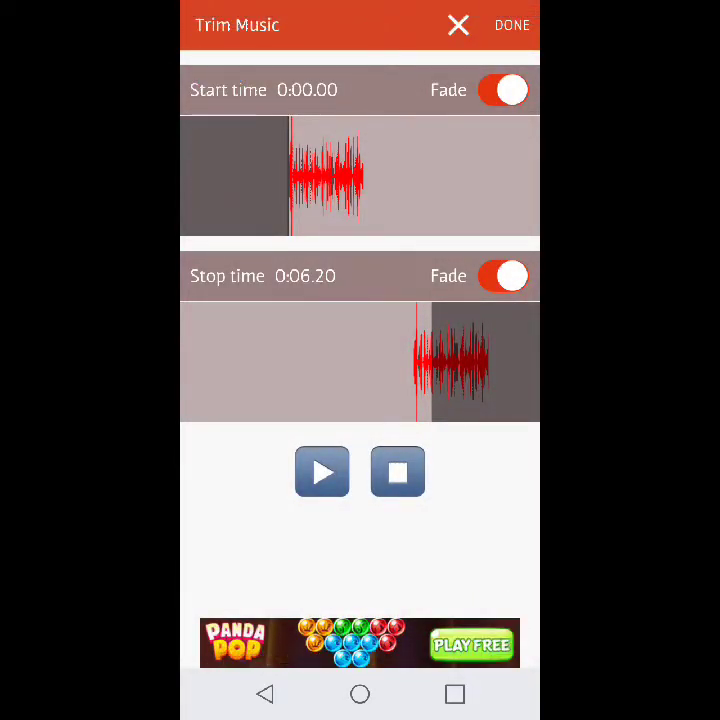
click(512, 23)
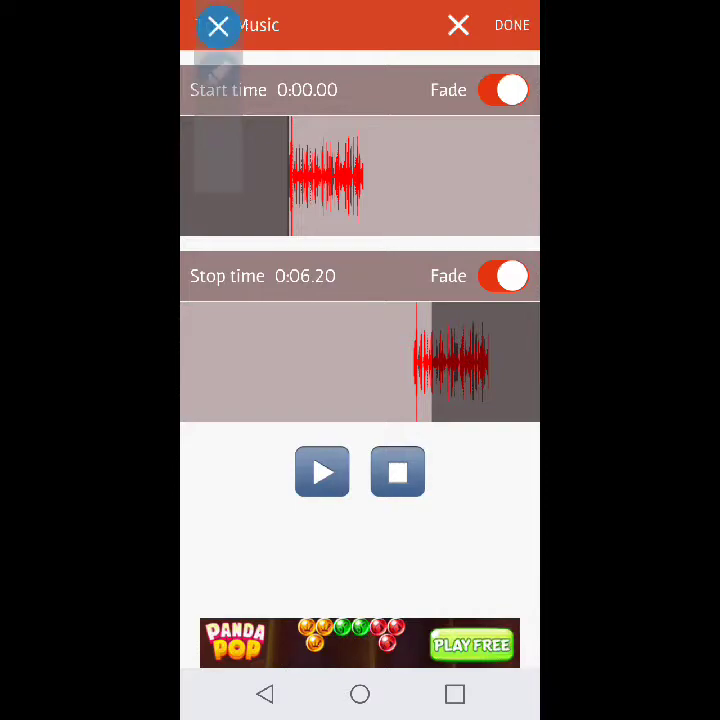
click(515, 24)
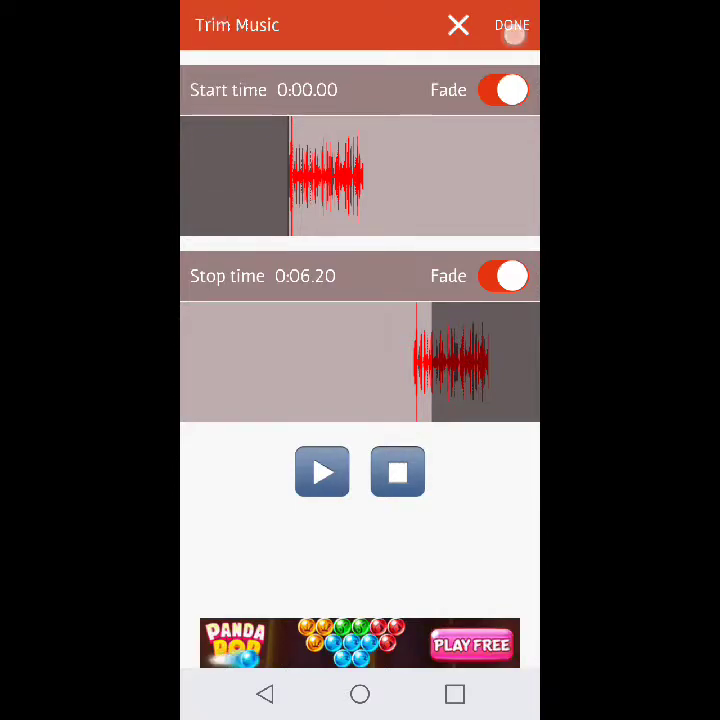
click(360, 305)
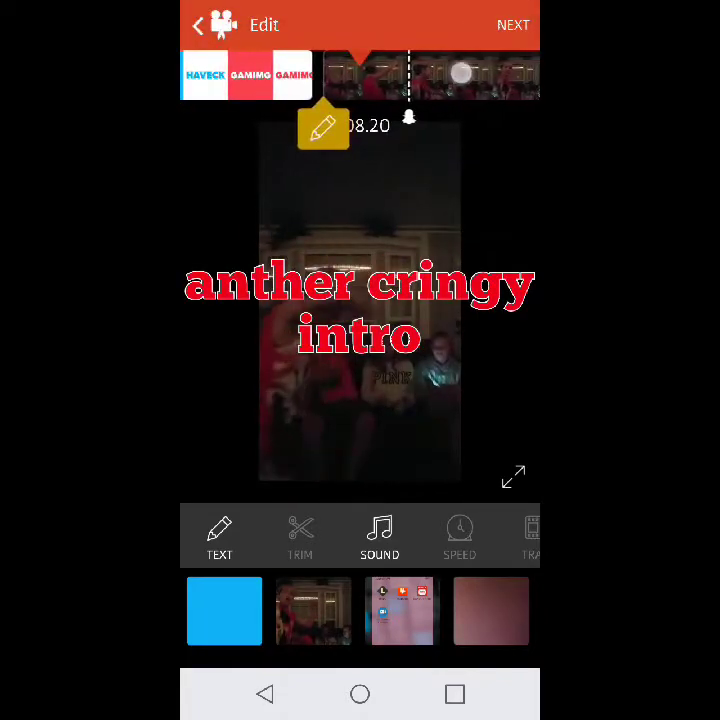
Step: Delete the extra audio clip and adjust the intro music's volume slider
click(360, 300)
click(300, 535)
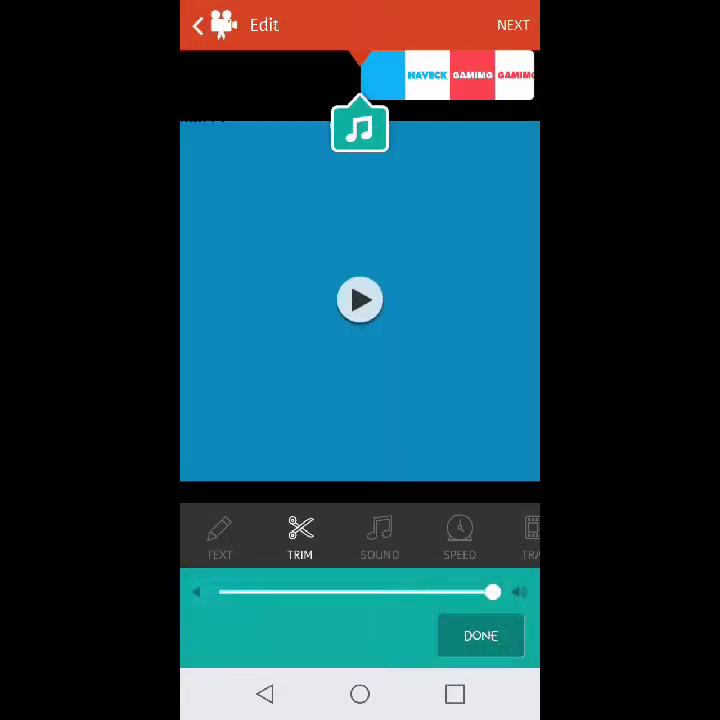
click(303, 537)
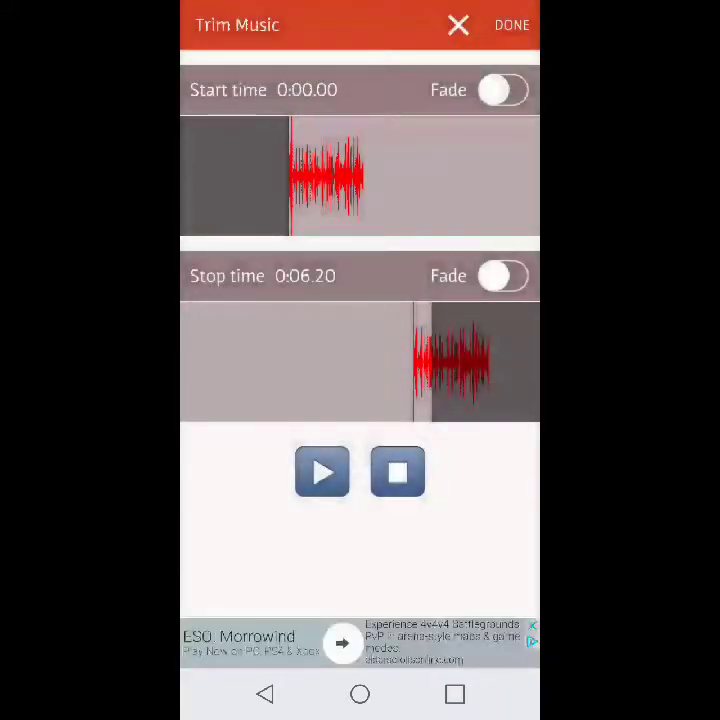
click(512, 25)
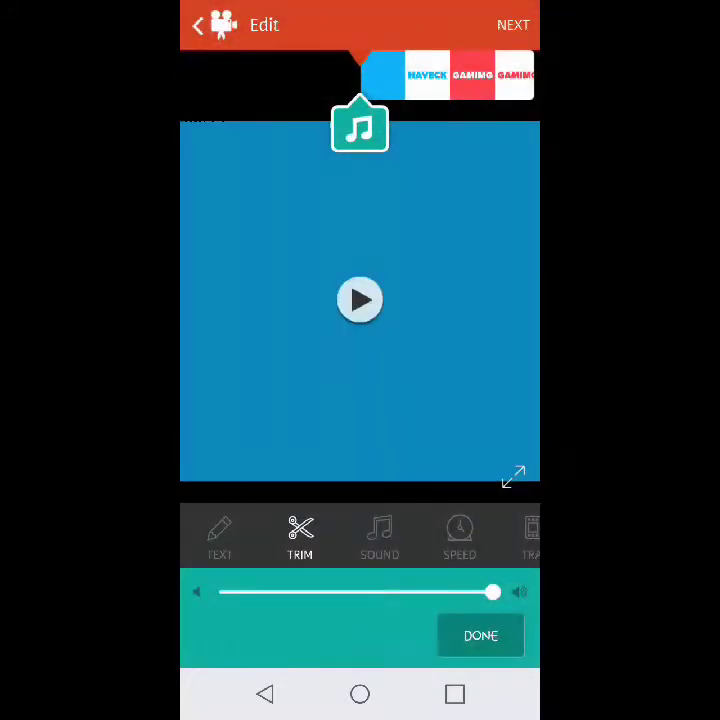
click(500, 535)
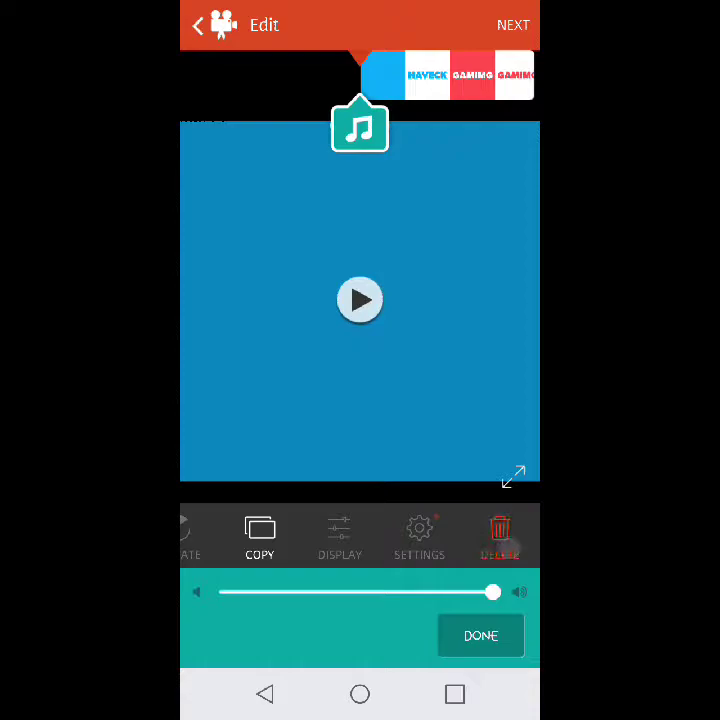
click(469, 362)
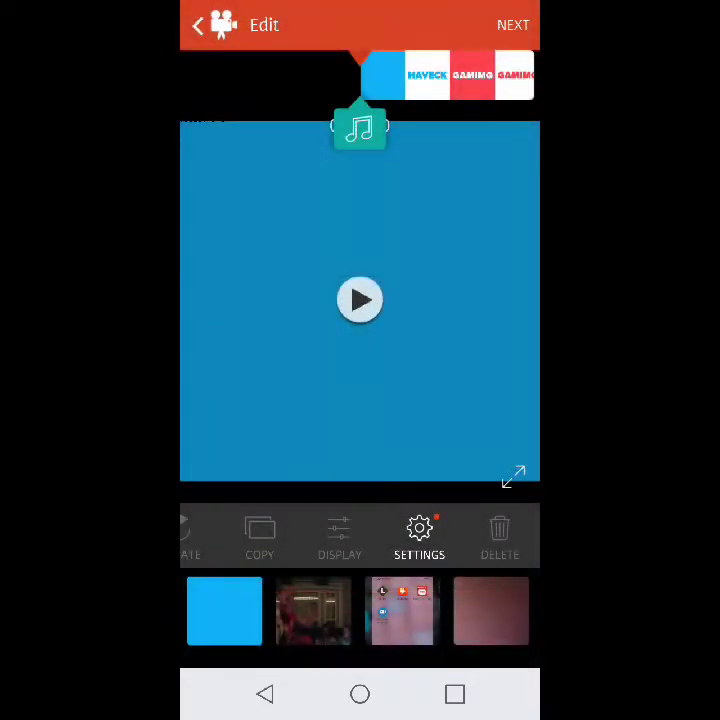
click(360, 128)
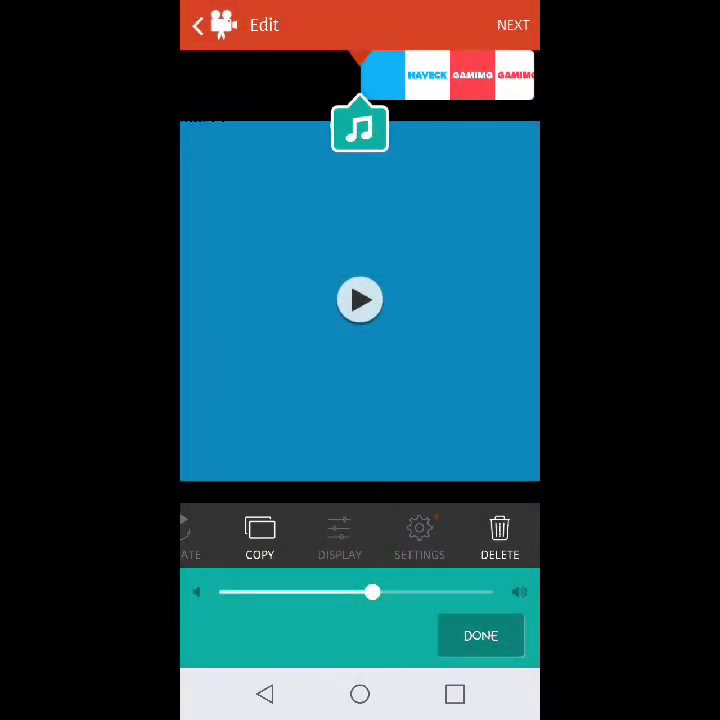
drag(372, 592, 425, 592)
click(480, 635)
Step: Scrub the timeline into the main video to about 0:20.98
drag(450, 75, 270, 75)
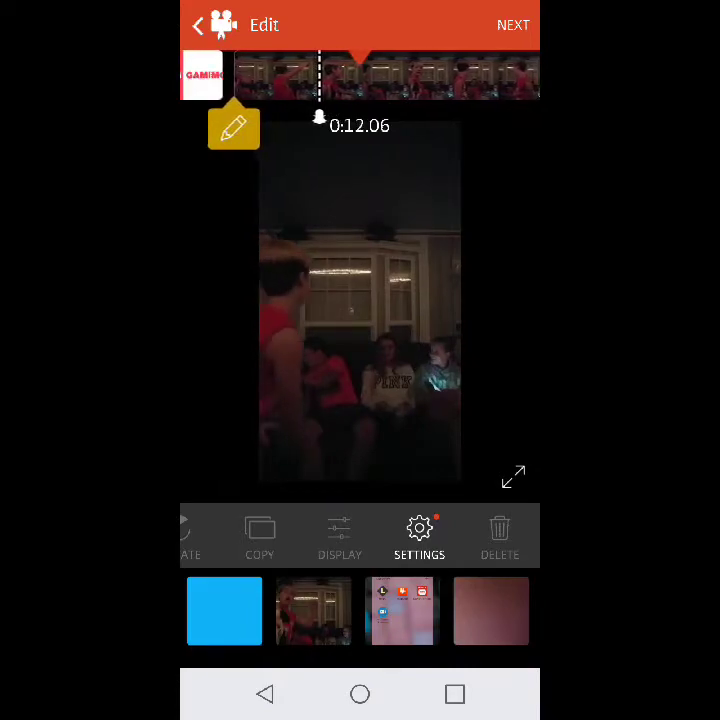
click(210, 171)
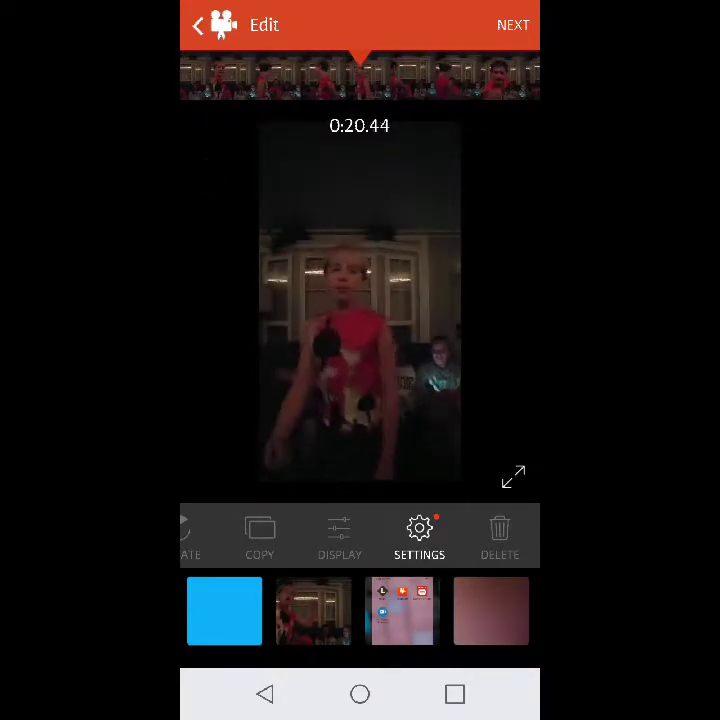
mouse_move(442, 92)
mouse_down()
mouse_move(459, 95)
mouse_move(430, 100)
mouse_up()
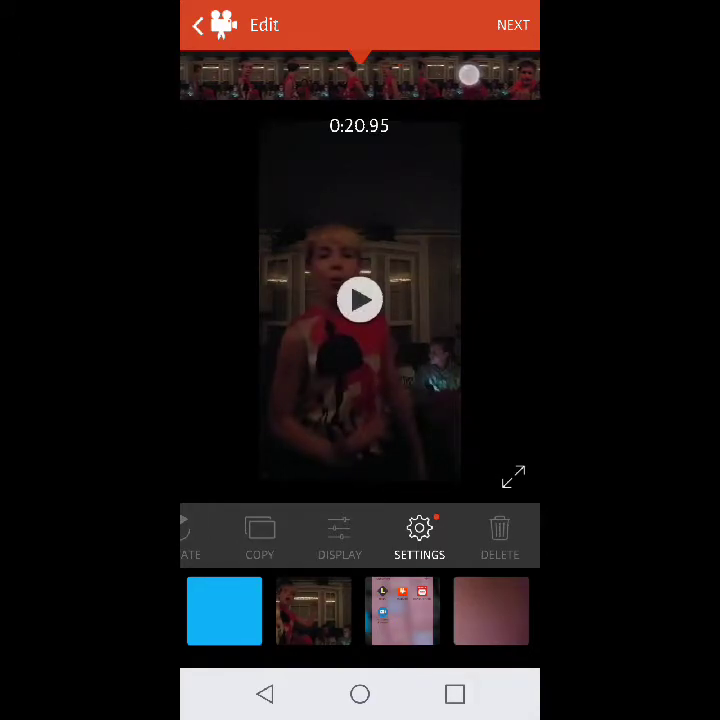
drag(469, 75, 440, 78)
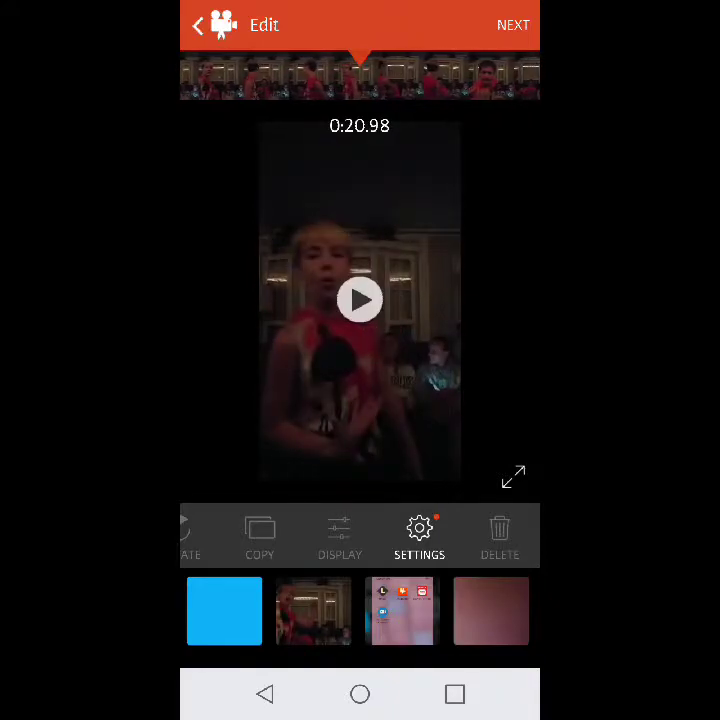
drag(250, 535, 500, 535)
Step: Pick Hangouts Message from the song list and turn on its fade-in and fade-out
click(379, 538)
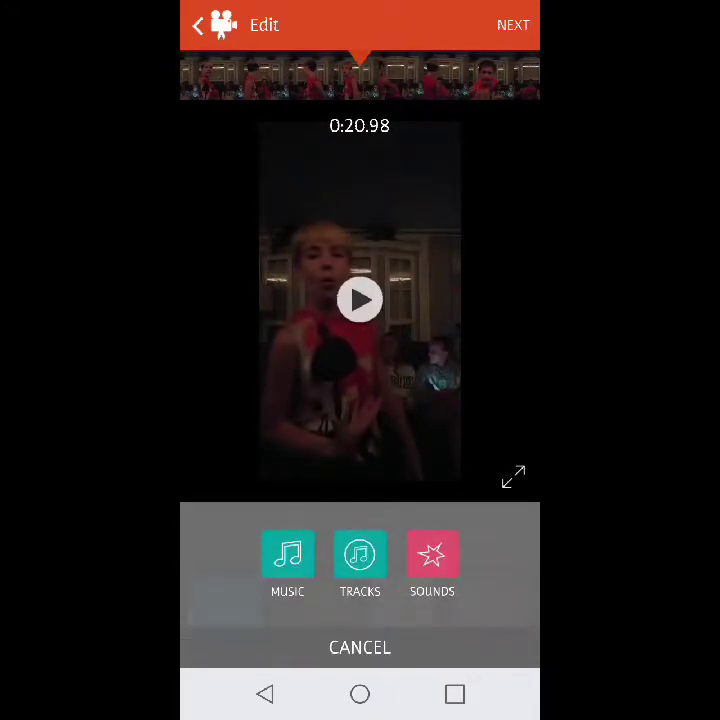
click(288, 556)
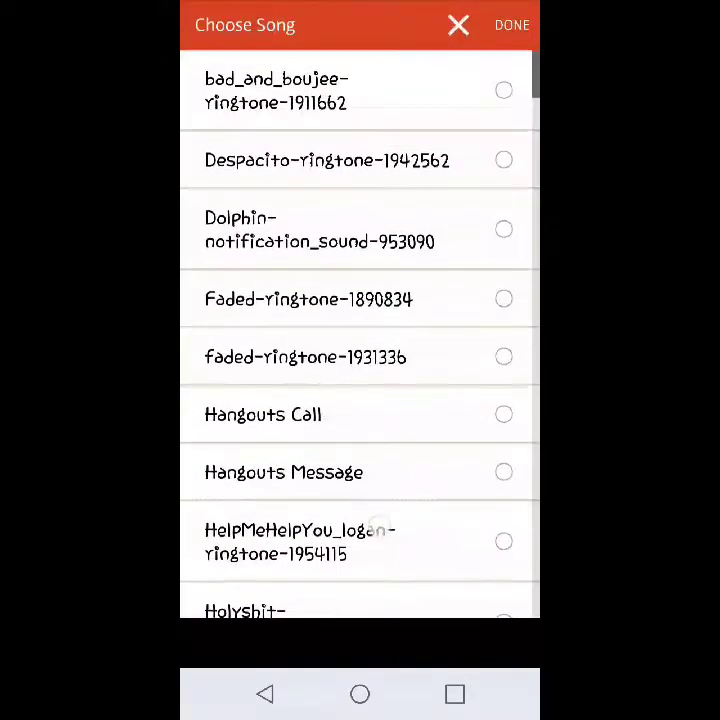
scroll(360, 350, down, 1)
click(300, 400)
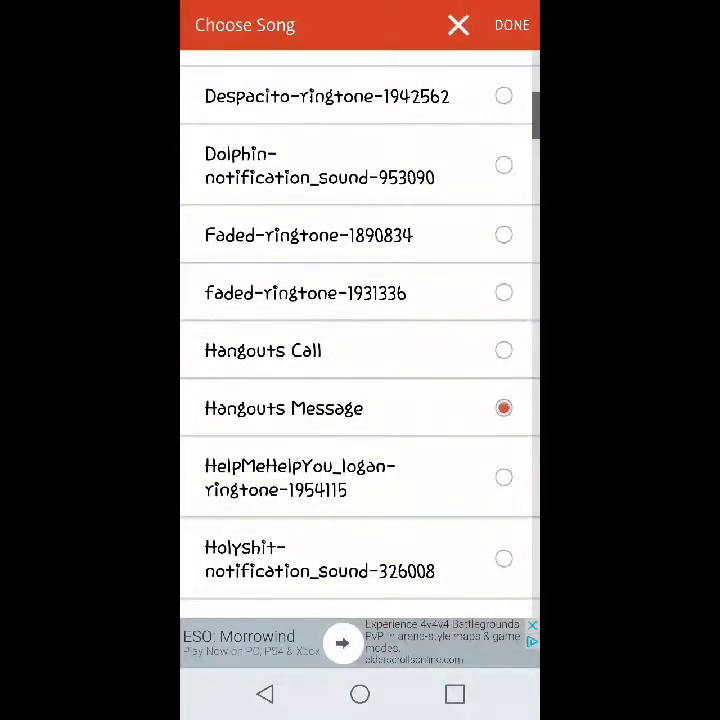
click(512, 25)
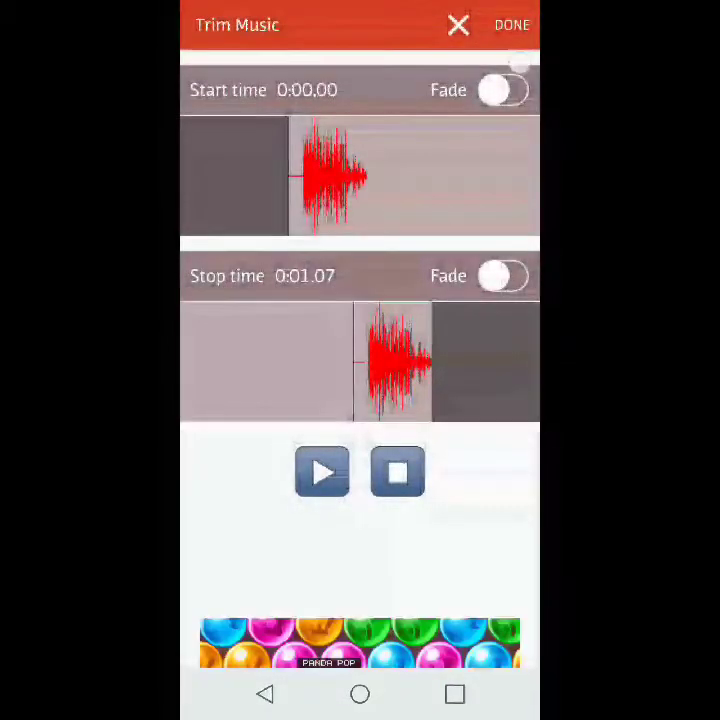
click(503, 276)
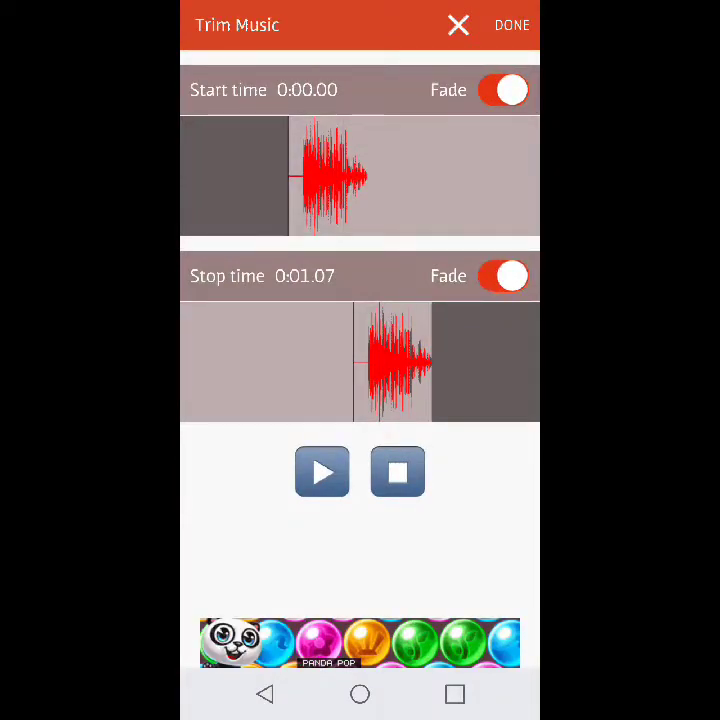
click(512, 25)
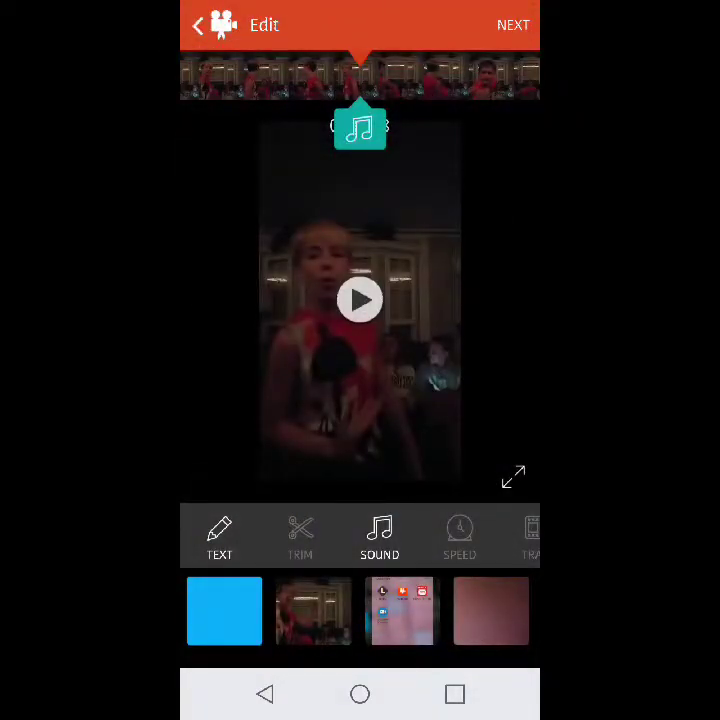
Step: Add a text overlay with a bold font and white text colour
click(219, 537)
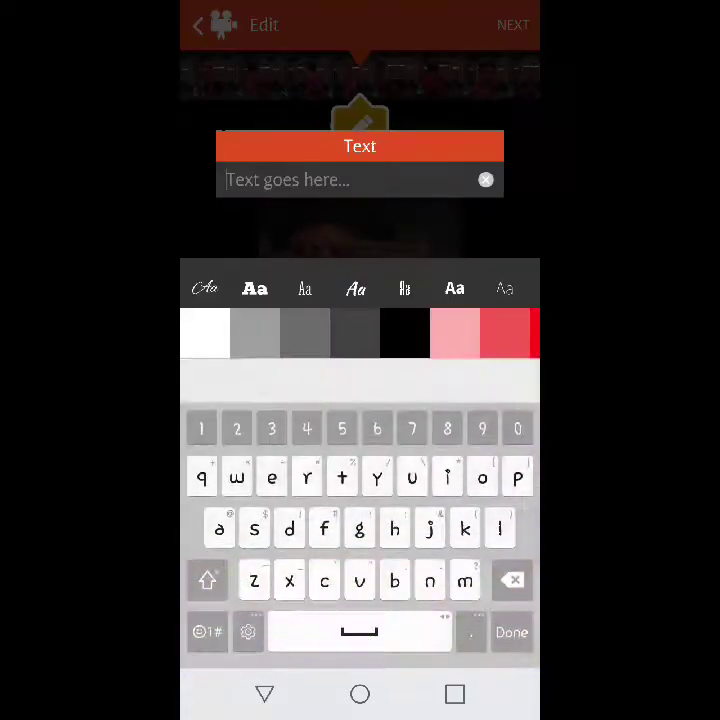
click(255, 289)
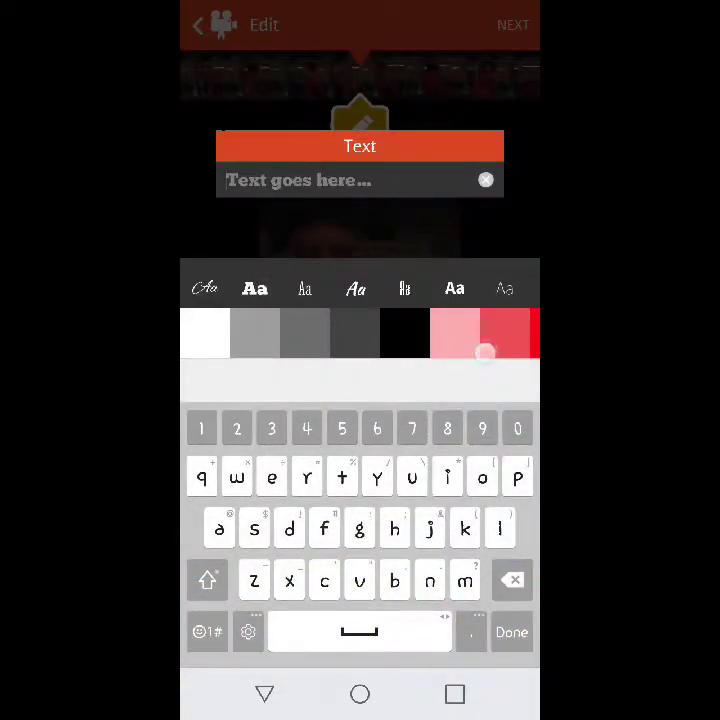
mouse_move(484, 352)
mouse_down()
mouse_move(286, 381)
mouse_move(333, 360)
mouse_up()
mouse_move(520, 345)
mouse_down()
mouse_move(434, 342)
mouse_move(313, 371)
mouse_move(230, 340)
mouse_move(394, 330)
mouse_up()
drag(300, 335, 480, 335)
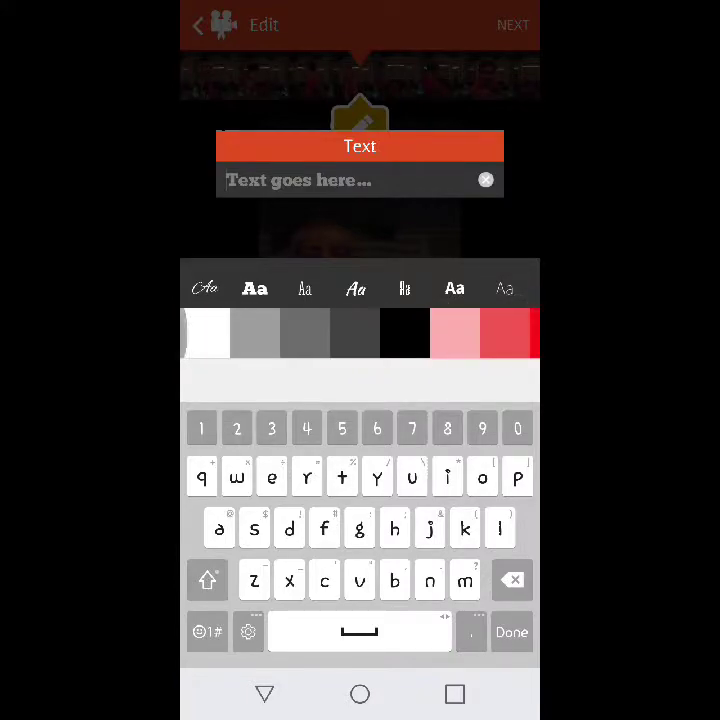
click(405, 333)
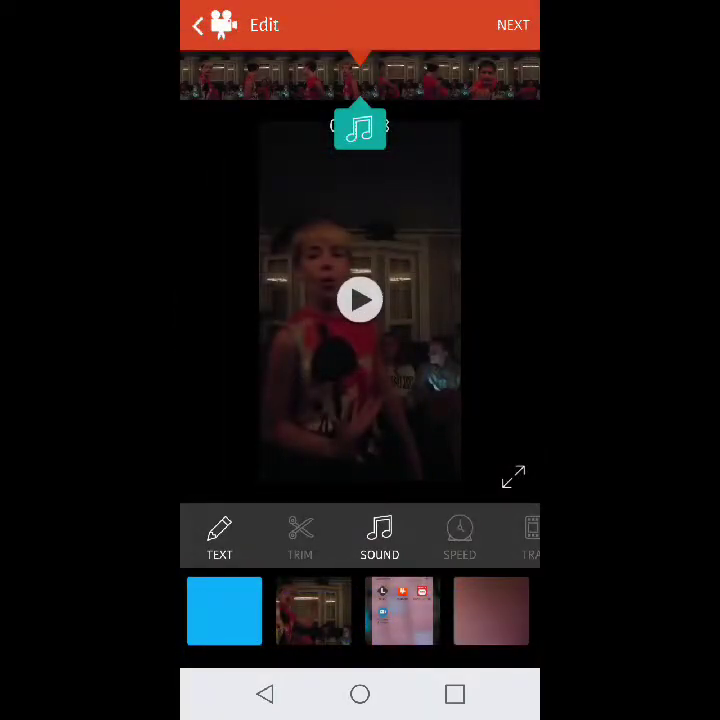
Step: Close the music settings, add another text overlay and give it a bold slab-serif font
click(360, 127)
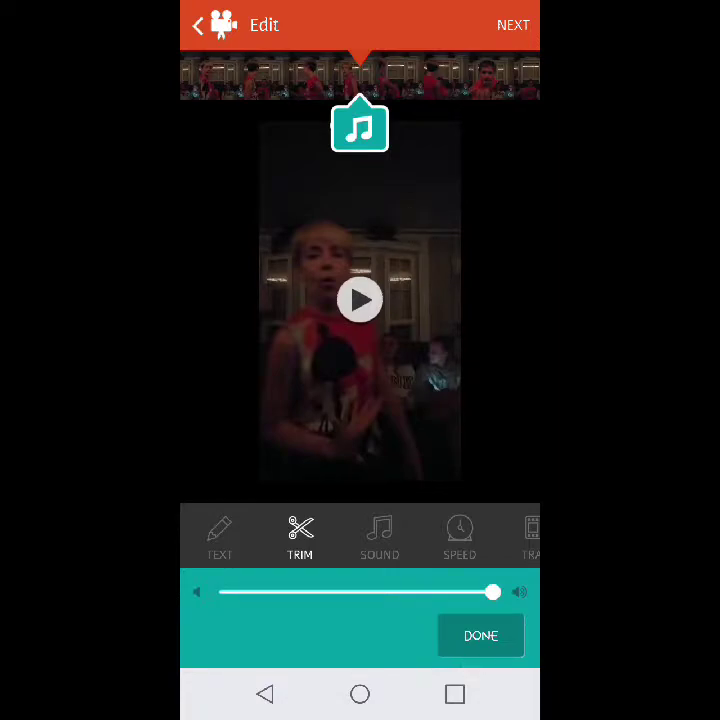
click(480, 635)
click(219, 535)
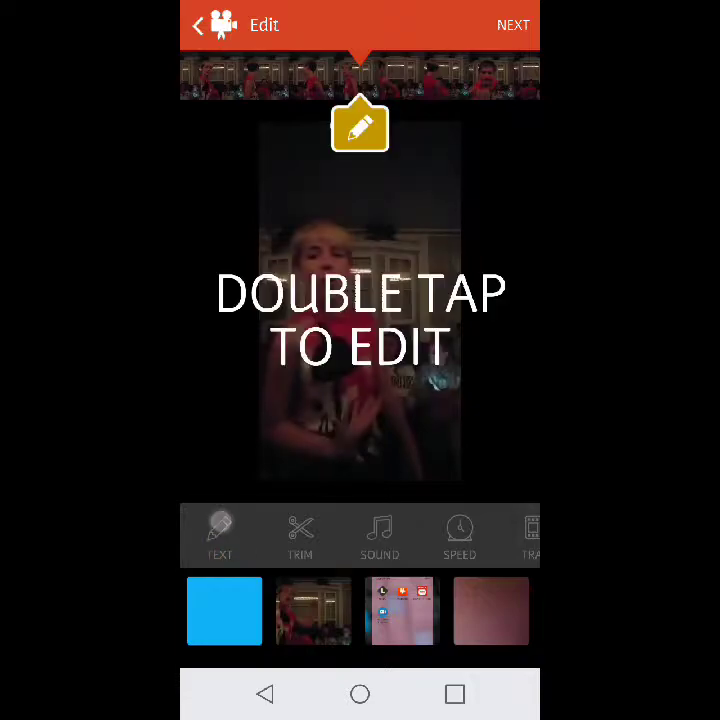
double_click(360, 273)
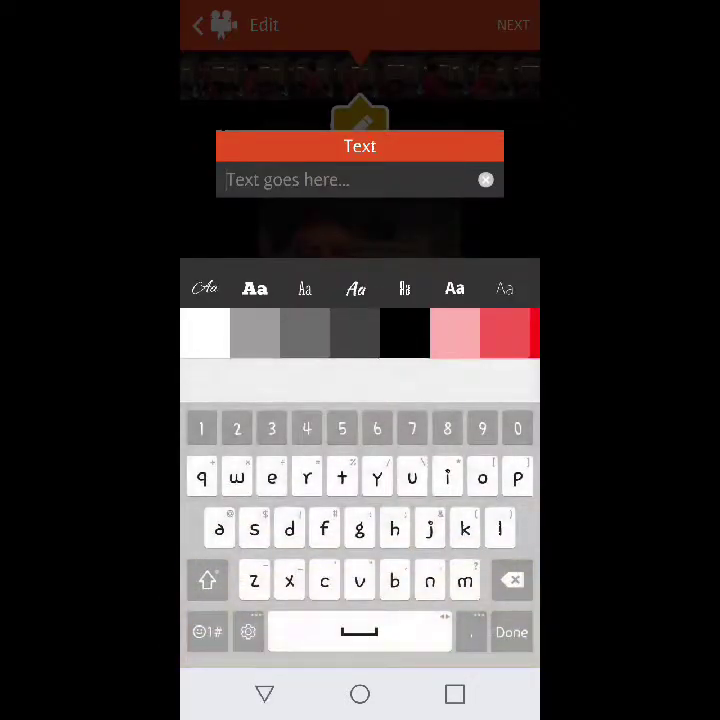
click(255, 288)
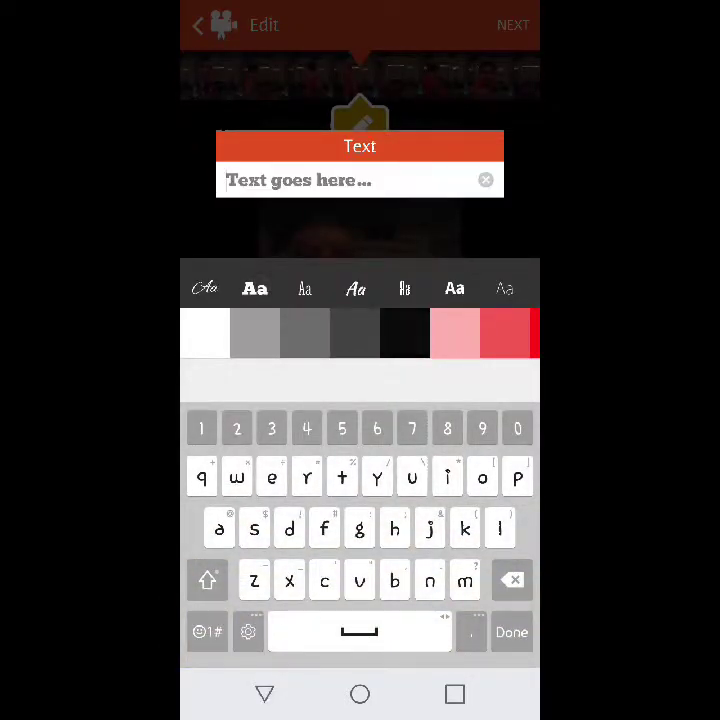
click(511, 632)
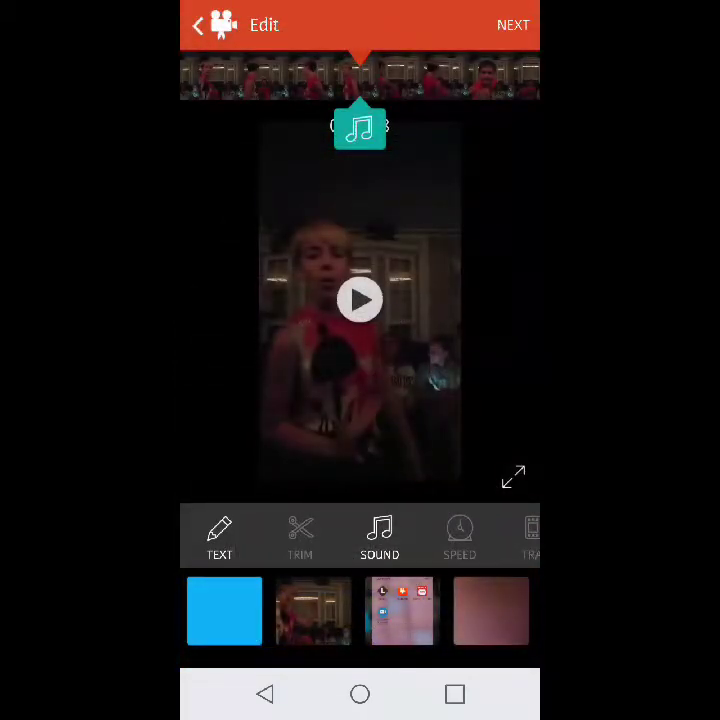
Step: Adjust the music clip, then add a fresh text item and set it to a bold font
click(360, 127)
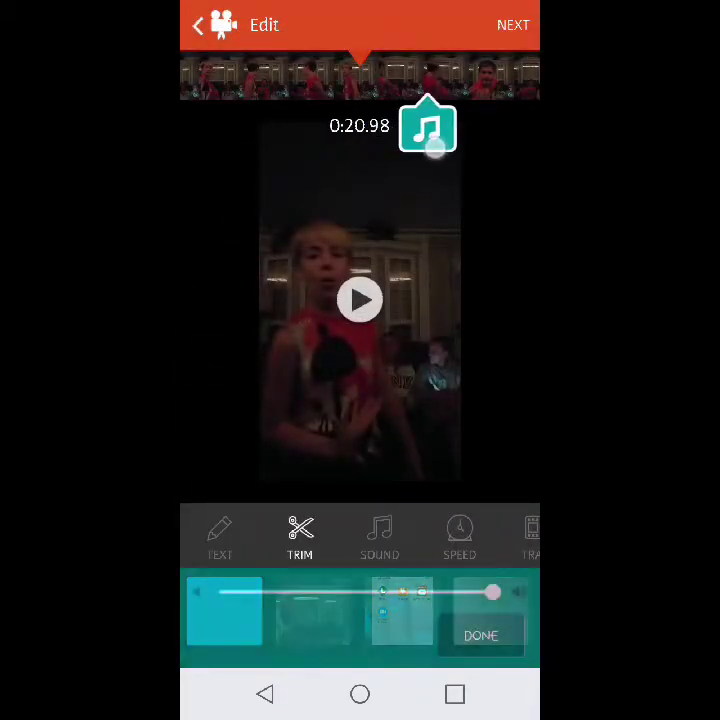
mouse_move(357, 165)
mouse_down()
mouse_move(310, 162)
mouse_move(356, 168)
mouse_up()
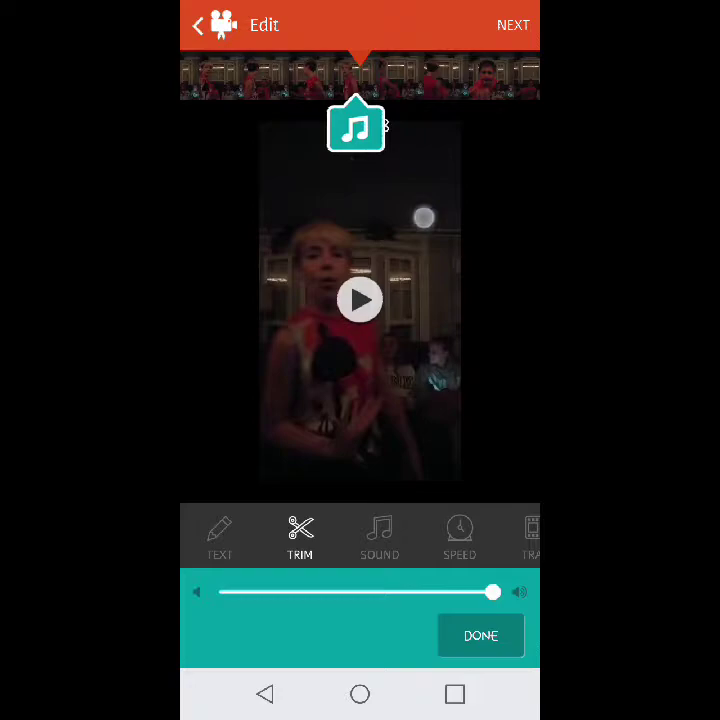
click(481, 636)
click(220, 537)
click(225, 620)
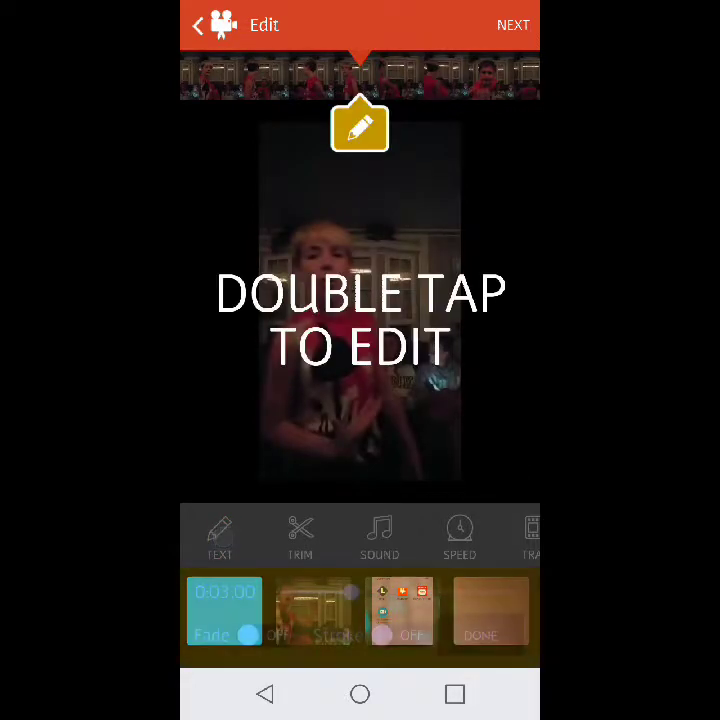
double_click(360, 320)
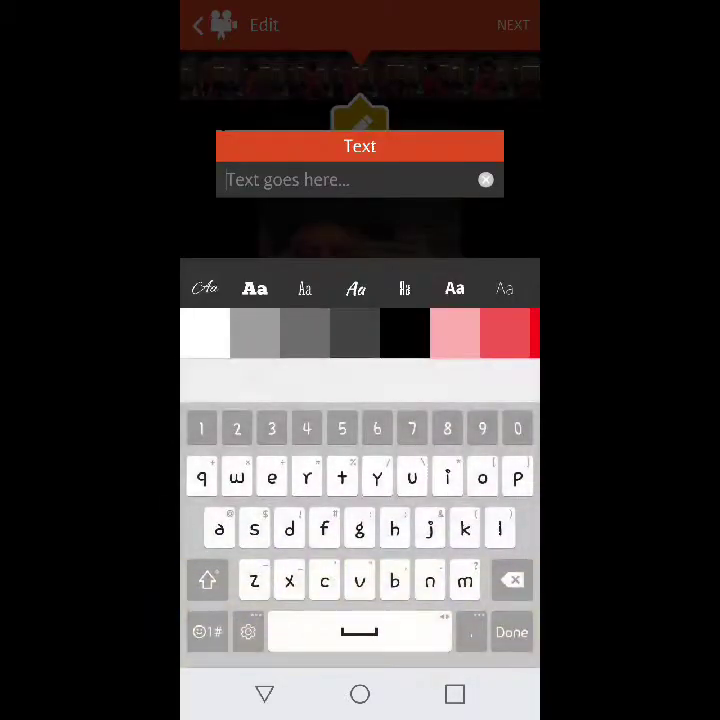
click(255, 288)
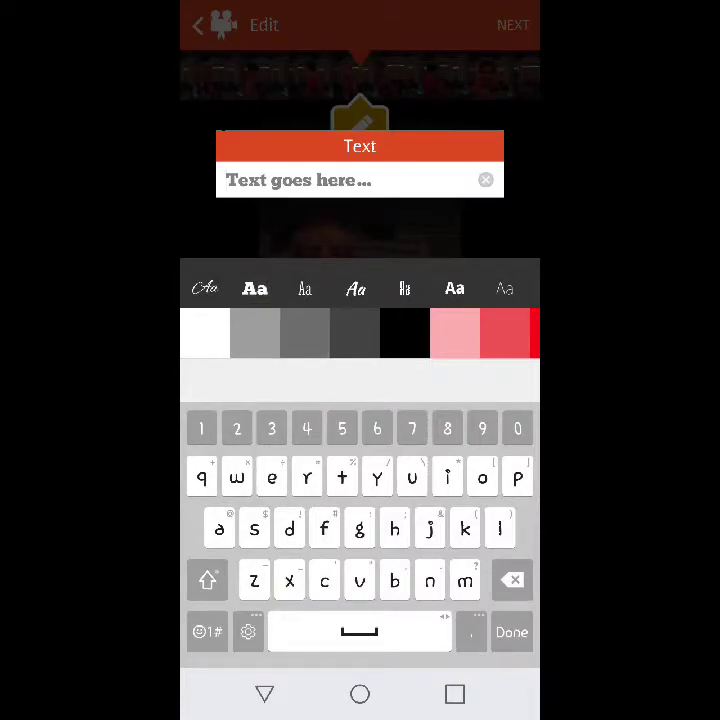
click(360, 694)
Step: Return to the Videoshop text editor and type the Instagram username into the overlay
click(209, 61)
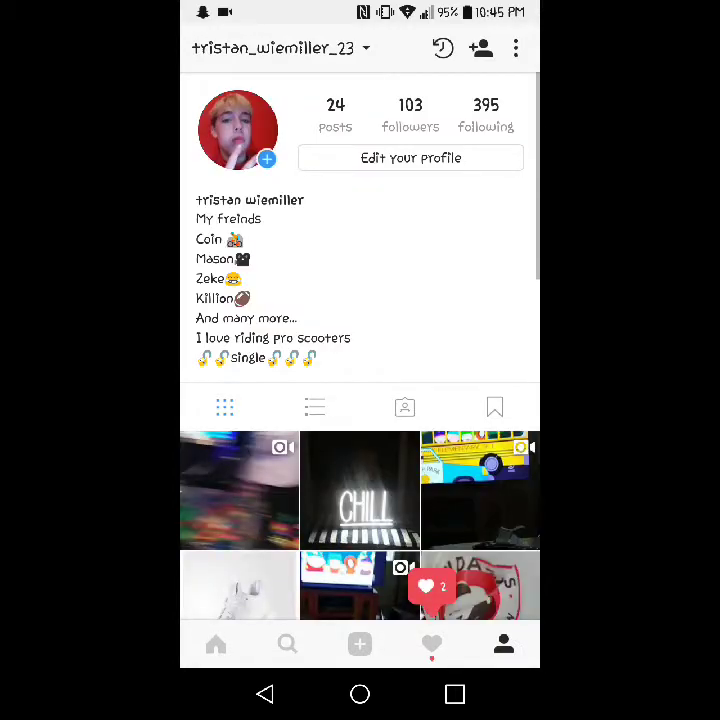
click(455, 694)
click(360, 350)
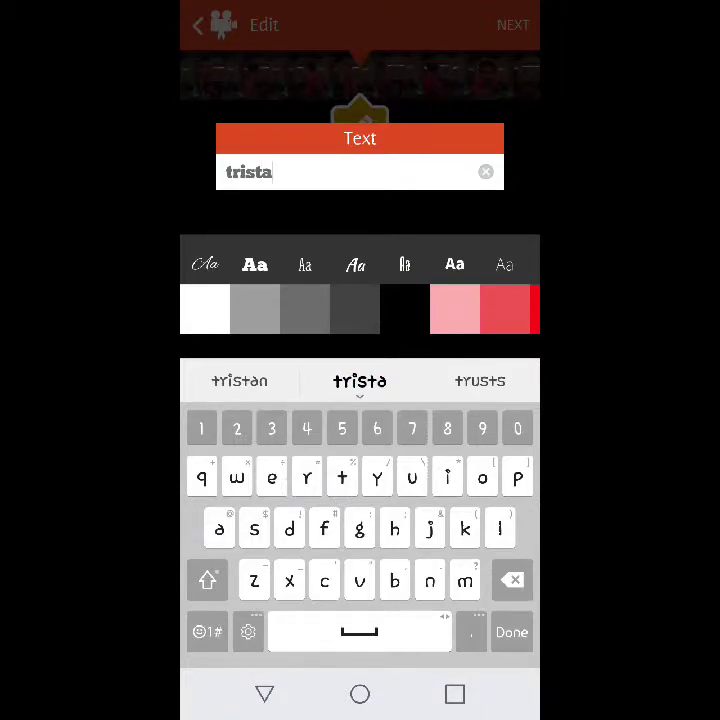
text(n)
click(208, 632)
click(208, 632)
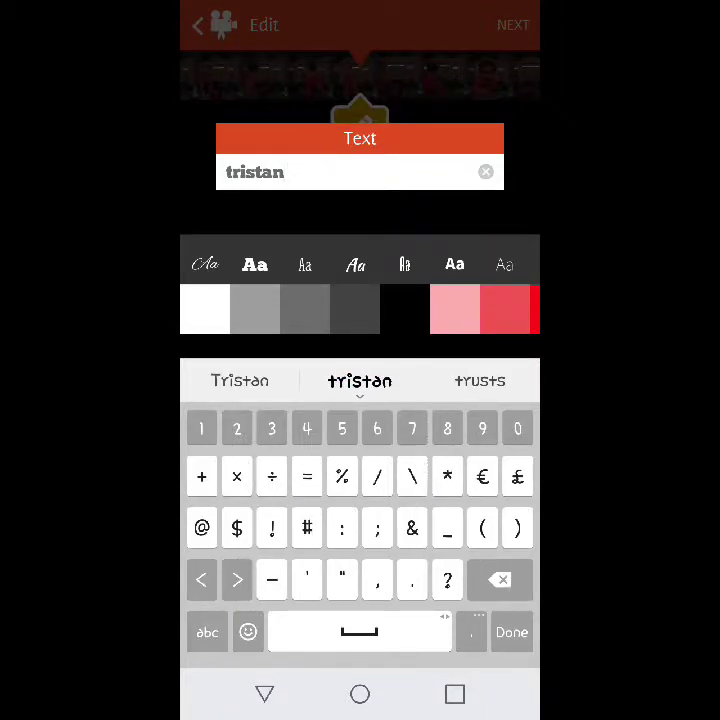
text(we)
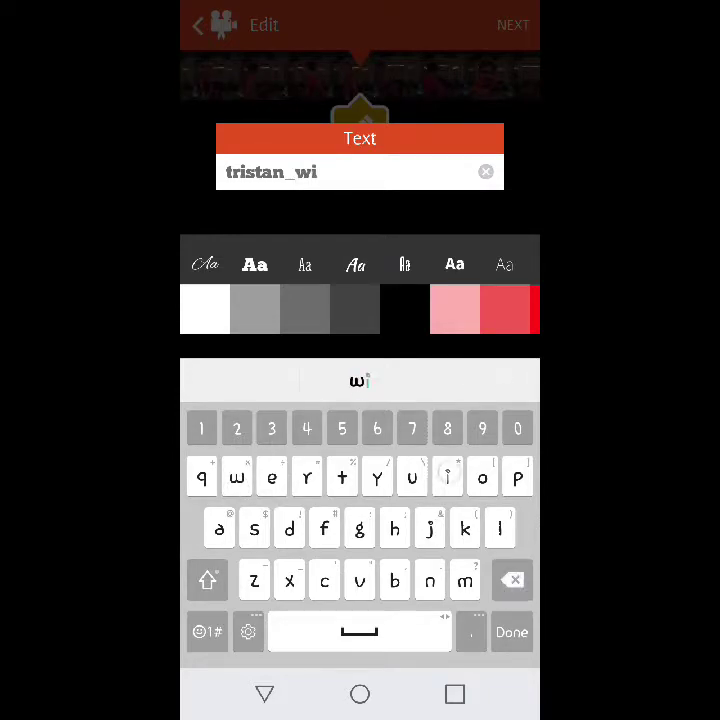
text(emiller)
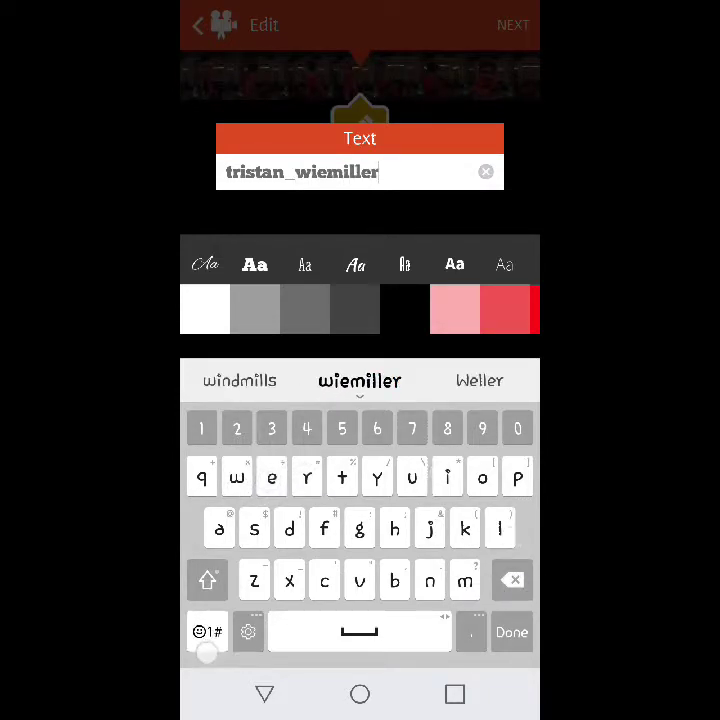
click(208, 632)
text(_)
text(23)
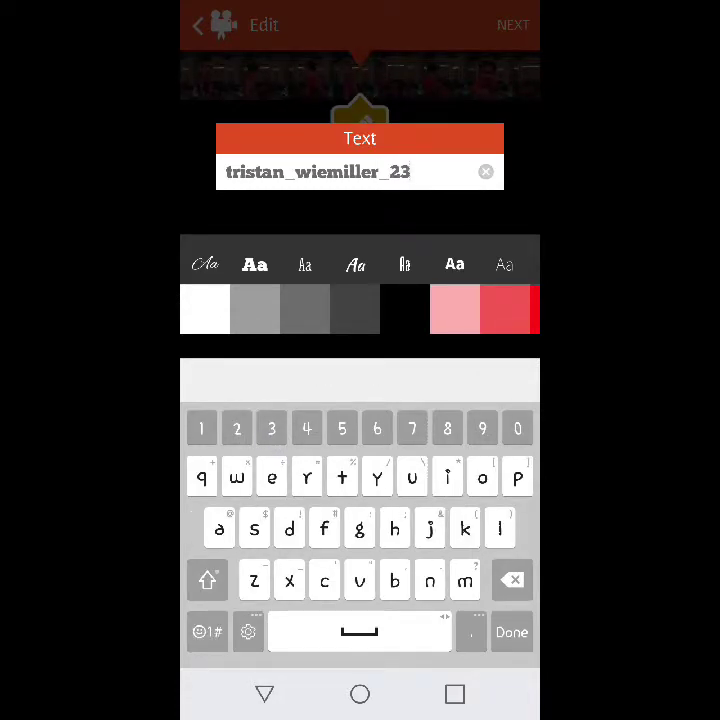
Step: Check the typed handle against the Instagram profile and return to Videoshop
click(455, 694)
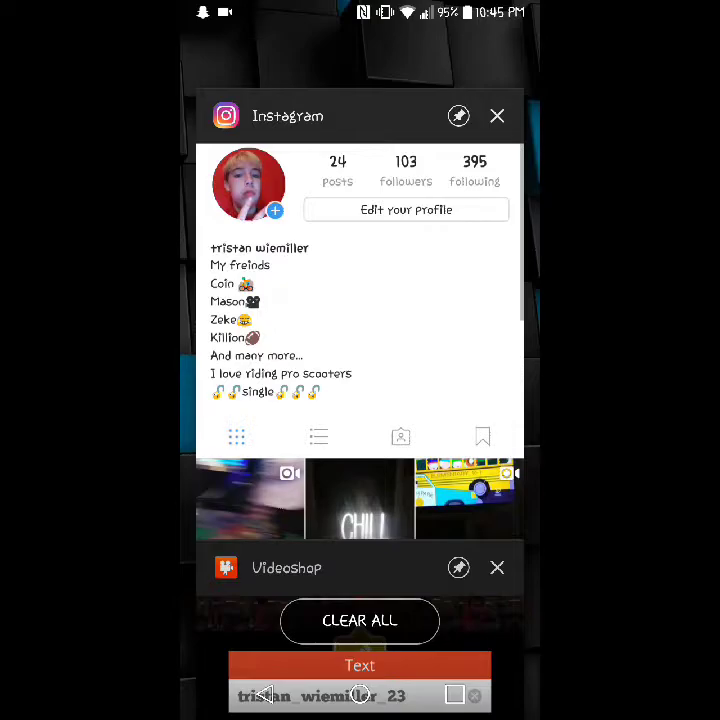
click(453, 399)
click(455, 694)
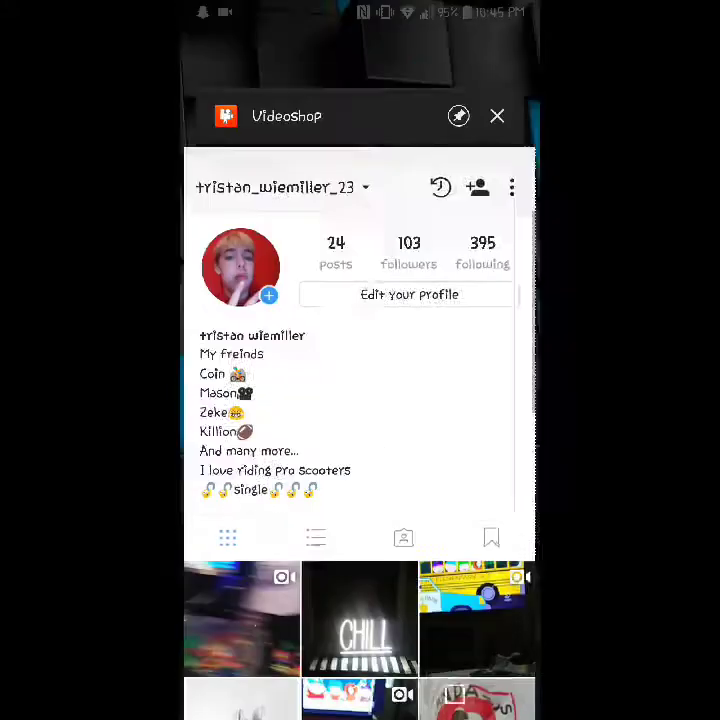
click(360, 320)
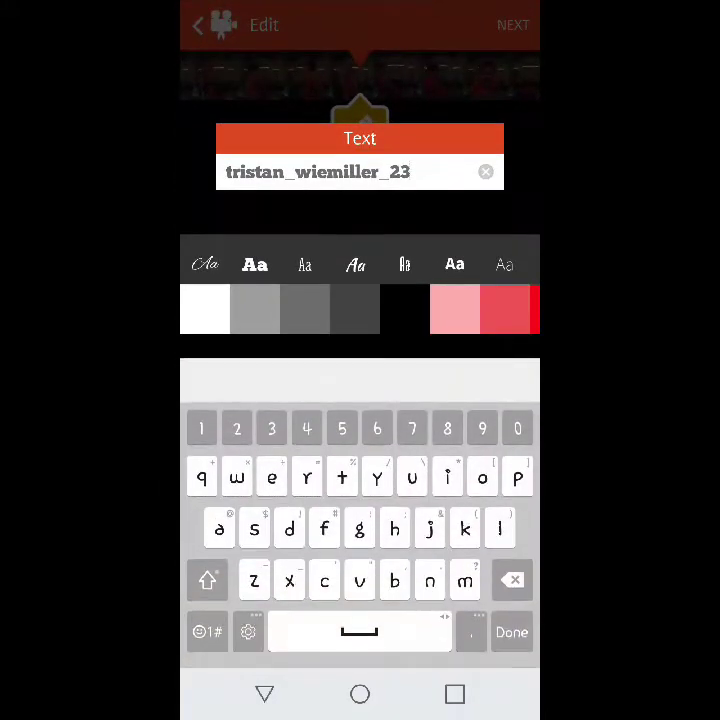
Step: Colour the handle text red with a white outline, apply the overlay, and play the video
drag(480, 310, 329, 297)
click(341, 320)
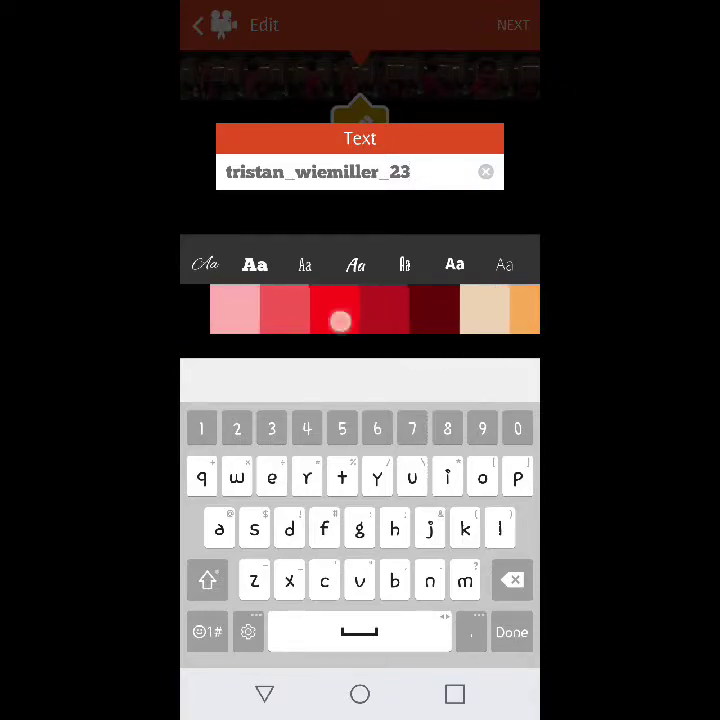
key(Return)
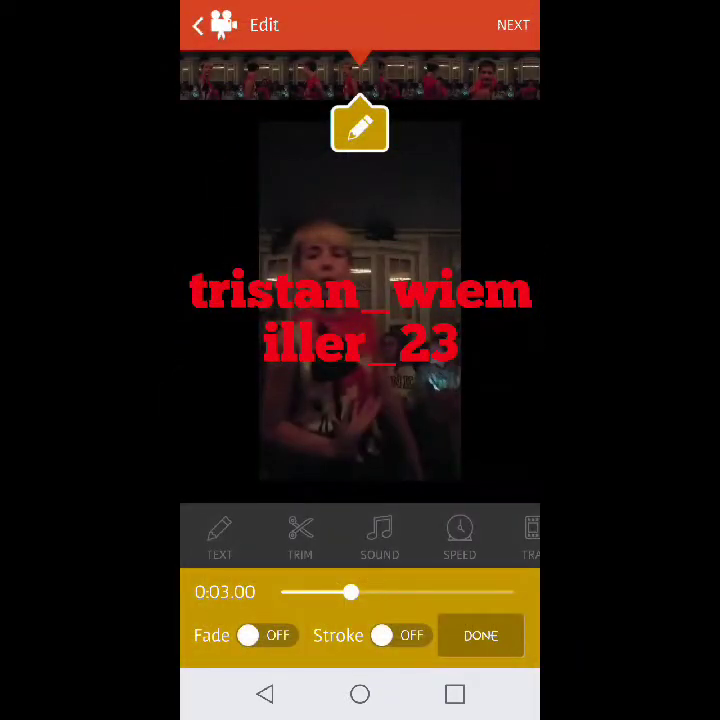
click(400, 635)
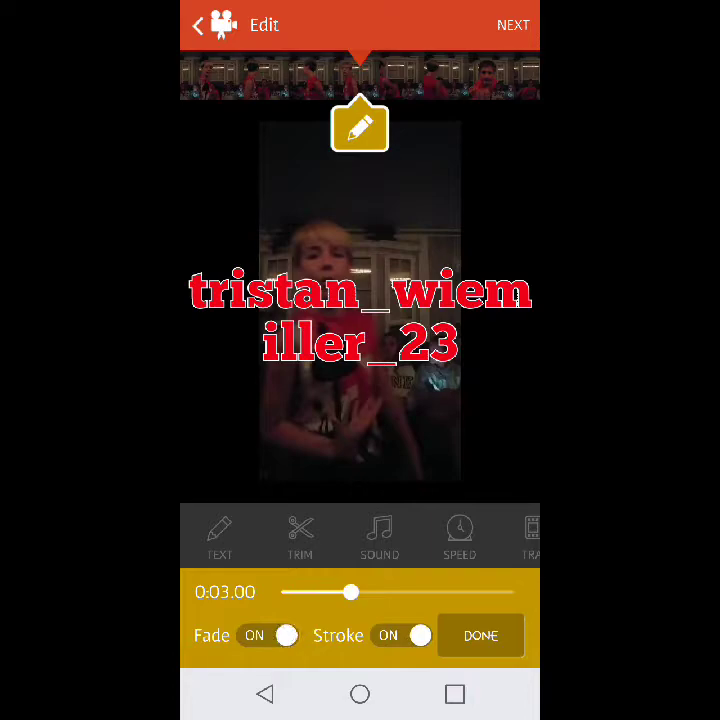
click(481, 636)
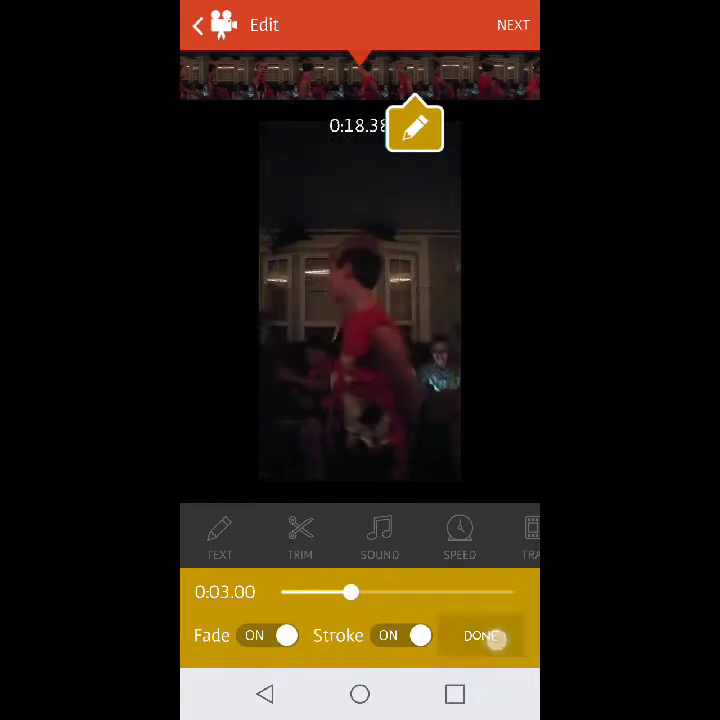
click(360, 300)
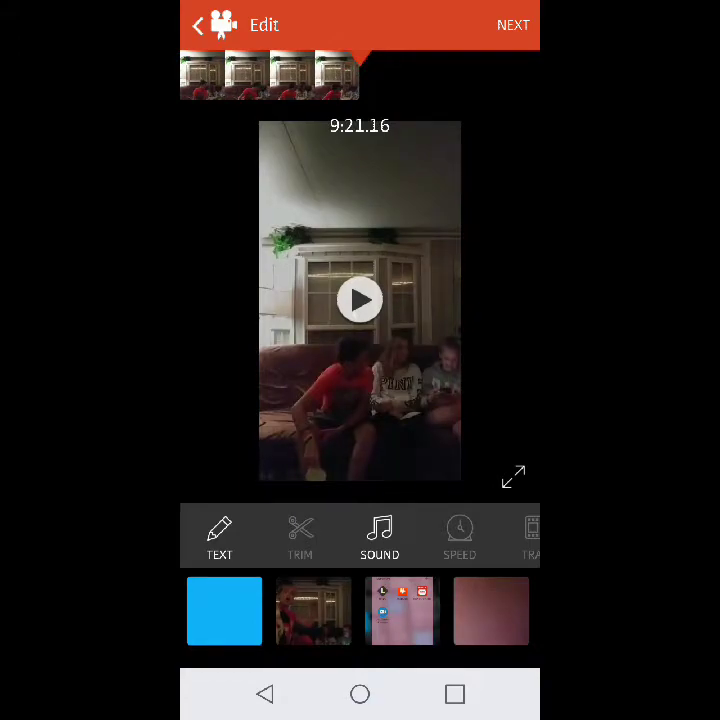
Step: Pick the 0:06 blue video from the phone's VIDEOS album as a new clip
drag(441, 609, 355, 609)
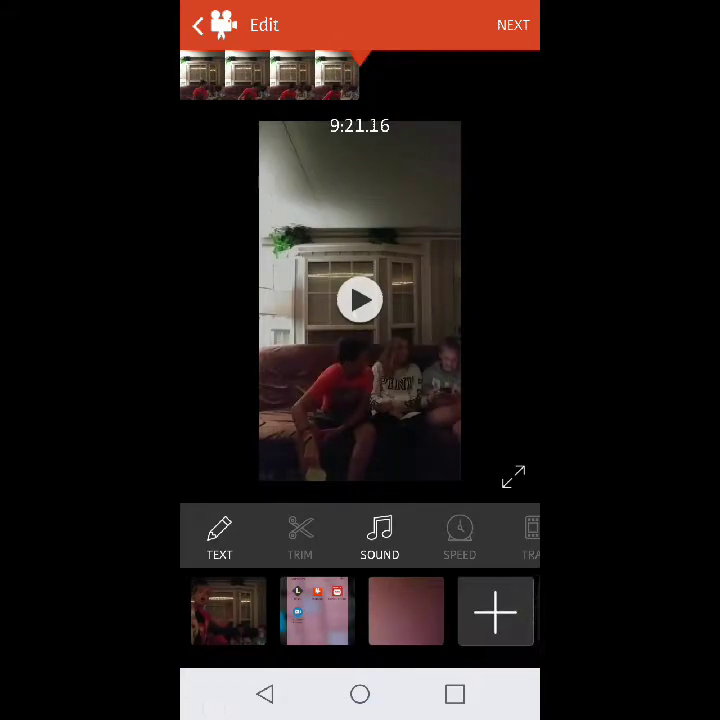
click(502, 620)
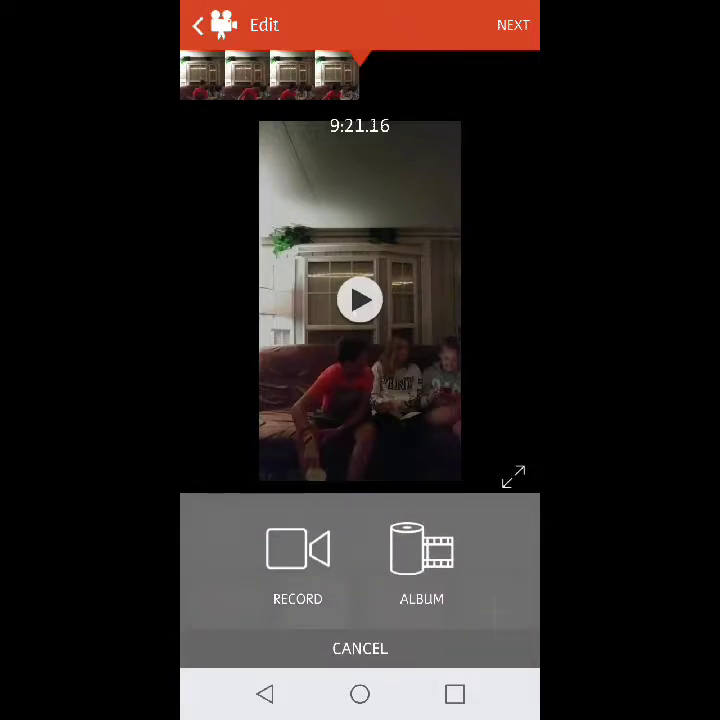
click(421, 560)
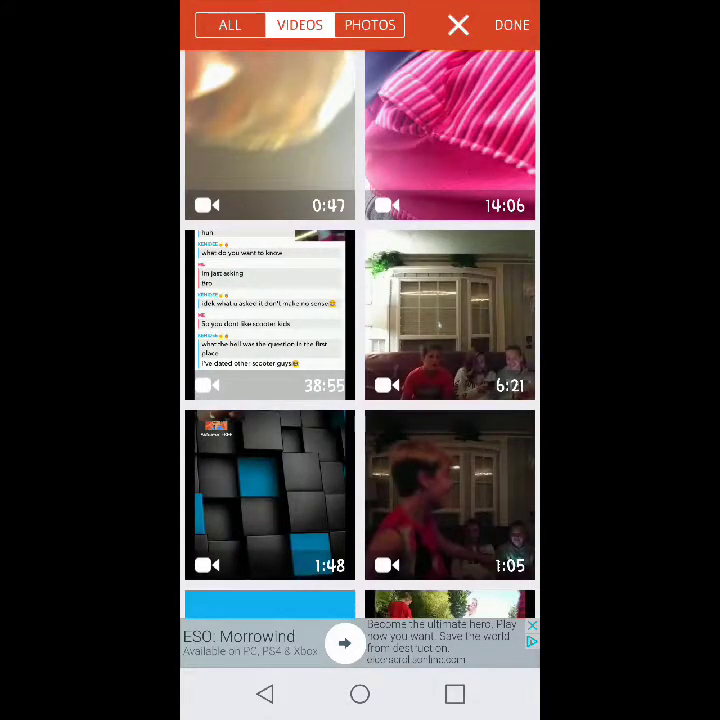
scroll(300, 338, down, 5)
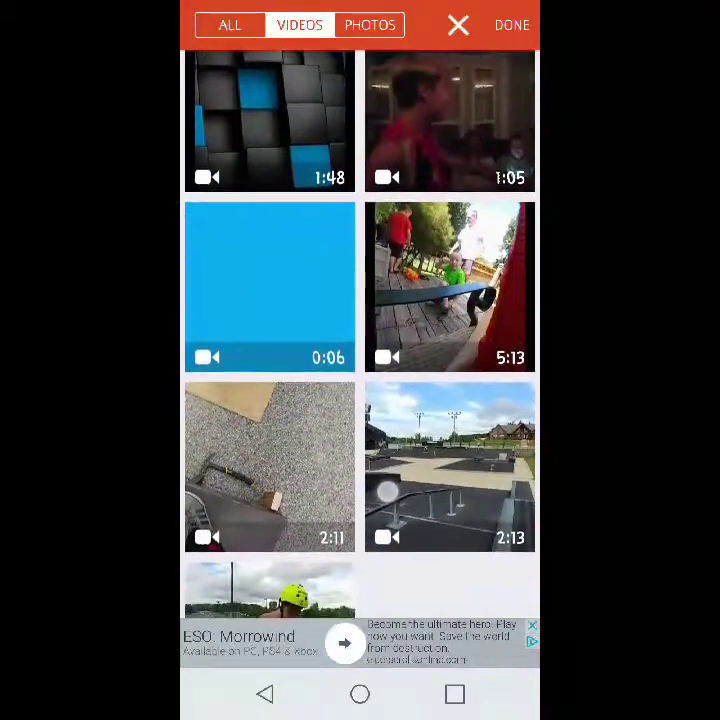
click(300, 338)
click(360, 693)
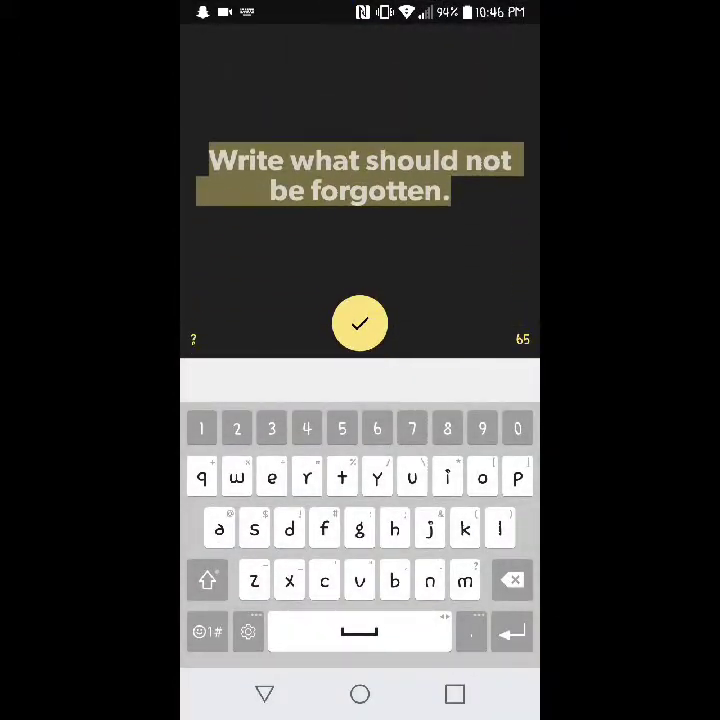
Step: Replace Legend's sample prompt with 'hacok gaming' and confirm it for animation
key(BackSpace)
text(h)
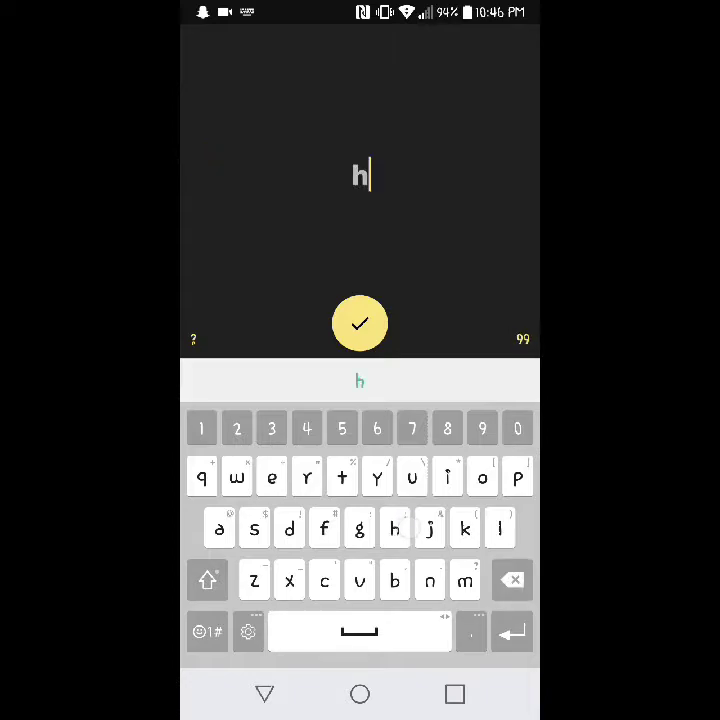
text(a)
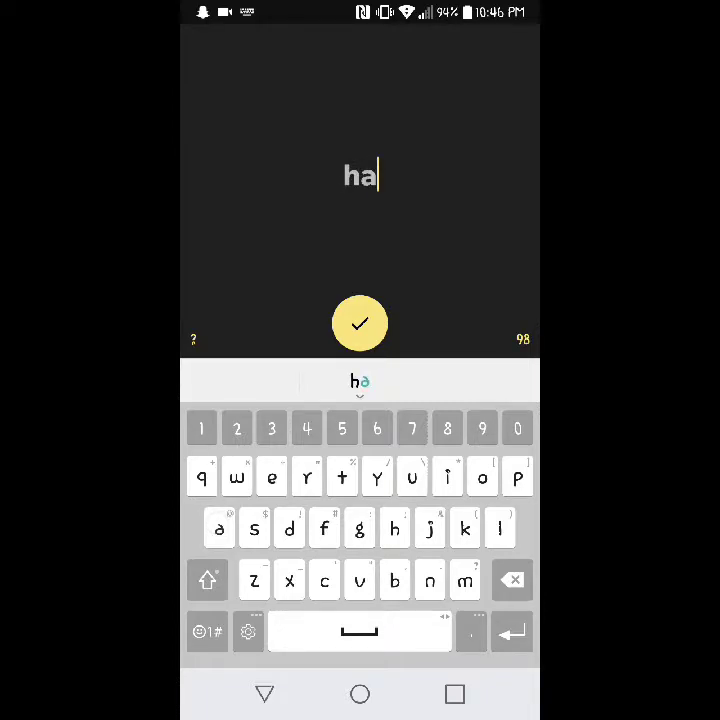
text(cock)
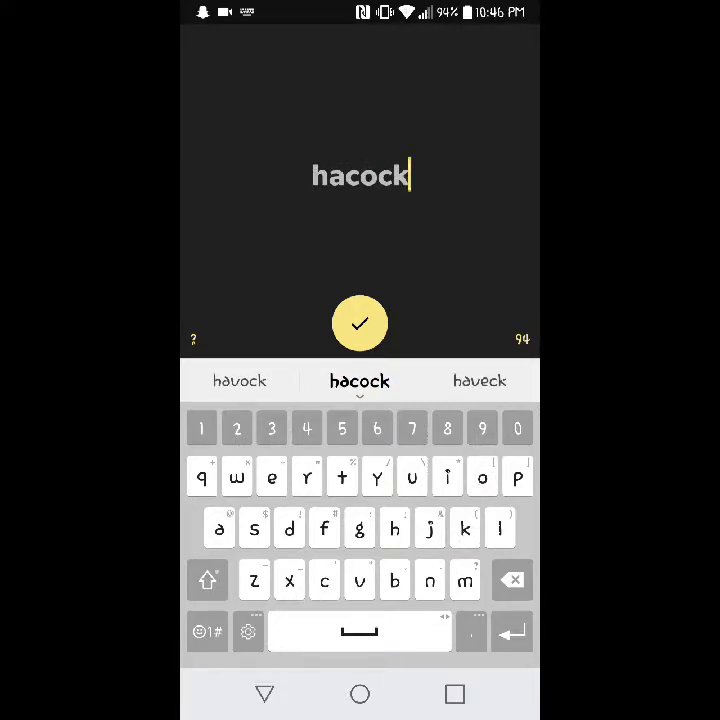
key(BackSpace)
key(BackSpace)
key(BackSpace)
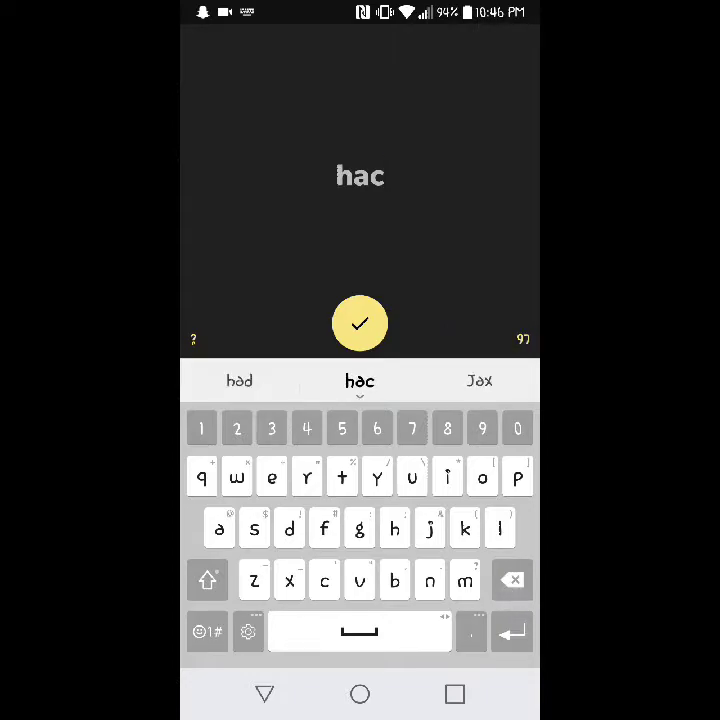
text(ok)
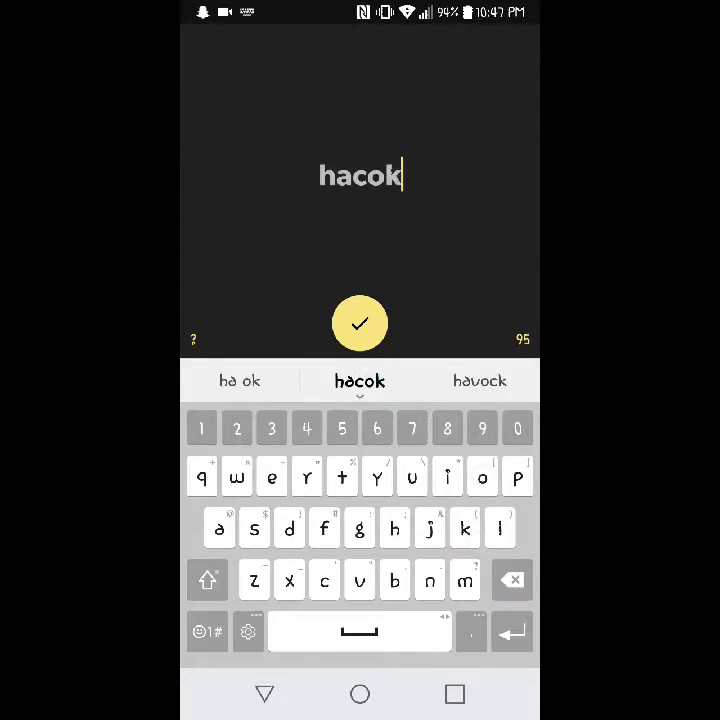
key(Return)
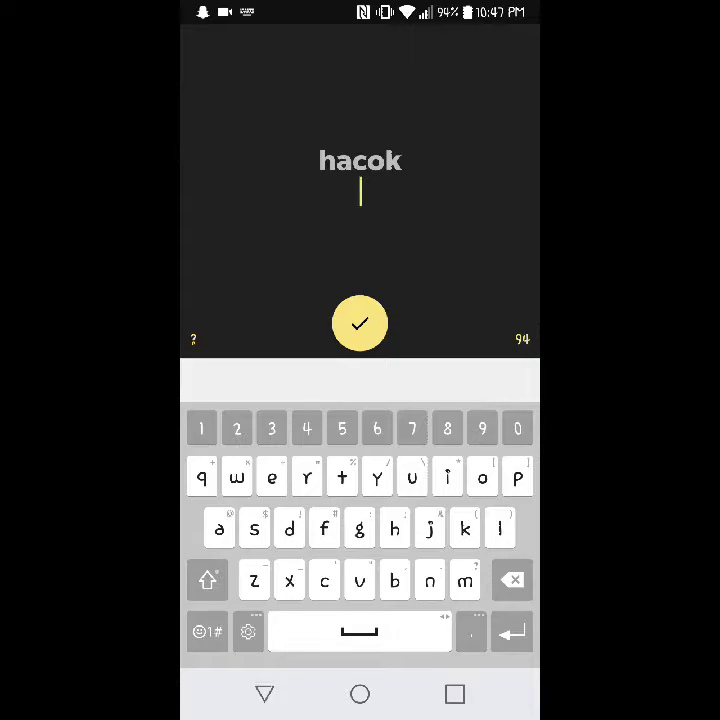
key(BackSpace)
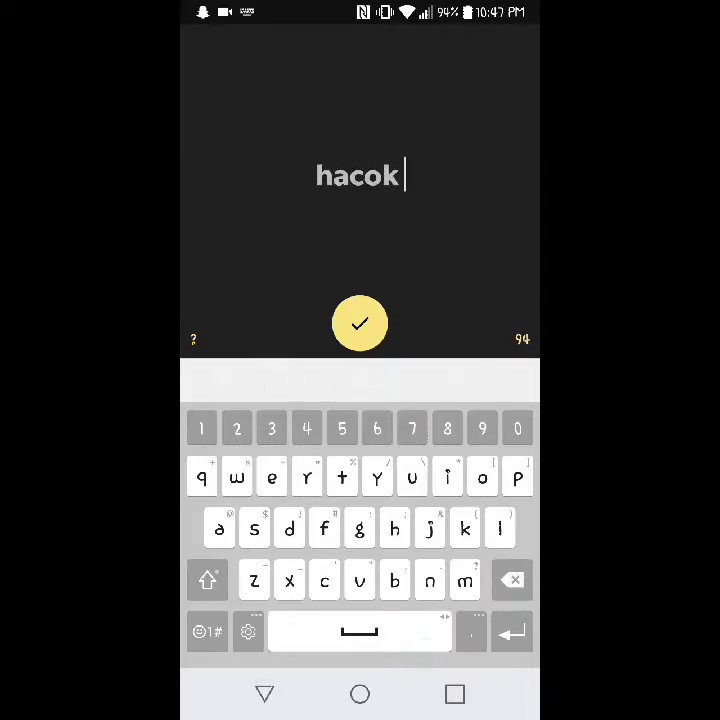
text(gaming)
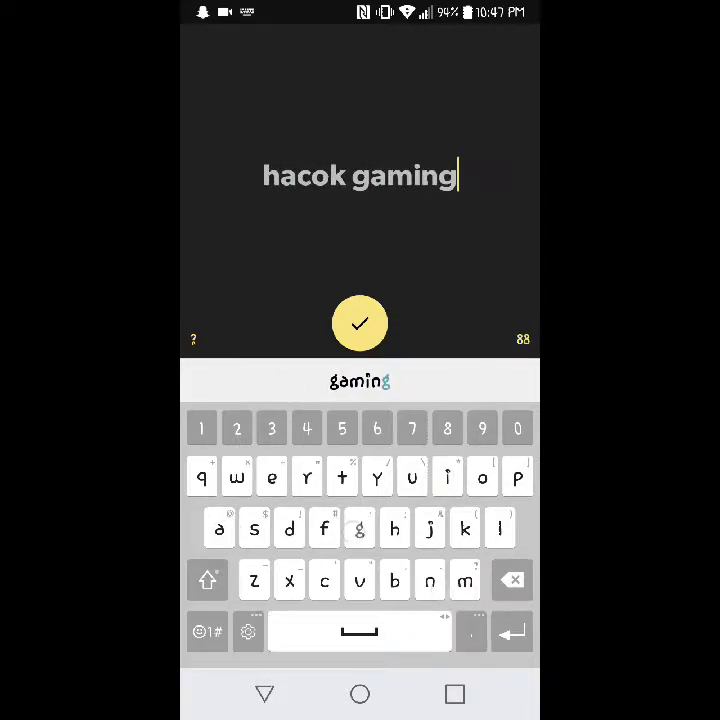
click(360, 323)
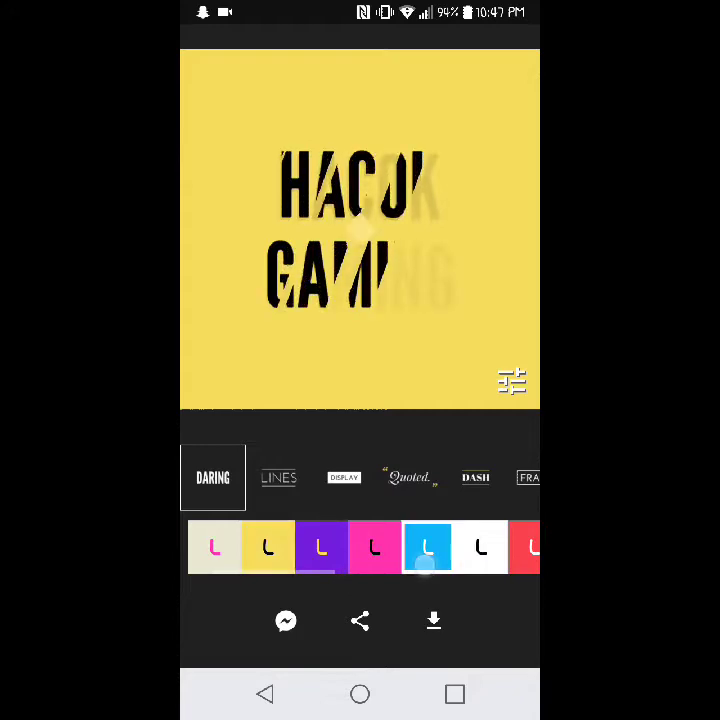
Step: Try a blue scheme and the LINES, BLINK, MASK and SLICED styles, settling on JOY
click(518, 550)
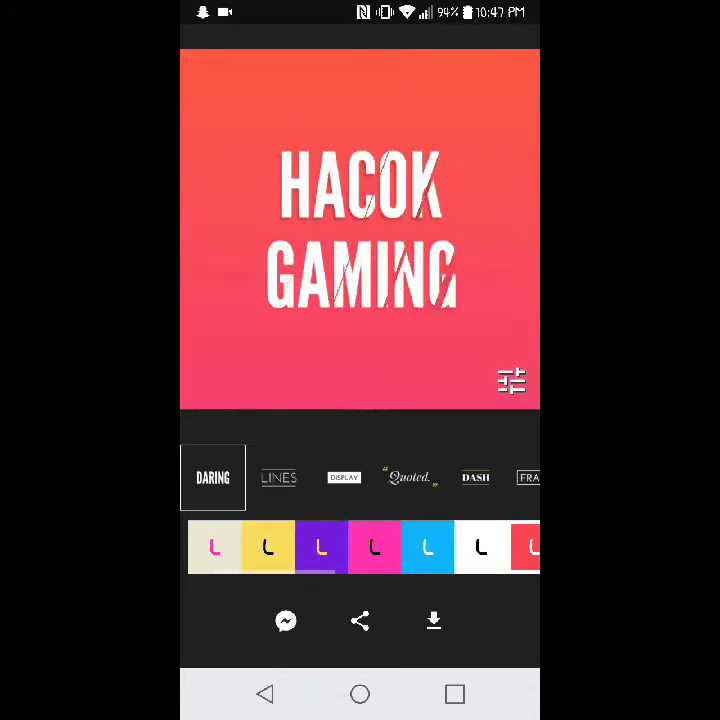
click(279, 477)
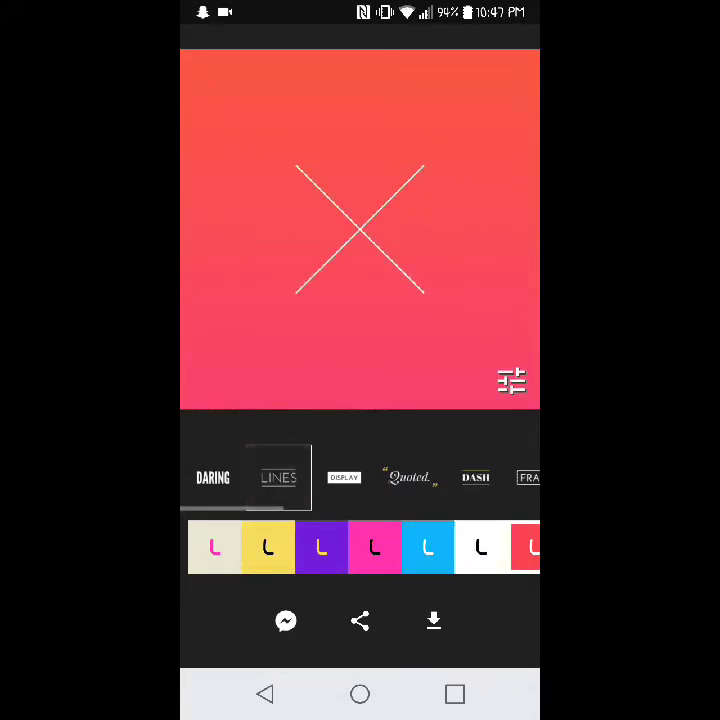
drag(450, 477, 310, 477)
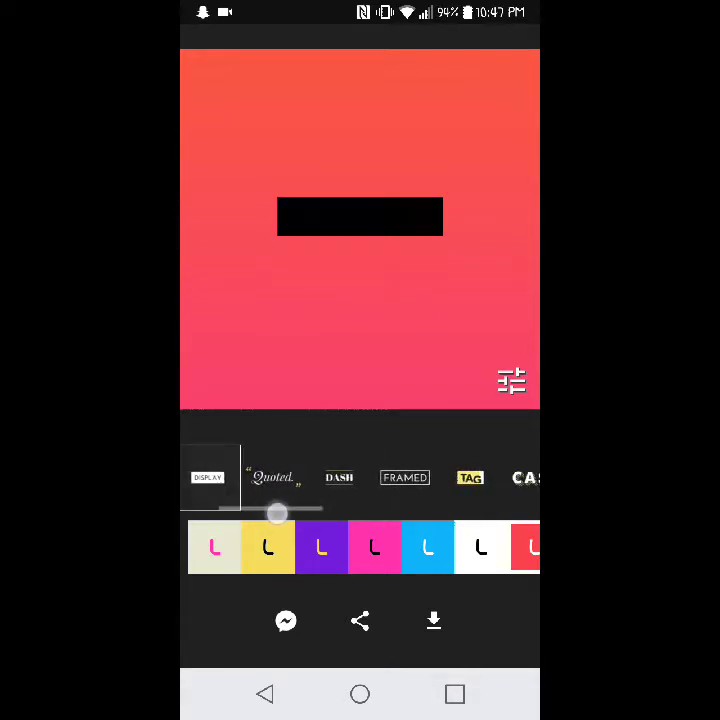
drag(470, 477, 300, 477)
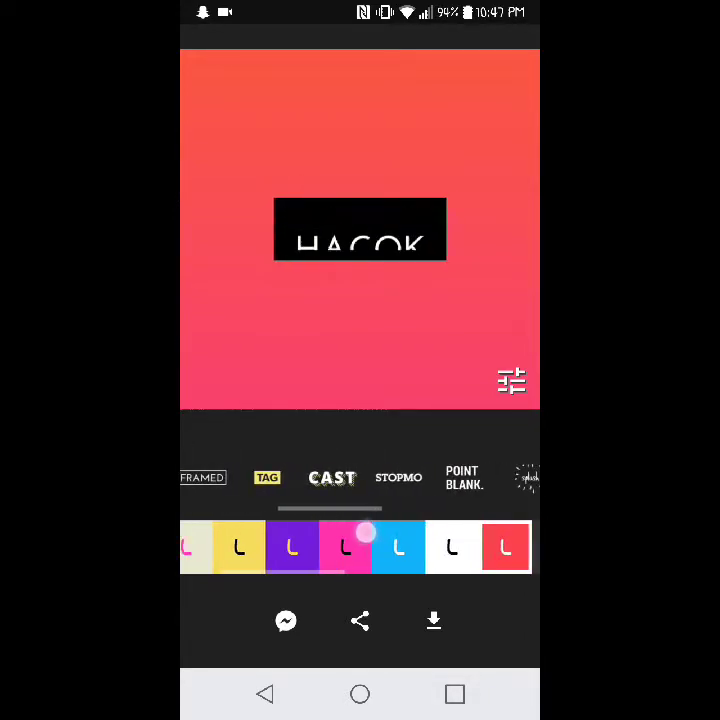
drag(400, 477, 235, 477)
drag(440, 477, 430, 477)
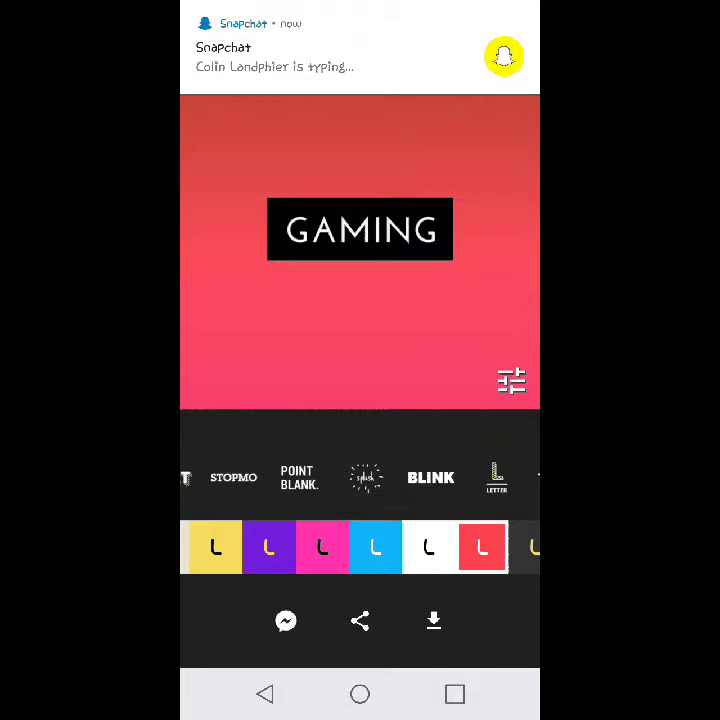
click(430, 477)
drag(490, 477, 180, 477)
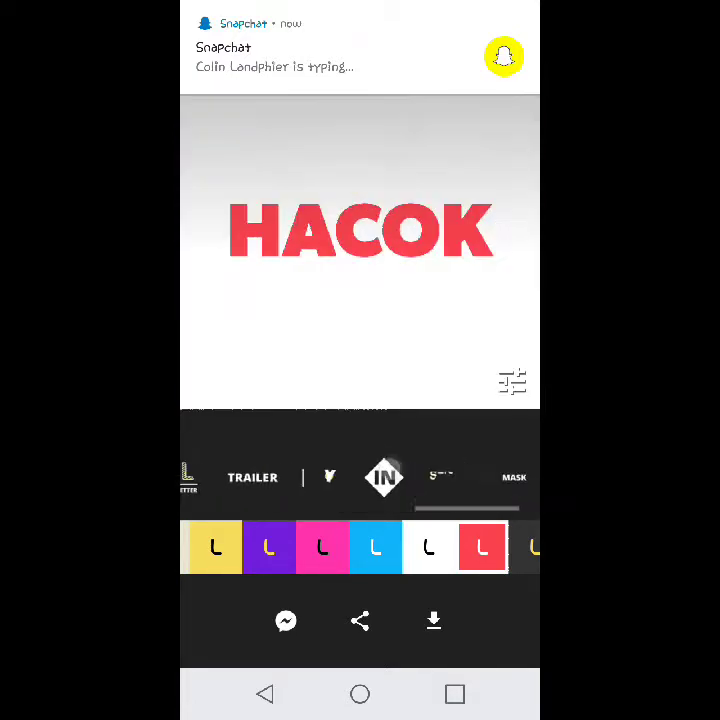
click(441, 477)
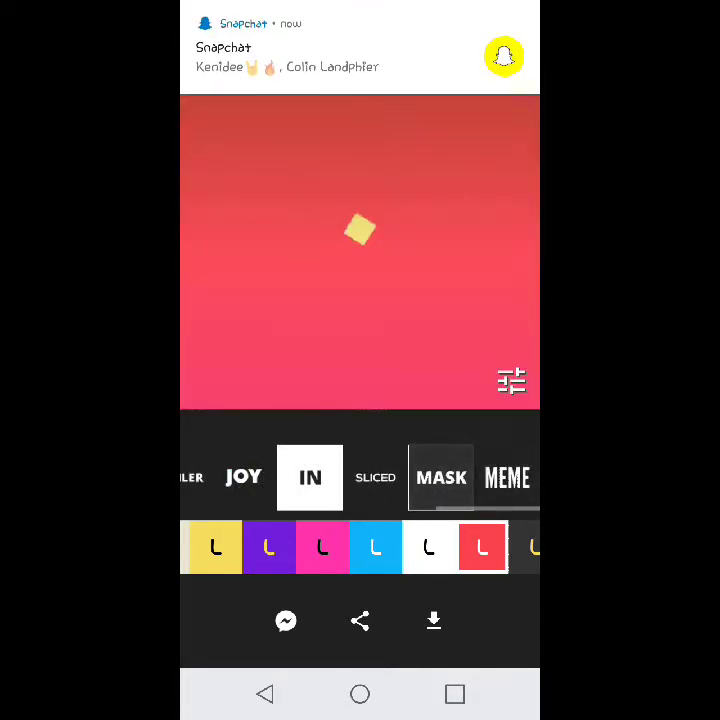
click(375, 477)
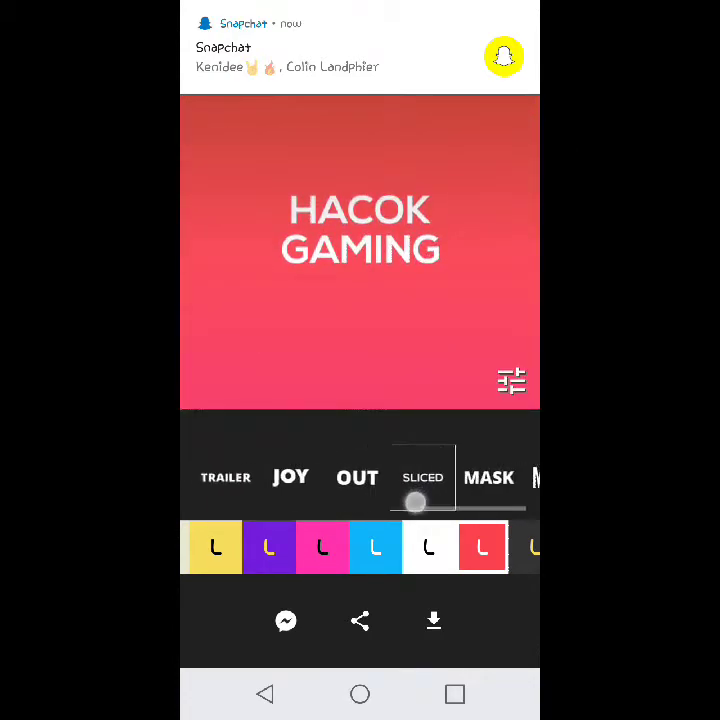
click(305, 477)
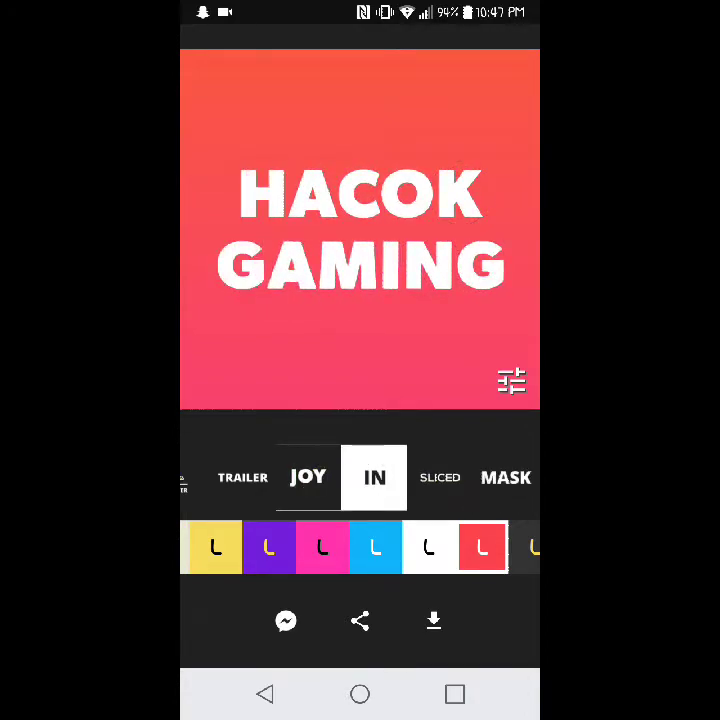
Step: Switch to the pink colour scheme and try the SLICED, OUT and JOY styles
click(322, 547)
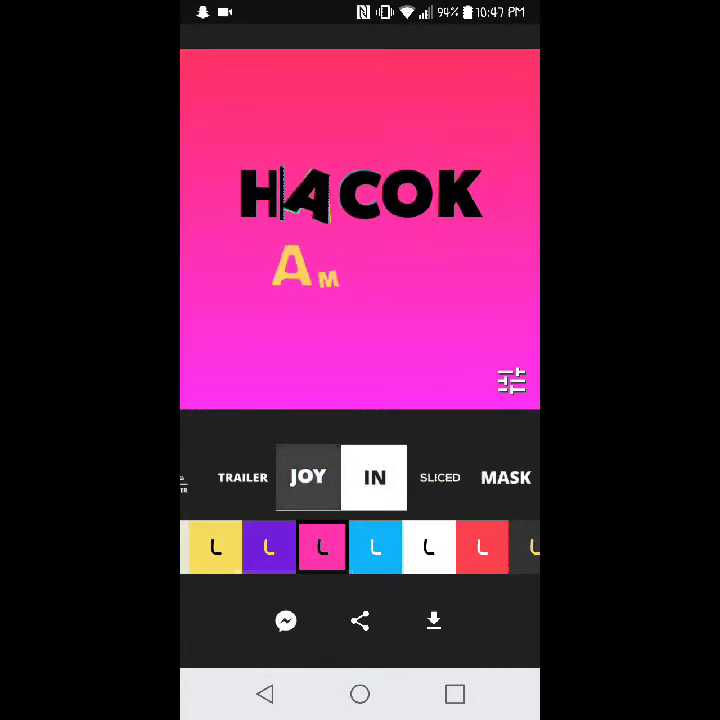
click(440, 477)
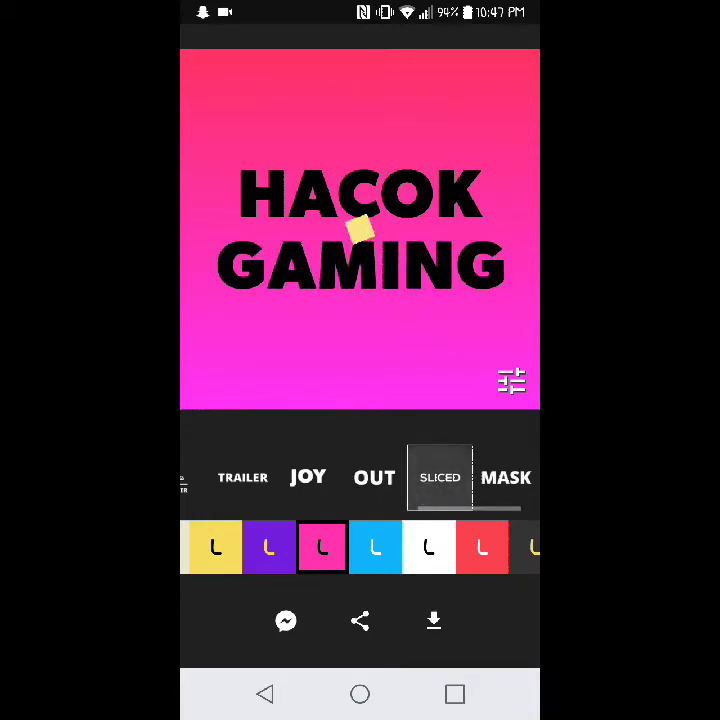
click(374, 477)
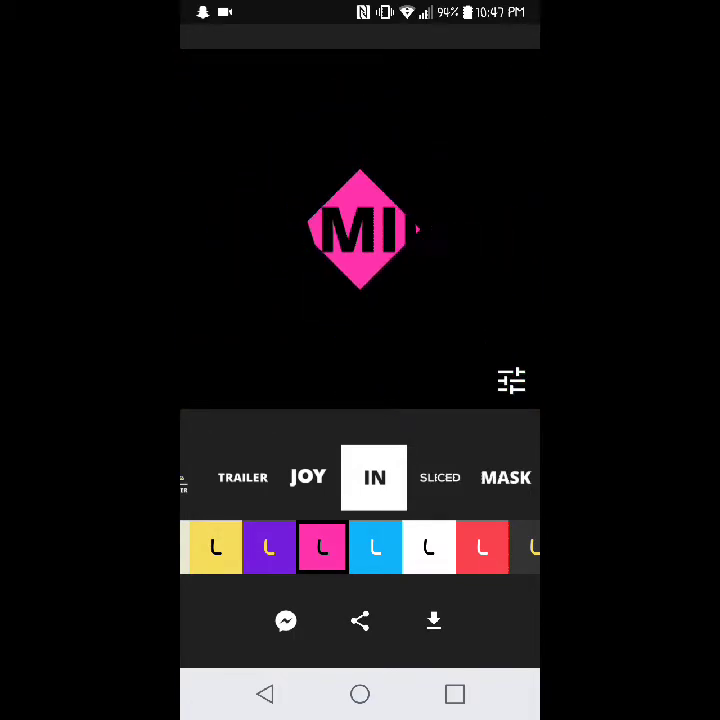
click(305, 476)
Step: Try the POINT BLANK, STOPMO and CAST animation styles on the title
drag(305, 476, 452, 482)
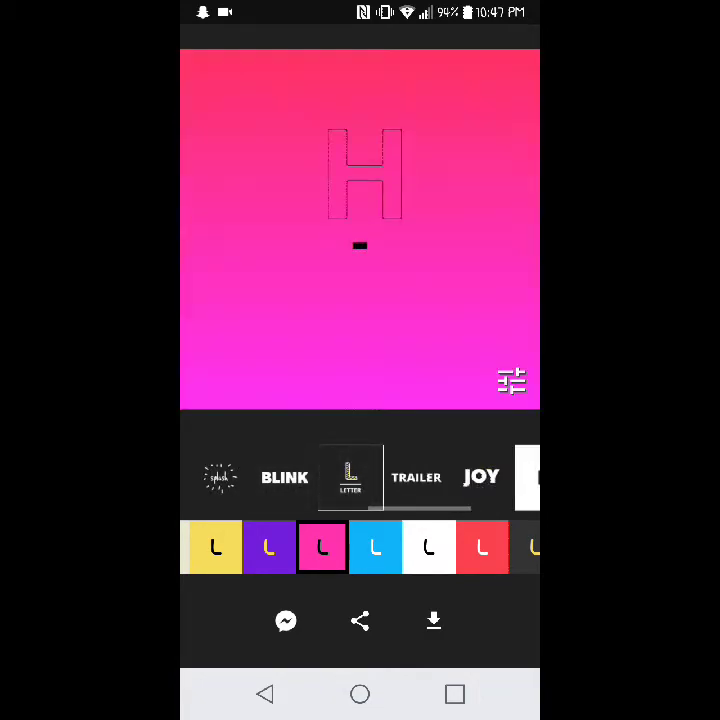
drag(391, 478, 439, 478)
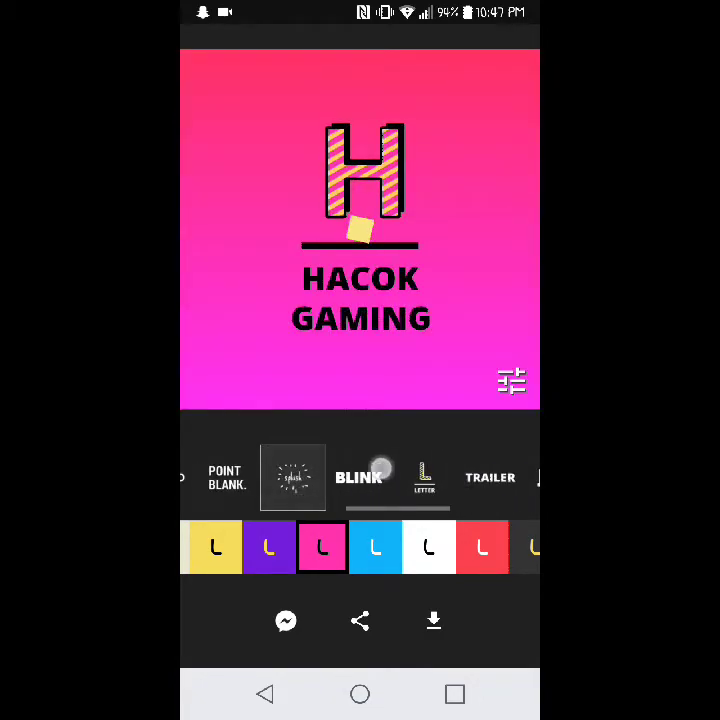
drag(367, 478, 453, 470)
click(340, 490)
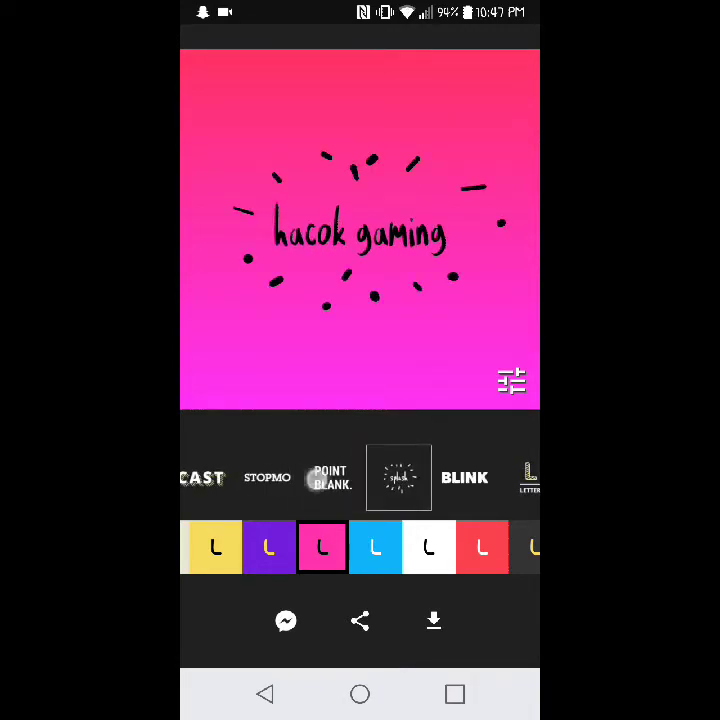
drag(391, 497, 474, 487)
click(398, 488)
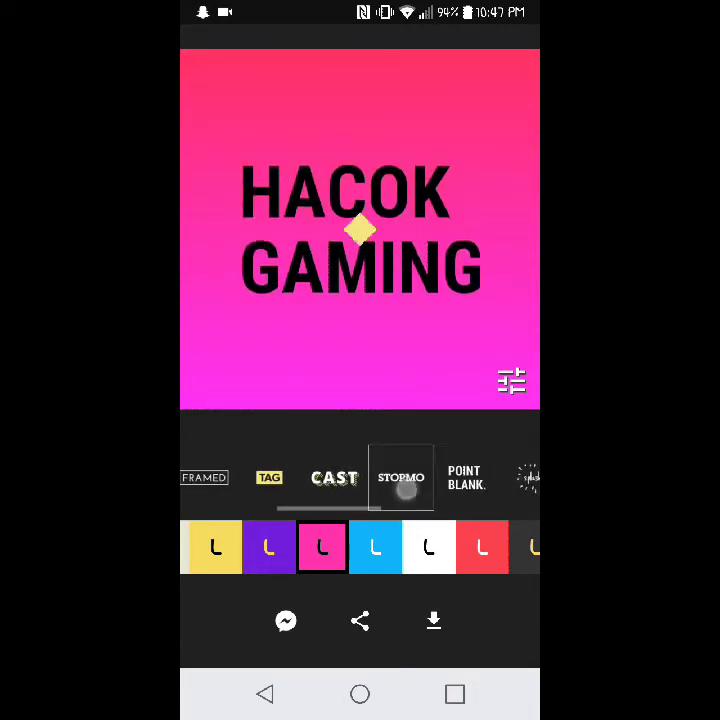
drag(407, 507, 470, 505)
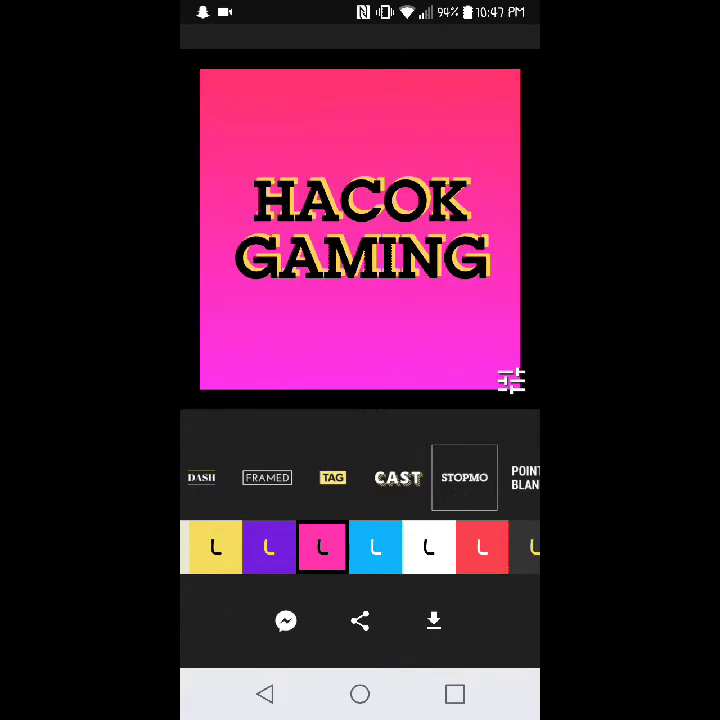
click(398, 478)
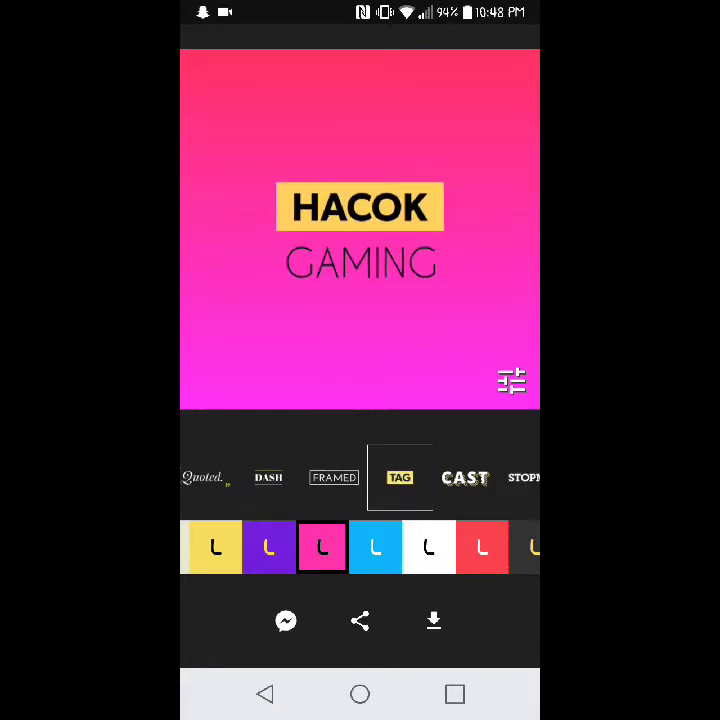
Step: Change the title text from 'hacok gaming' to 'haveck gamimg'
click(360, 230)
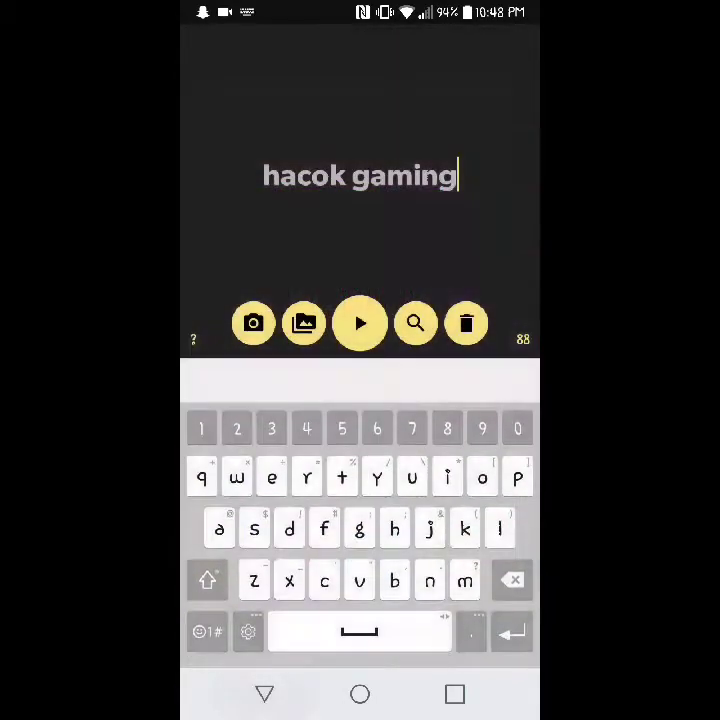
key(BackSpace)
key(BackSpace)
key(BackSpace)
key(BackSpace)
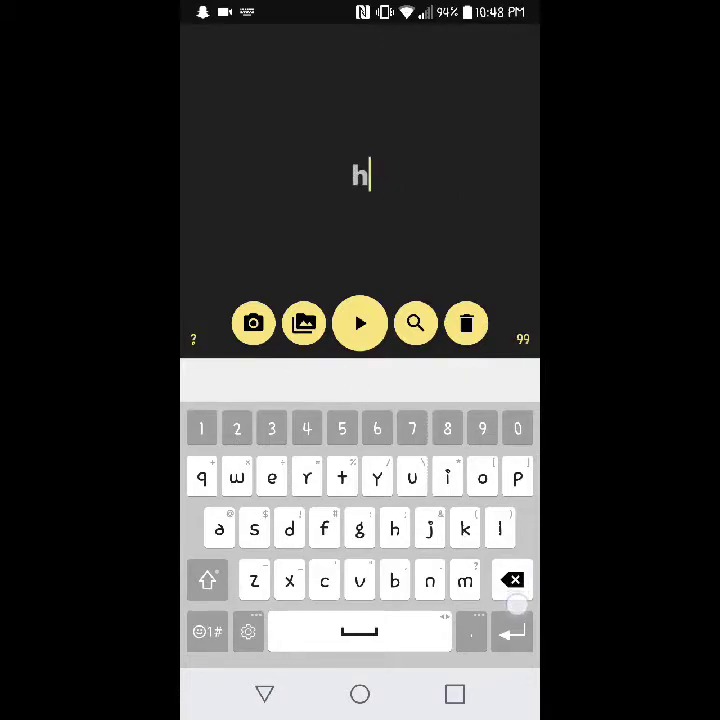
text(hav)
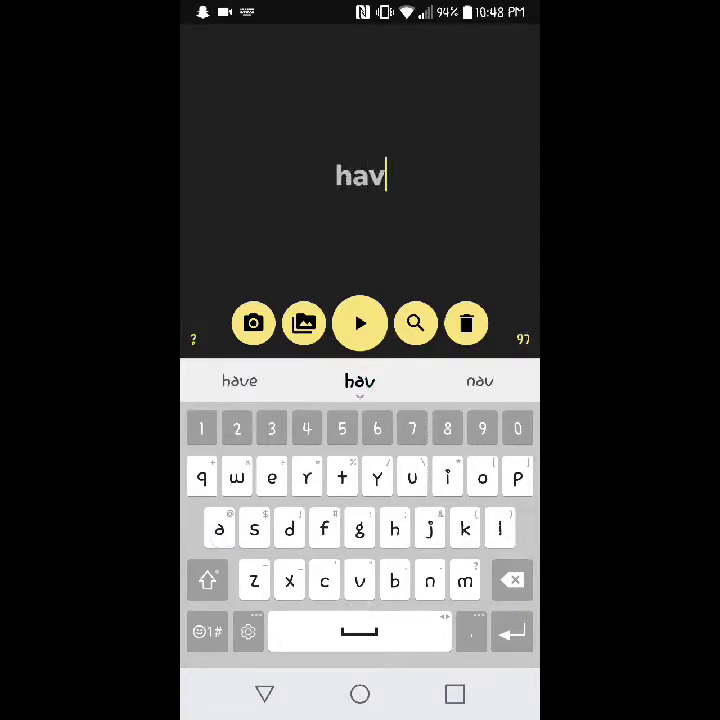
text(eck)
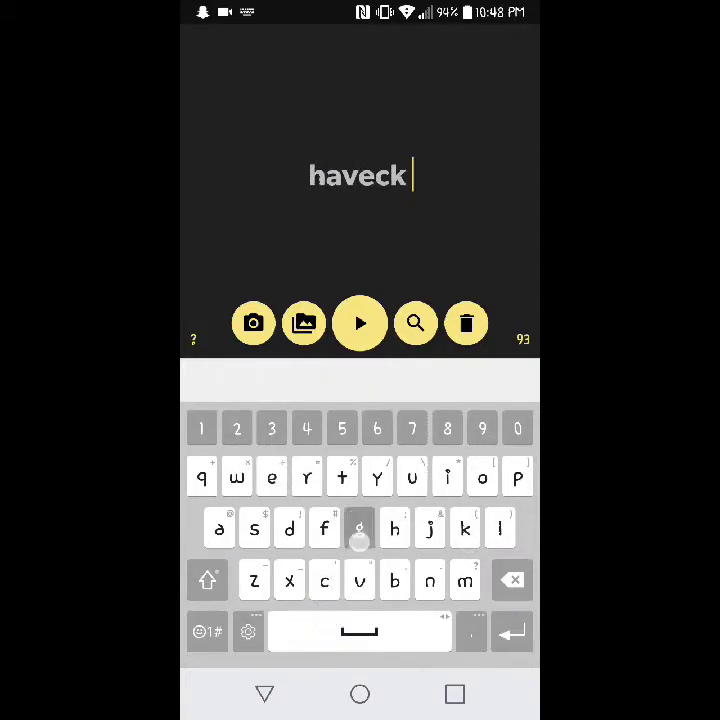
text( gamimg)
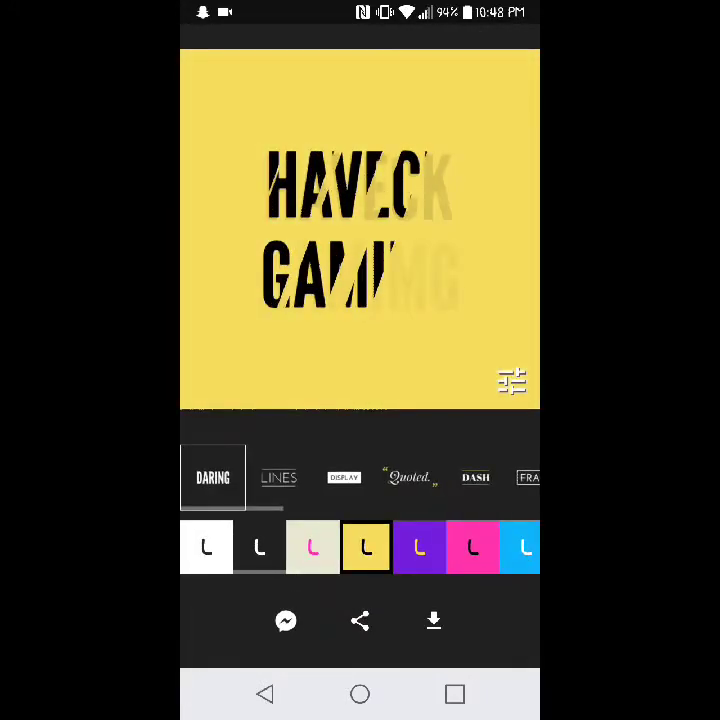
Step: Apply the DISPLAY style and try pink and other colour schemes for the title
click(289, 470)
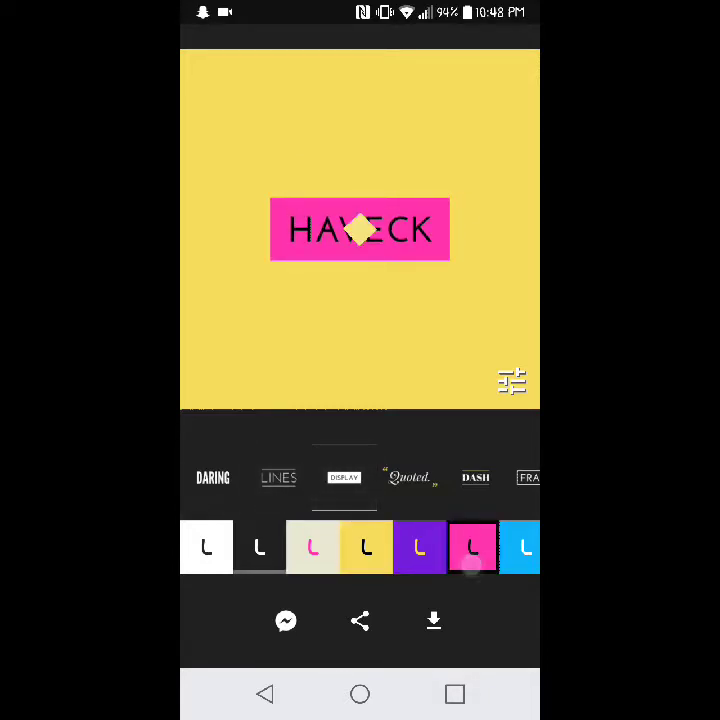
click(472, 547)
click(522, 547)
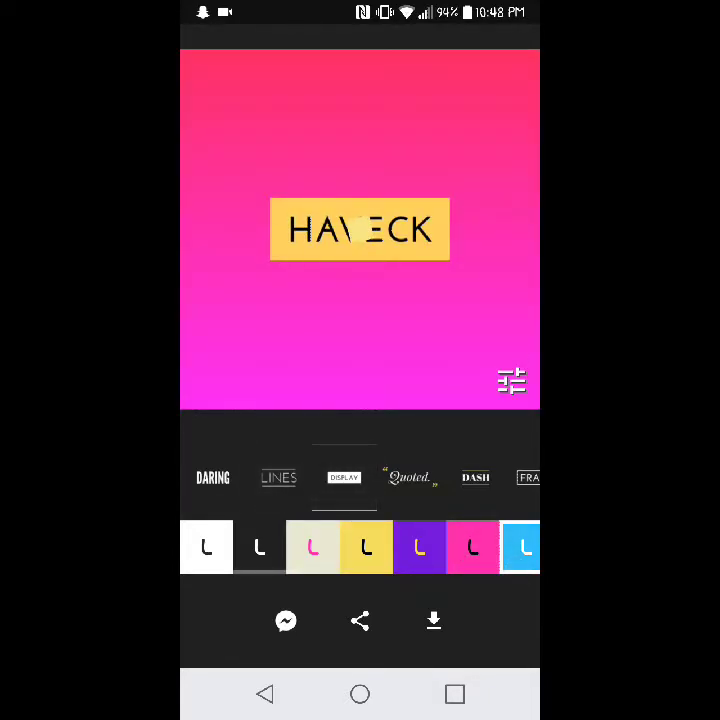
drag(535, 547, 497, 549)
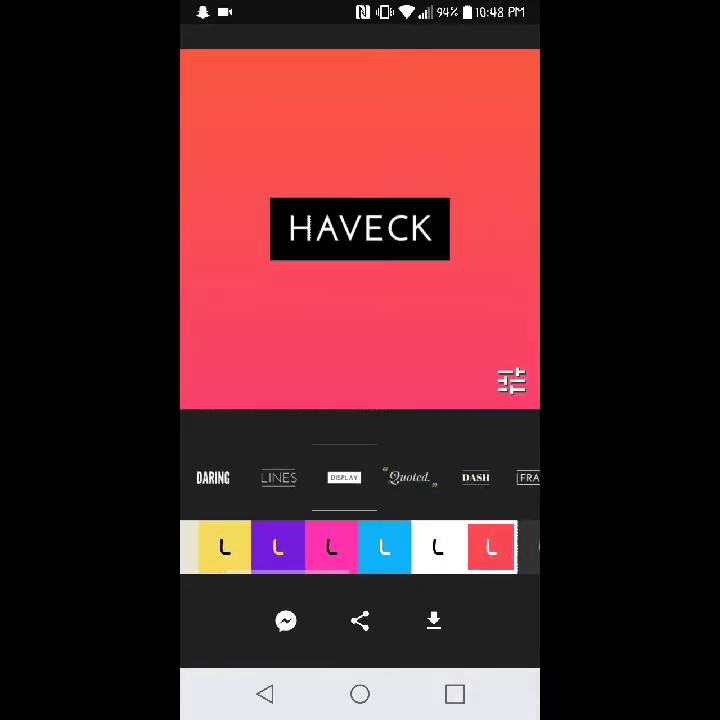
Step: Try the Quoted, DASH, FRAMED and TAG styles, settling on CAST
click(409, 477)
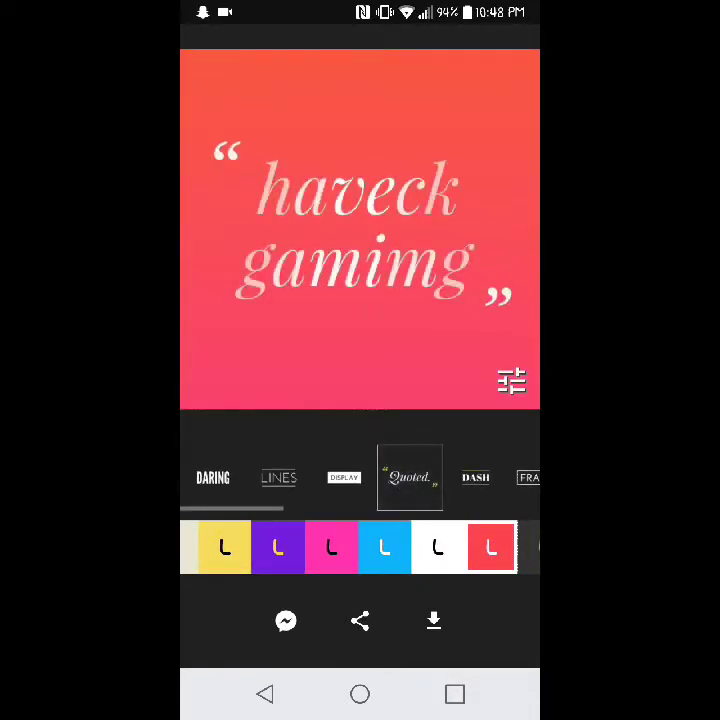
click(475, 477)
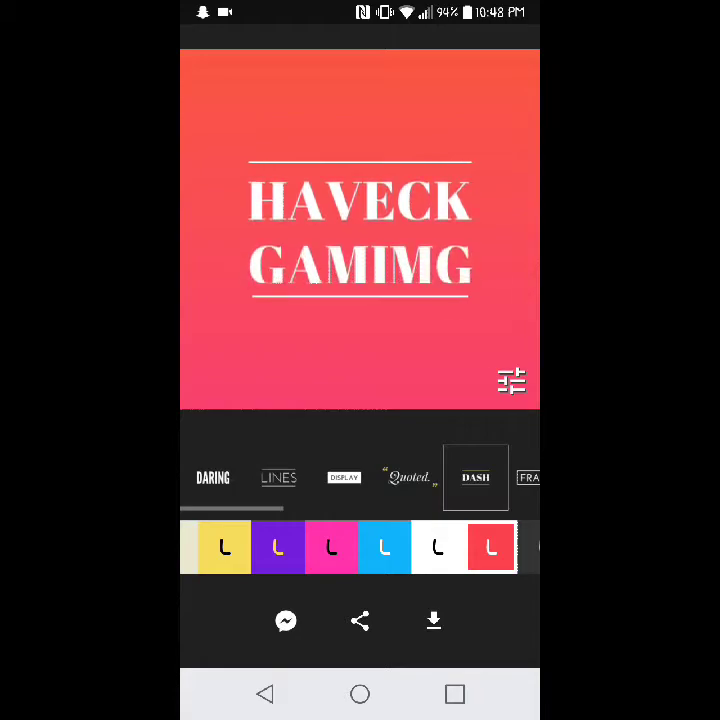
drag(433, 456, 358, 477)
click(465, 477)
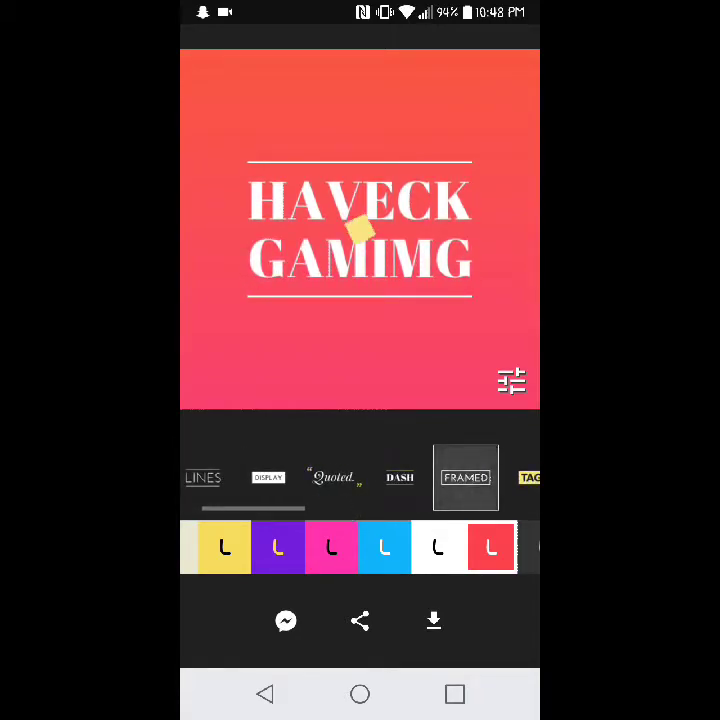
drag(450, 477, 257, 477)
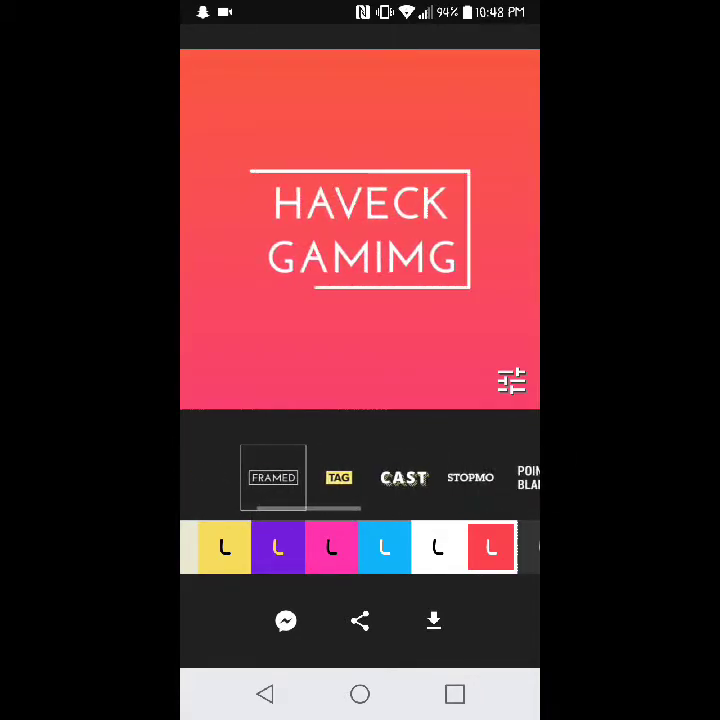
click(338, 477)
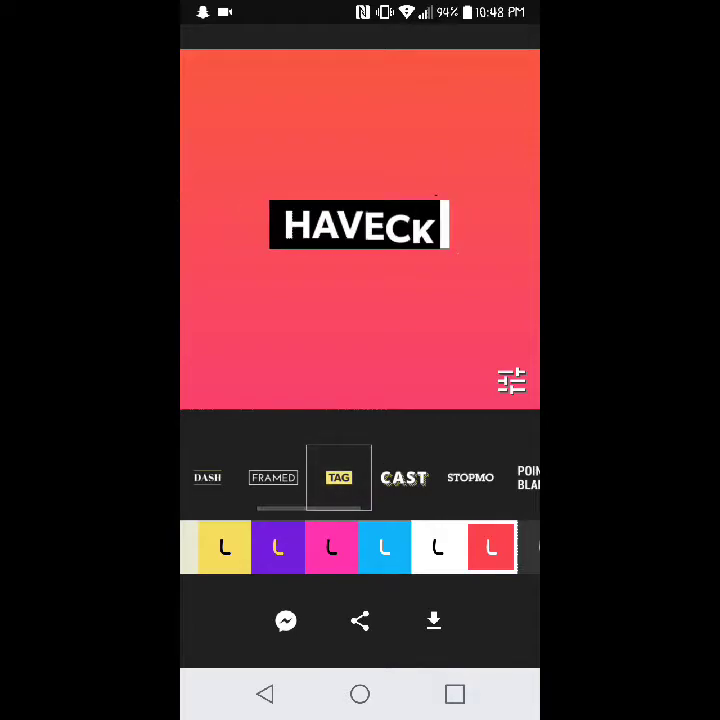
drag(404, 477, 330, 470)
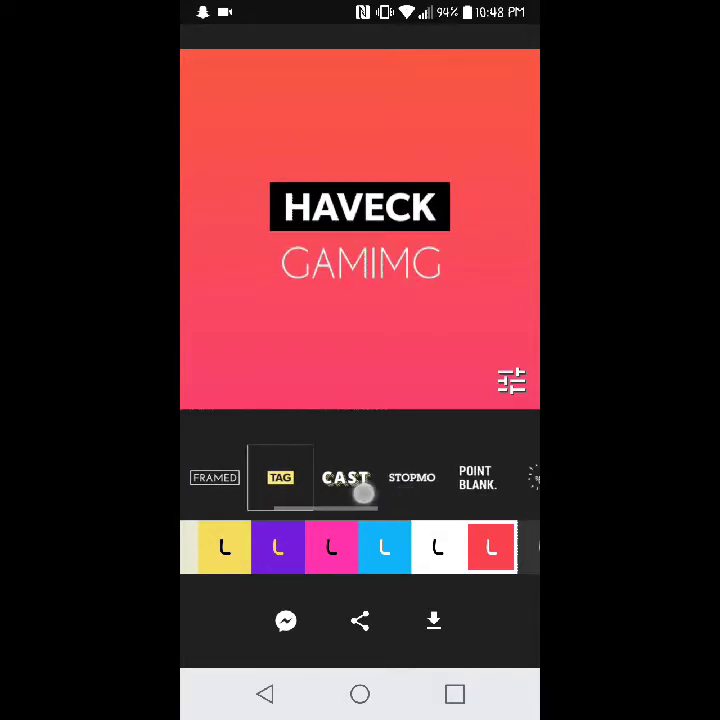
click(345, 477)
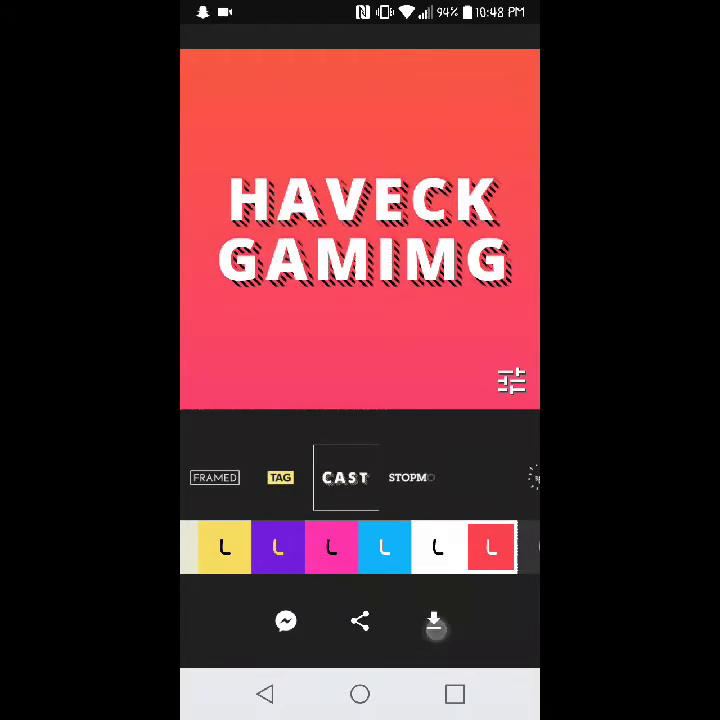
Step: Export the CAST-style title animation as a 512p GIF
click(433, 620)
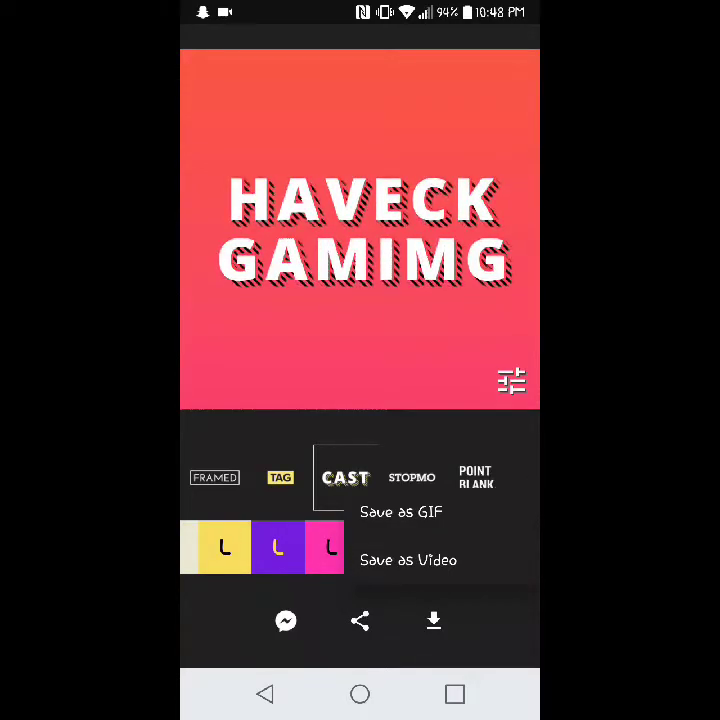
click(400, 511)
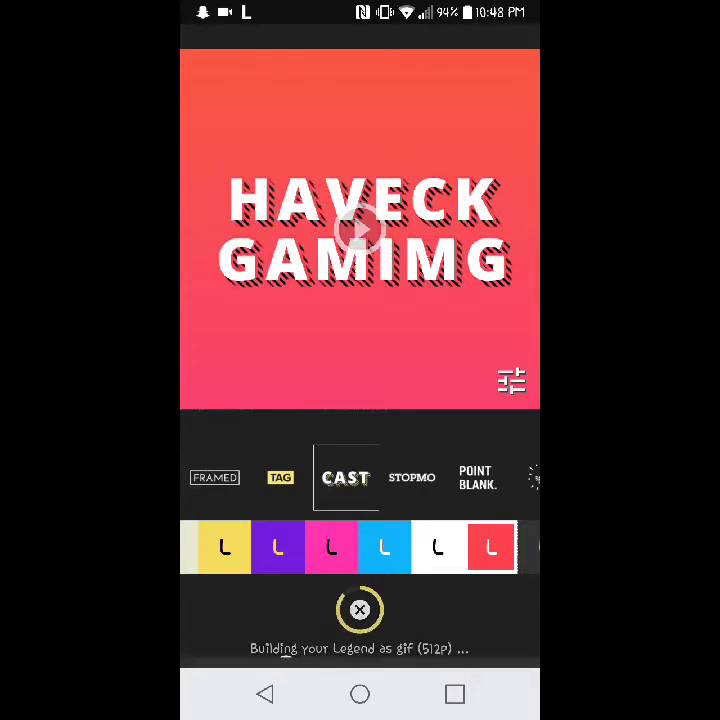
Step: Check Videoshop's video picker, then return to the Legend title editor
click(455, 694)
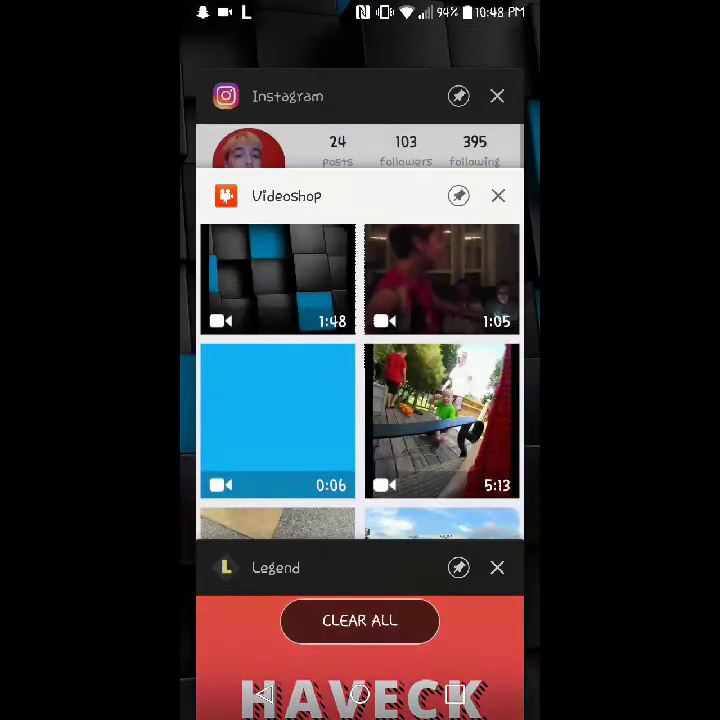
click(360, 350)
scroll(360, 350, up, 2)
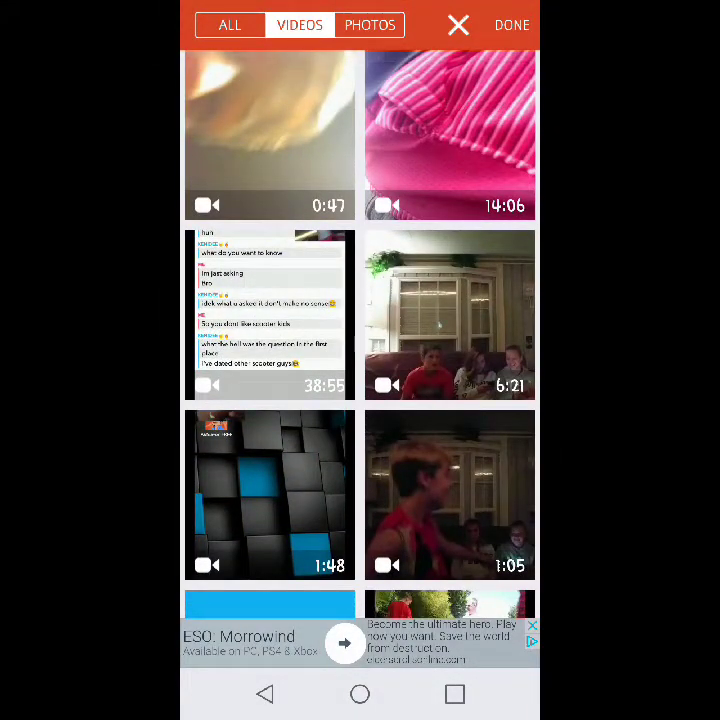
click(370, 25)
click(299, 25)
click(458, 25)
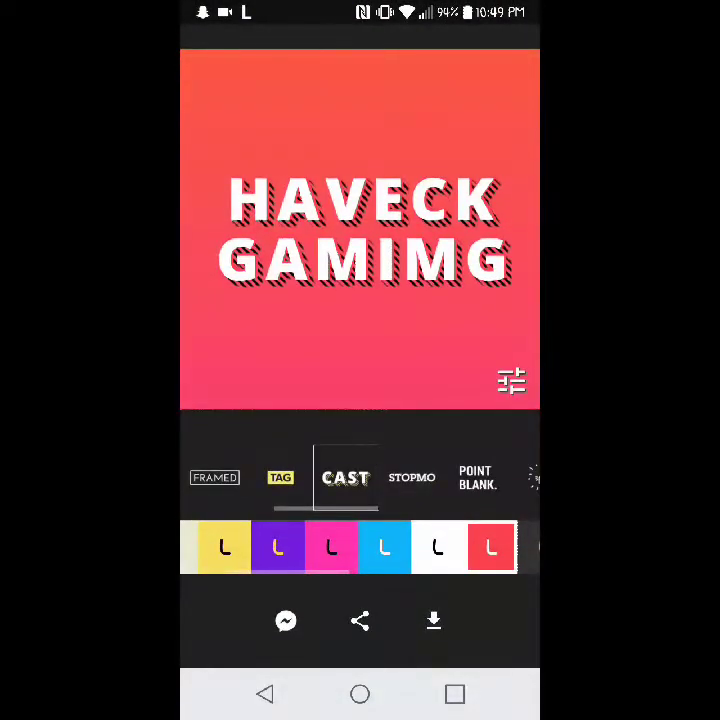
Step: Save the title animation as a 512p MP4 video and switch to Videoshop's picker
click(433, 620)
click(408, 560)
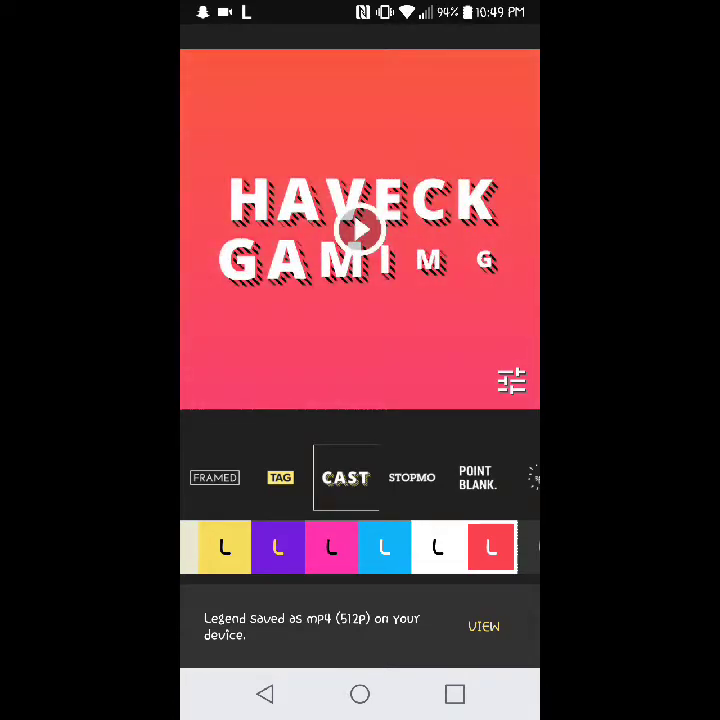
click(455, 693)
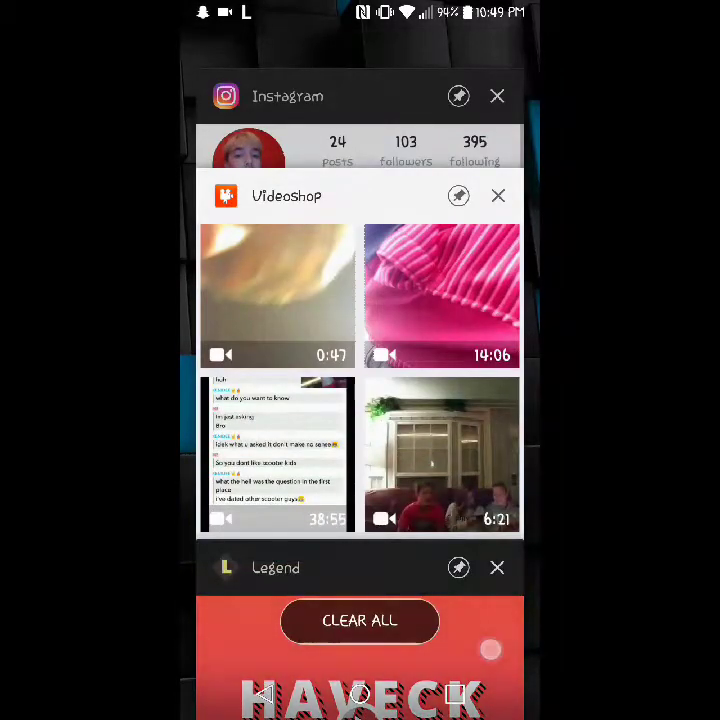
click(300, 568)
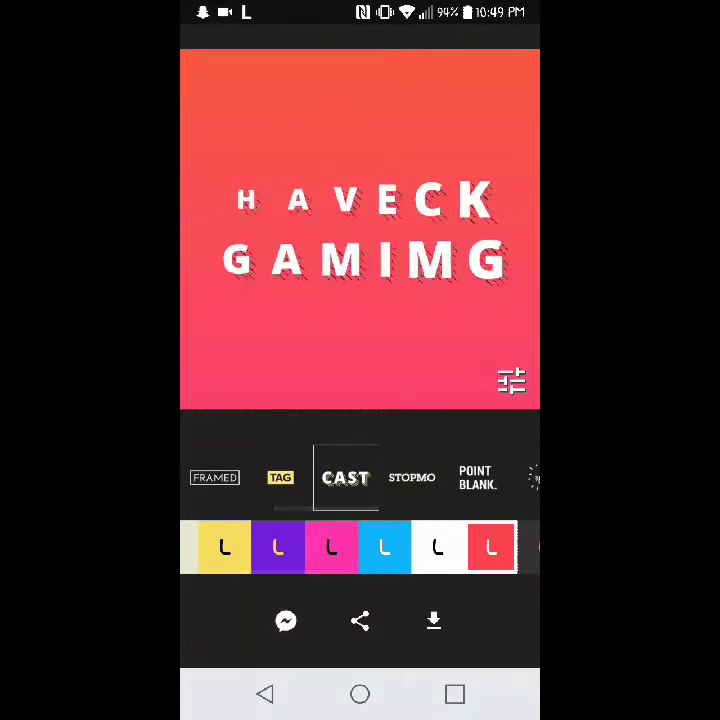
click(455, 693)
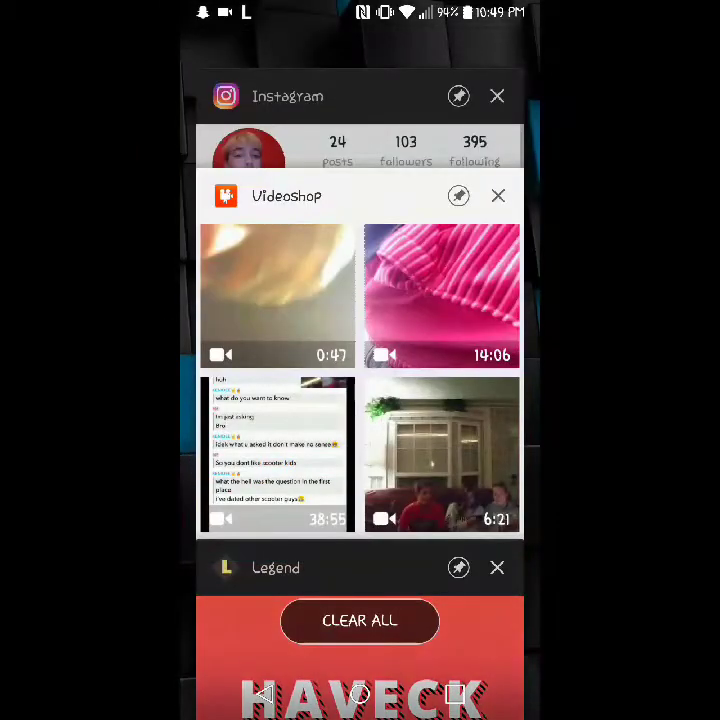
click(286, 196)
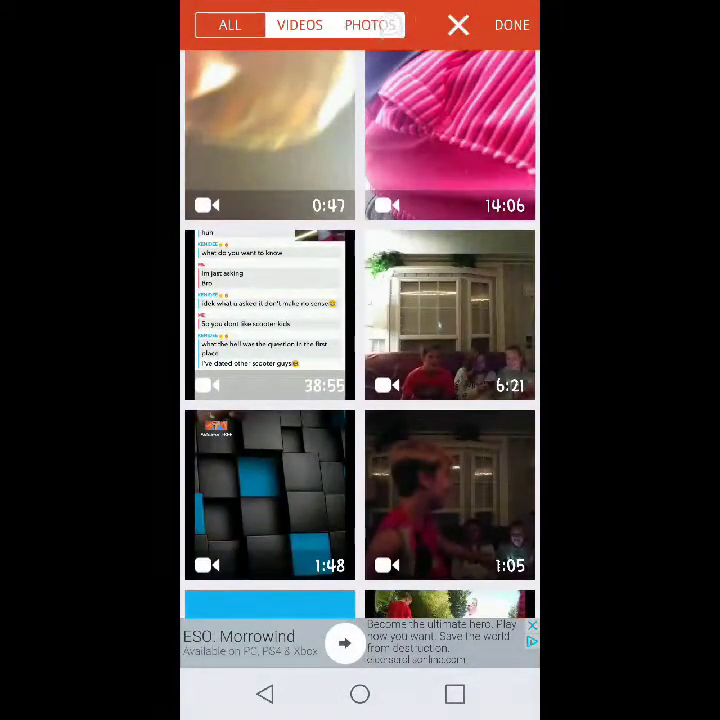
Step: Add the new 0:06 HAVECK GAMIMG title video to the end of the project
click(300, 25)
click(230, 25)
click(300, 25)
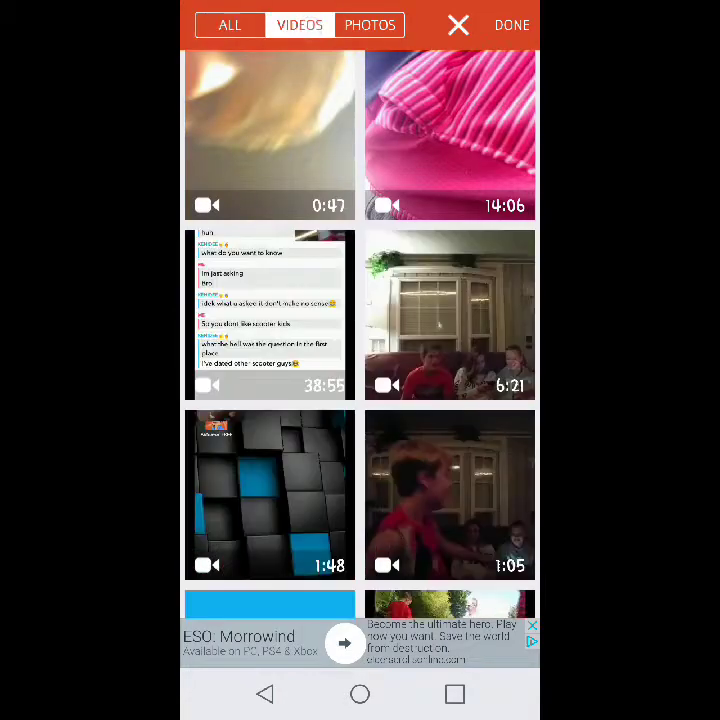
click(230, 25)
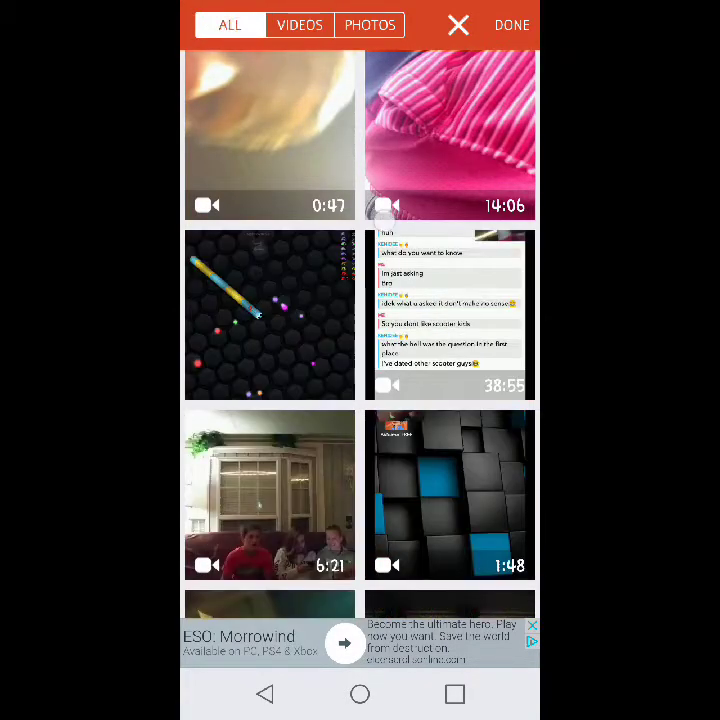
click(456, 21)
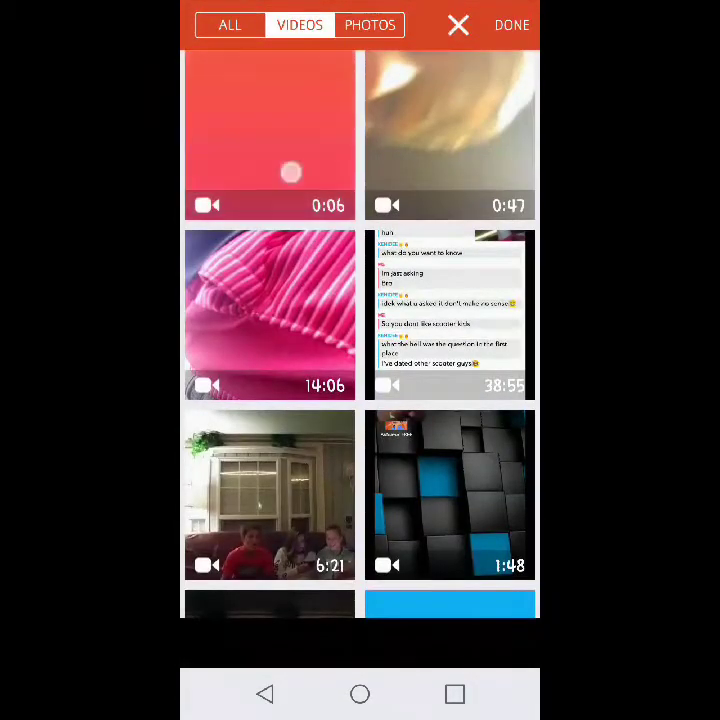
click(290, 172)
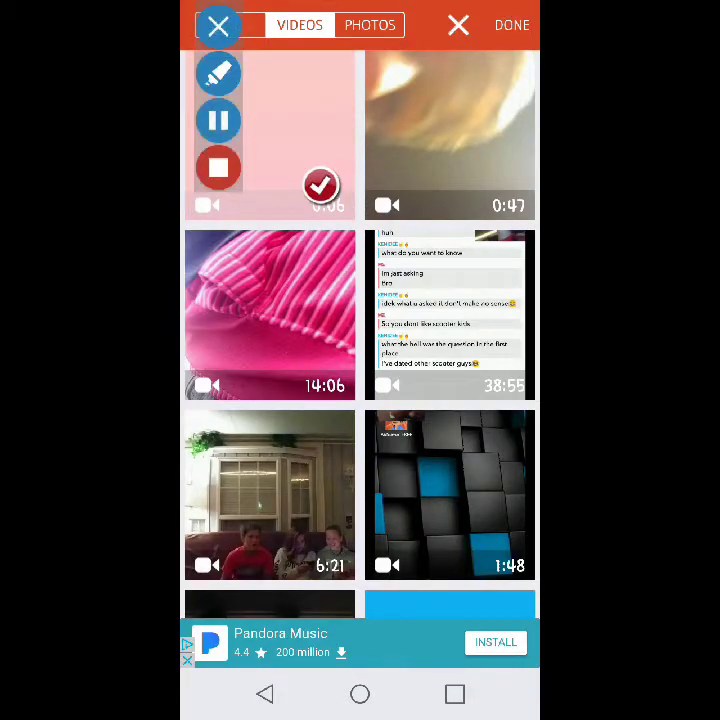
drag(233, 35, 226, 32)
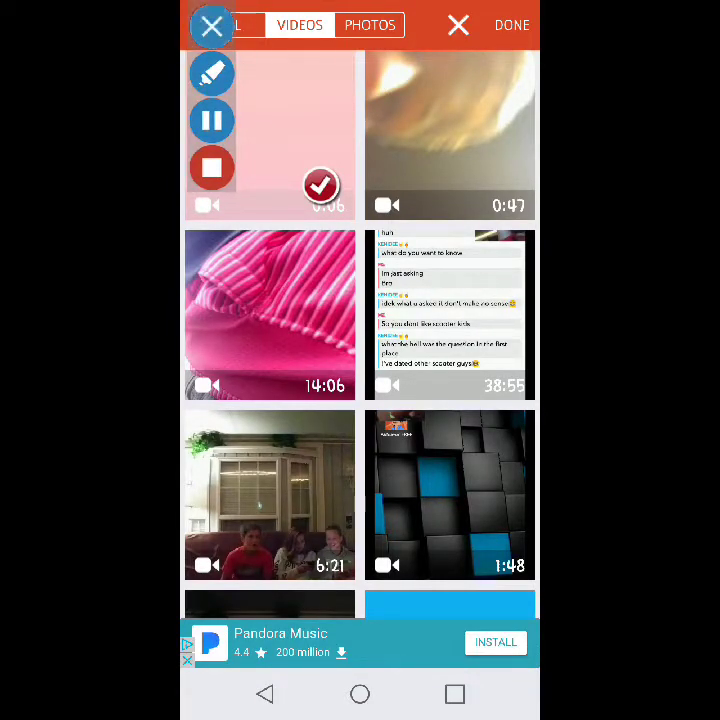
click(211, 26)
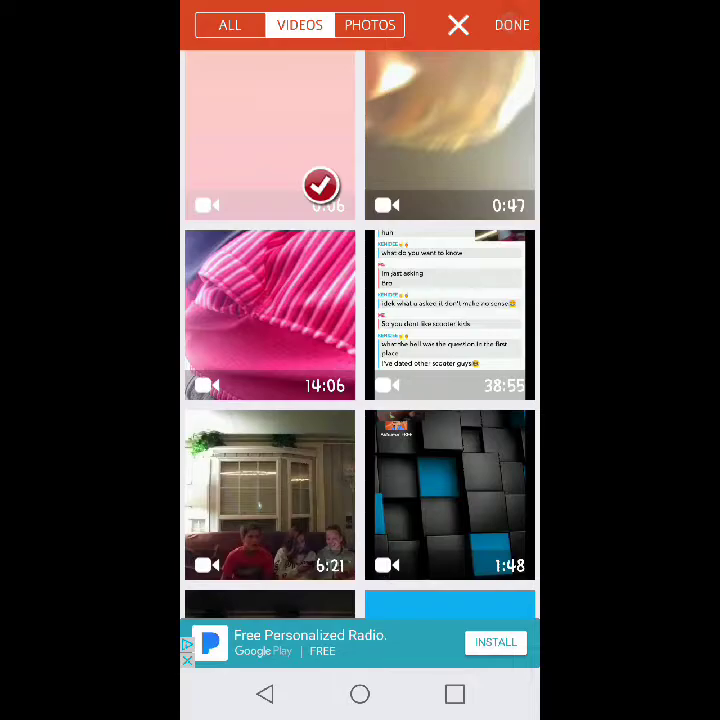
click(512, 25)
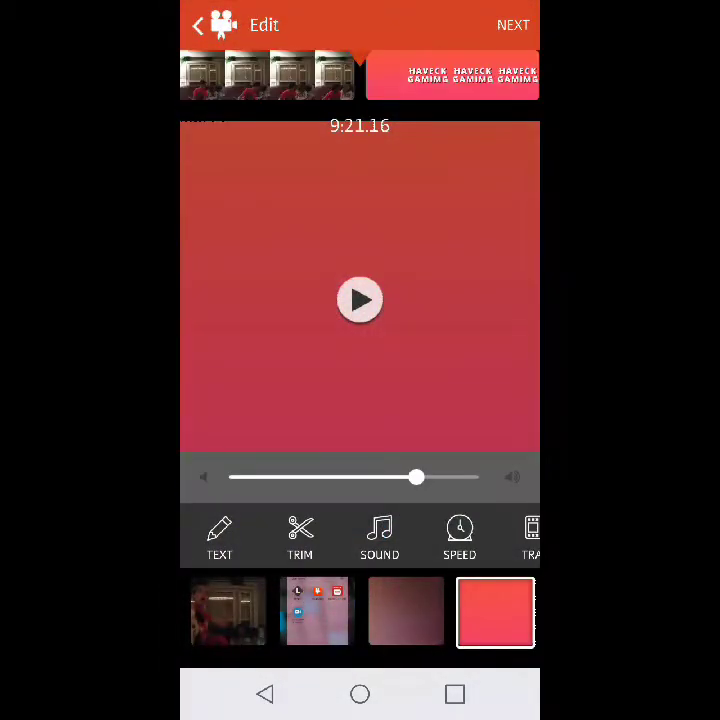
Step: Move the playhead to the title clip and browse the device's song list
drag(440, 114, 488, 114)
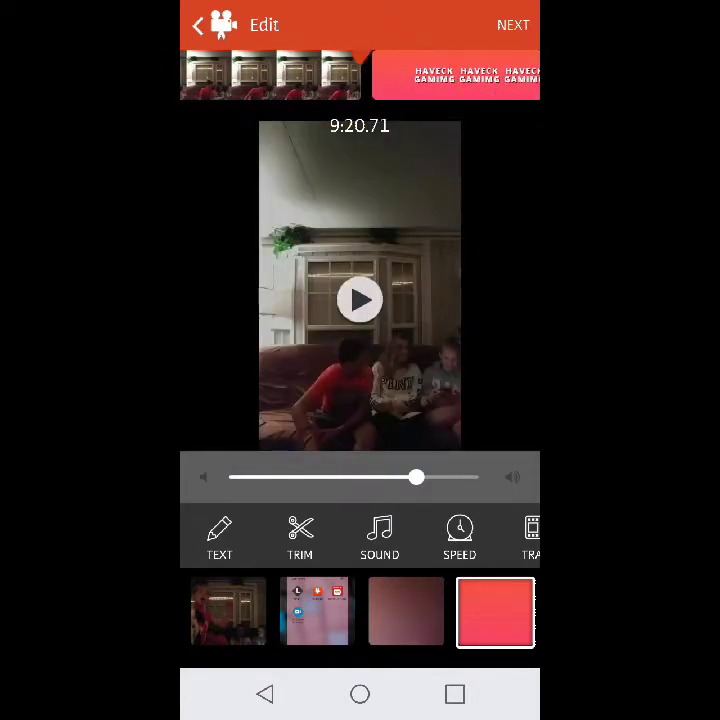
click(383, 537)
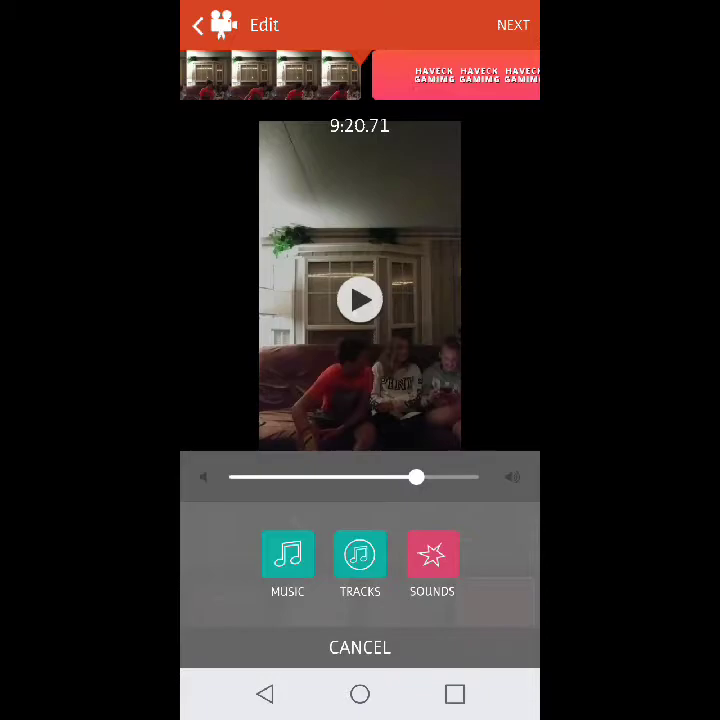
click(288, 555)
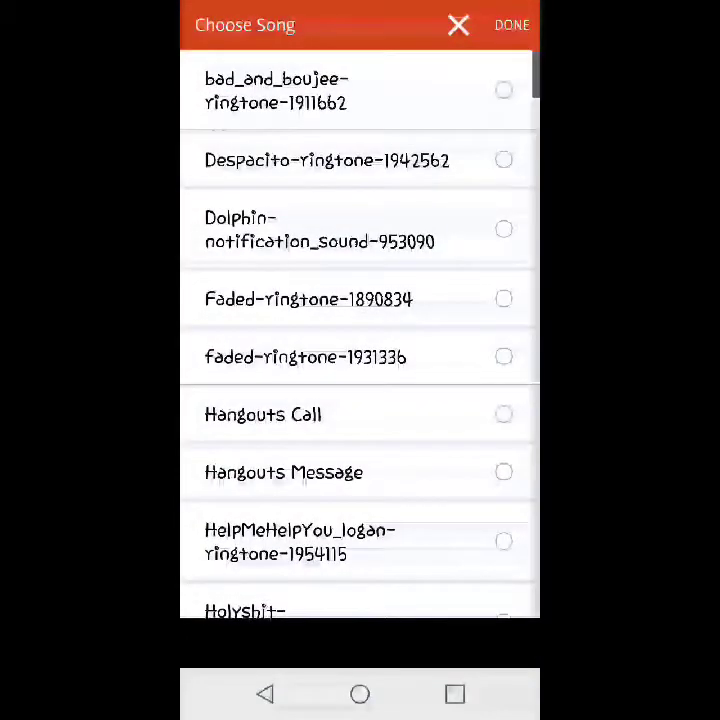
scroll(305, 480, down, 1)
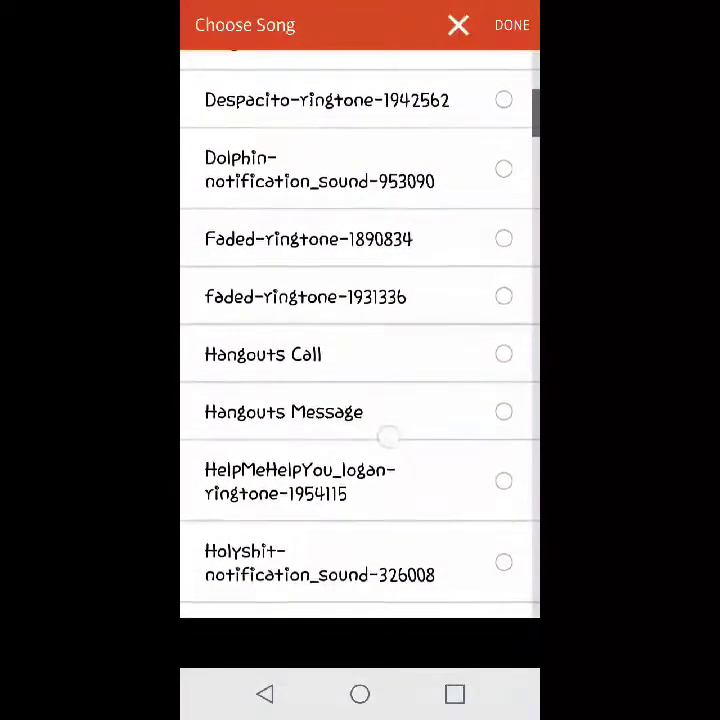
scroll(360, 330, up, 1)
scroll(360, 330, down, 2)
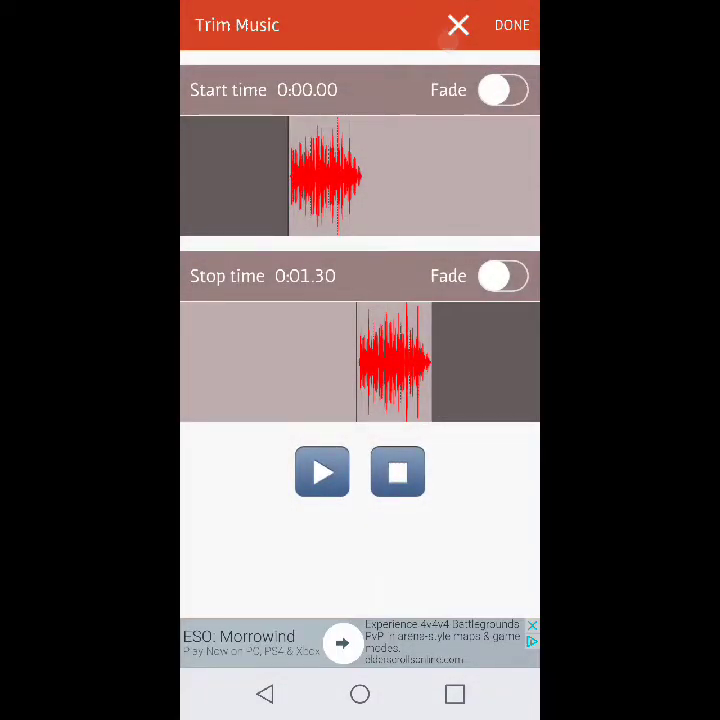
click(450, 38)
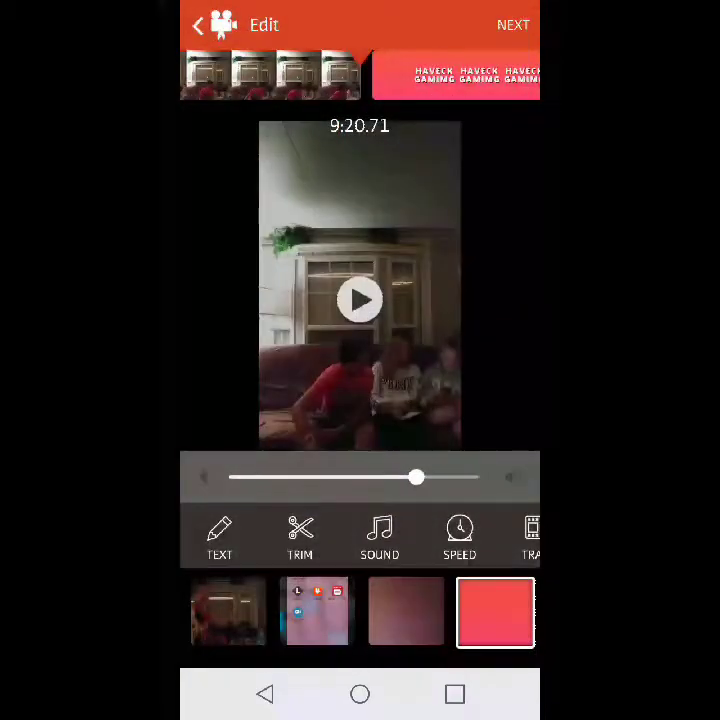
Step: Add Despacito-ringtone-1942562 as music from 0:00 to 0:20.82 with fades at both ends
click(379, 540)
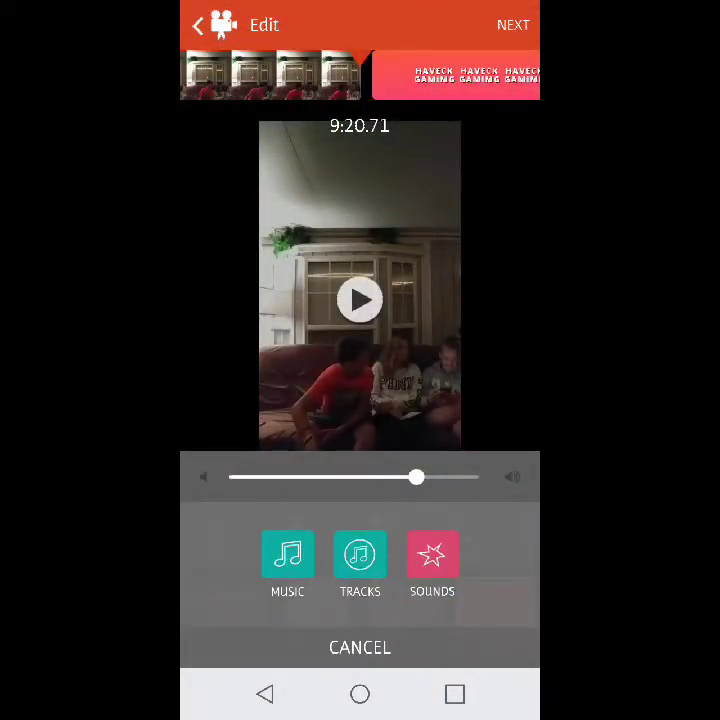
click(287, 555)
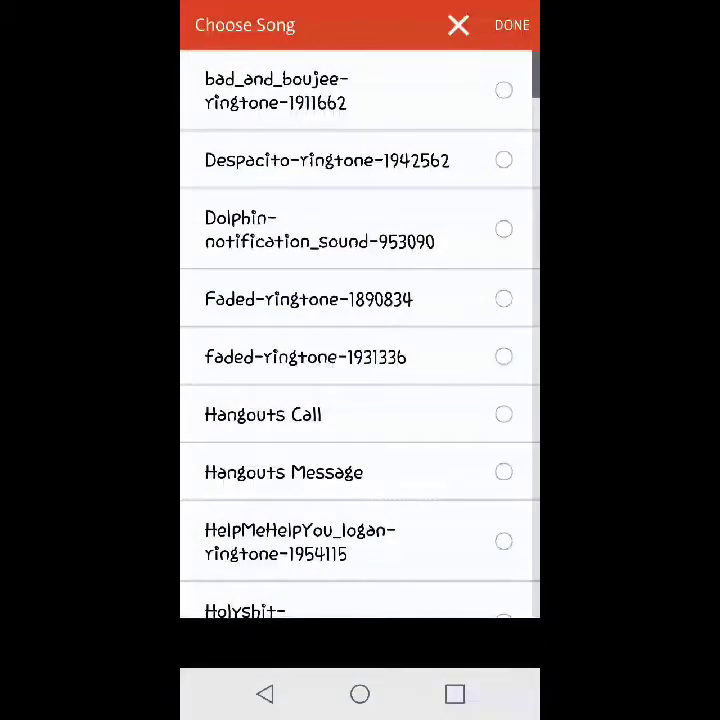
click(503, 160)
click(510, 25)
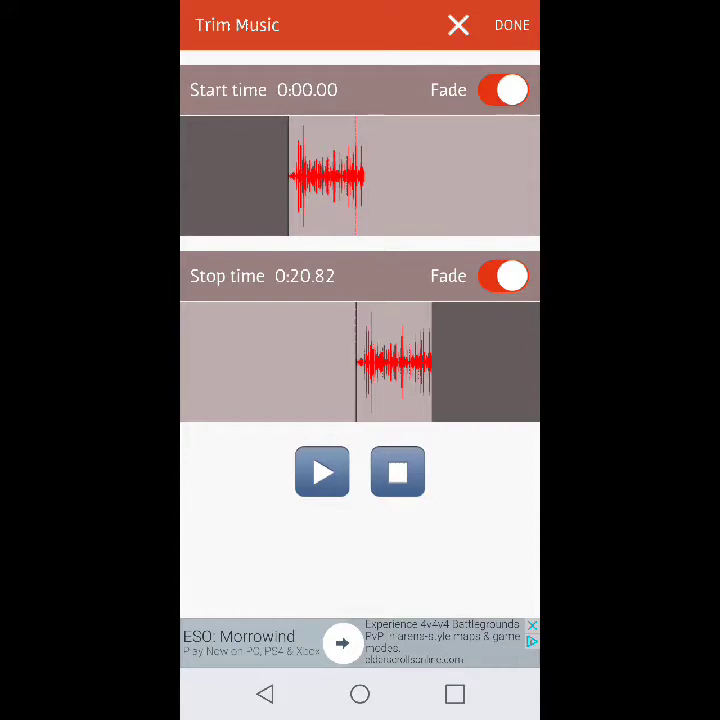
click(508, 30)
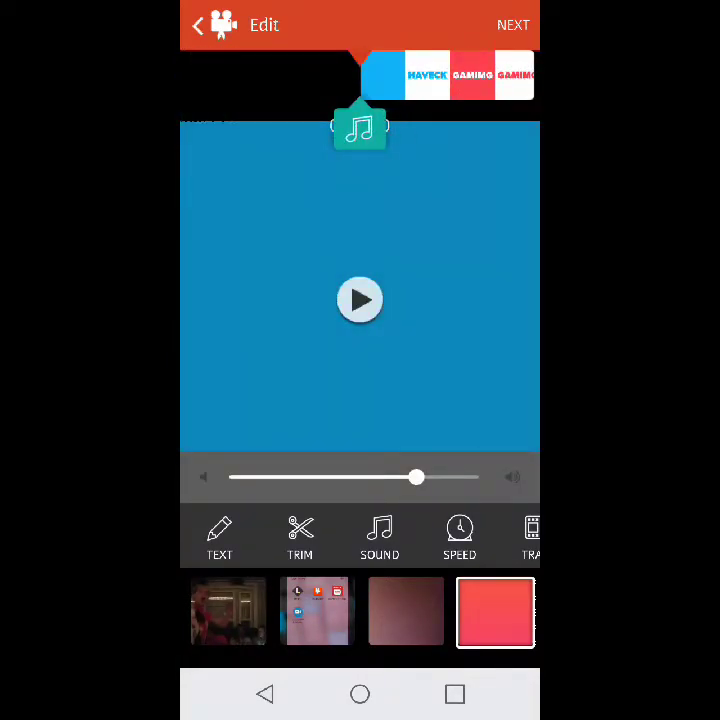
Step: Play back the Untitled 3 project preview before returning to the project list
click(360, 300)
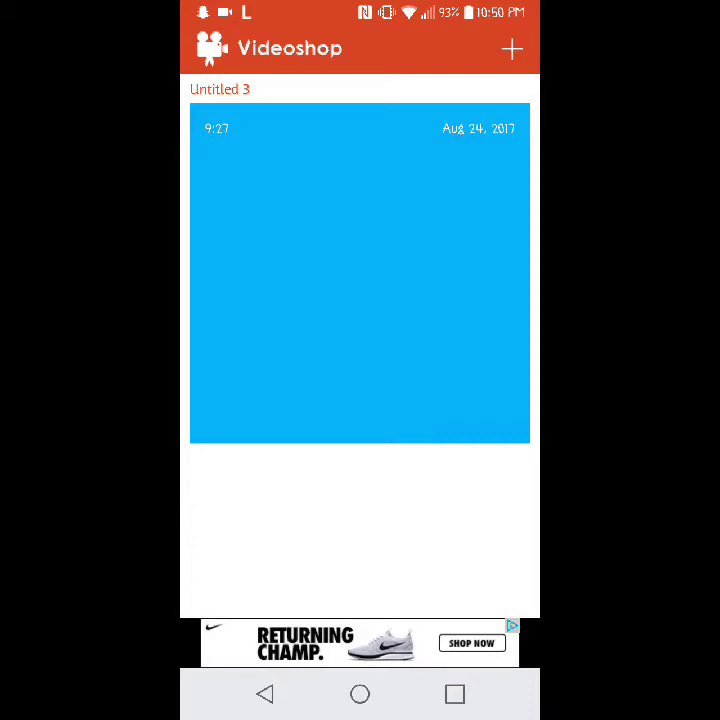
Step: Check the Snapchat message notification in the shade, dismiss the shade, and close the Edit stuff folder
drag(405, 10, 400, 400)
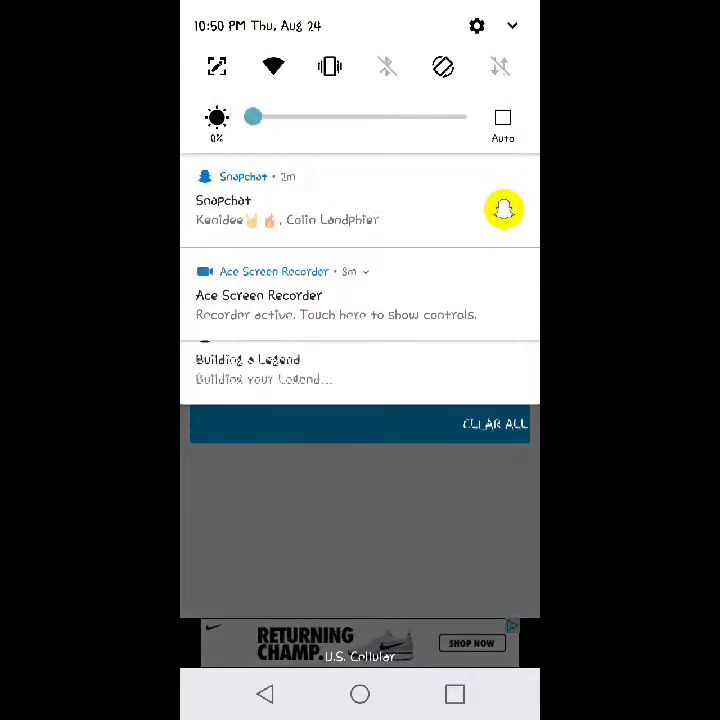
click(300, 205)
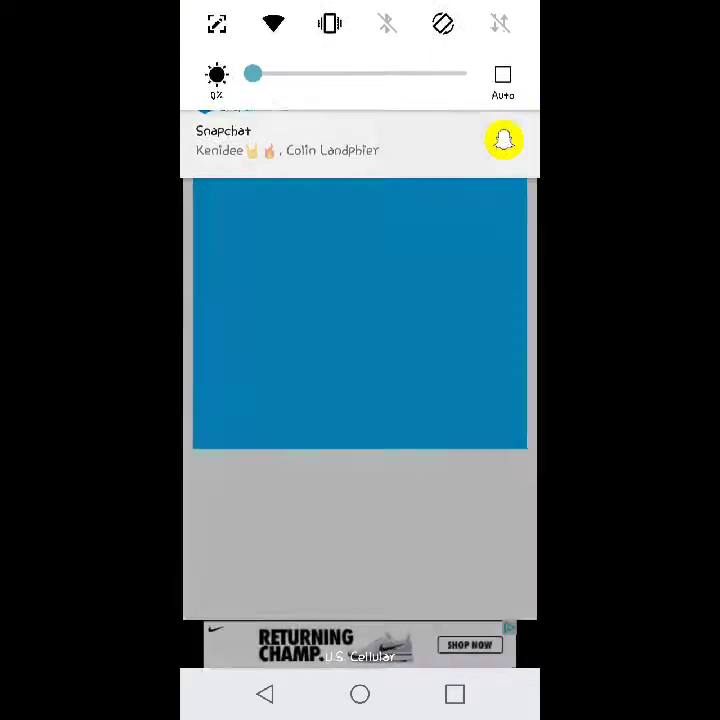
drag(360, 10, 360, 400)
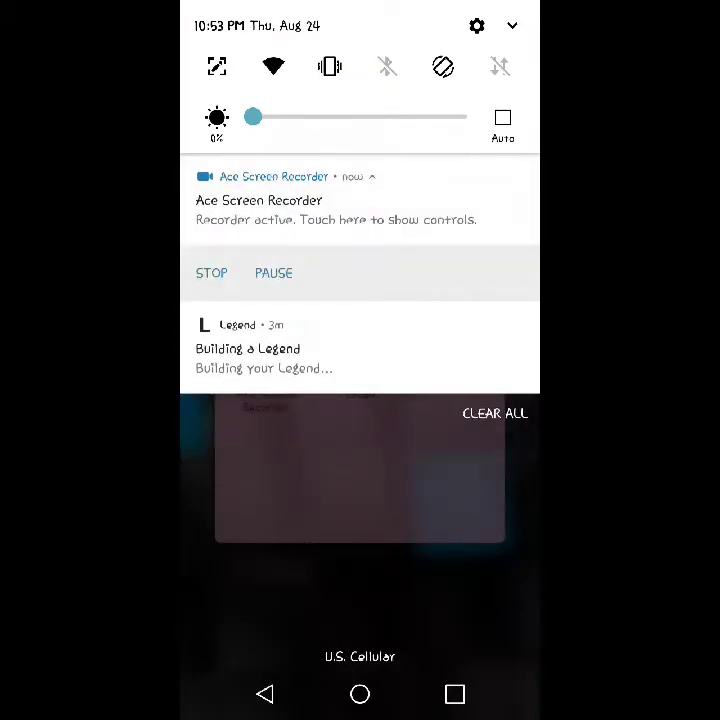
drag(360, 620, 393, 261)
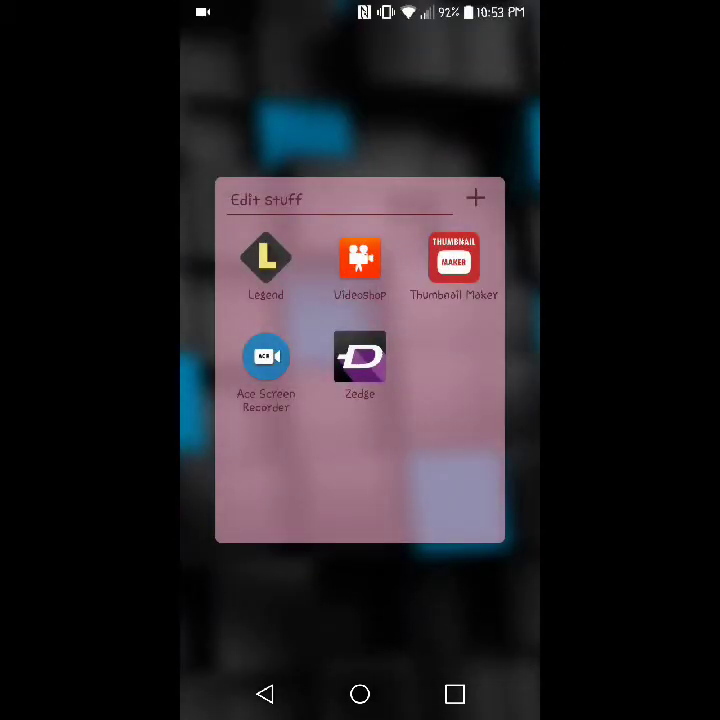
click(422, 553)
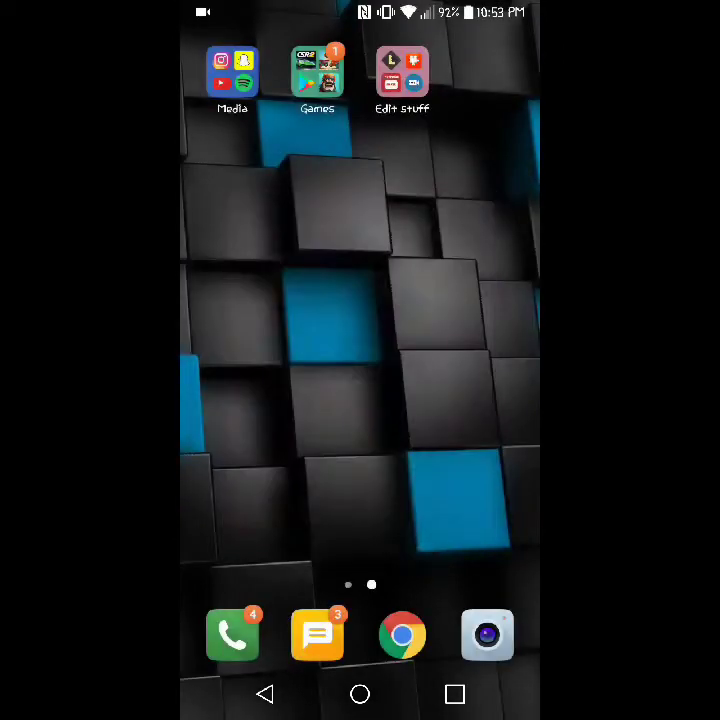
Step: Launch Instagram from the Media folder
click(317, 72)
click(232, 72)
click(232, 72)
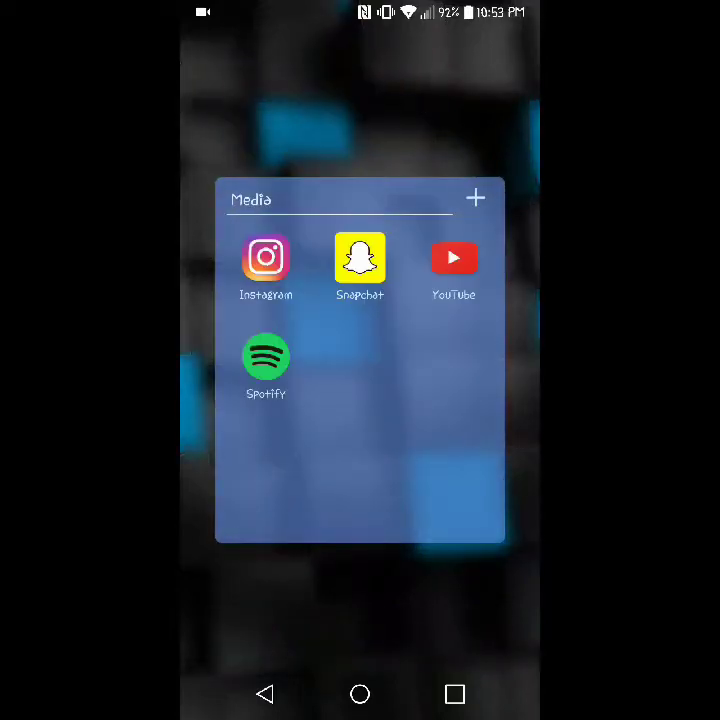
click(266, 258)
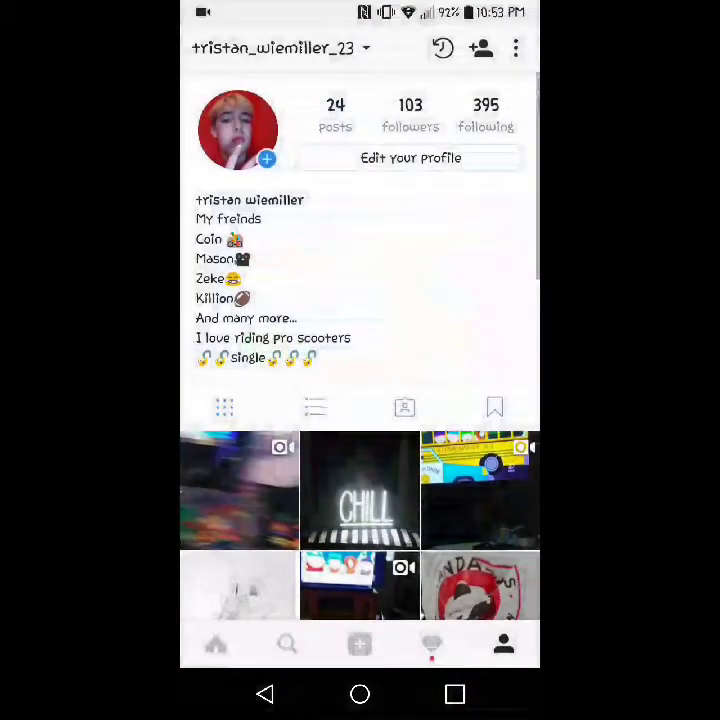
Step: From the Instagram home feed, open the group Direct chat and view a member's profile
click(216, 645)
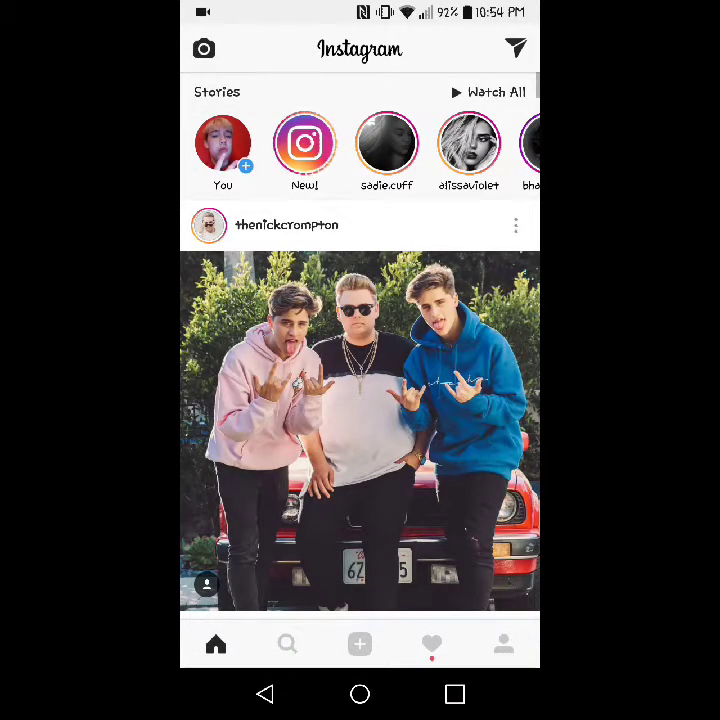
click(515, 48)
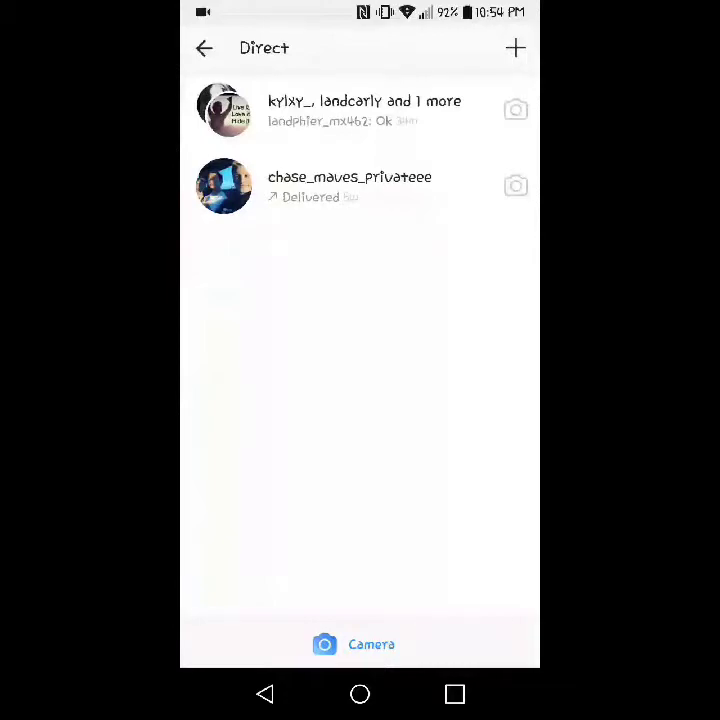
click(360, 110)
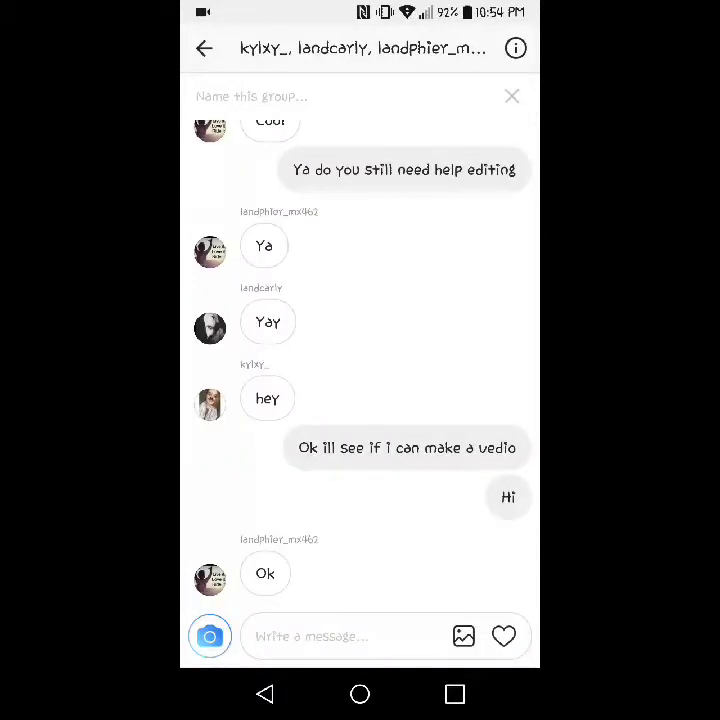
click(210, 578)
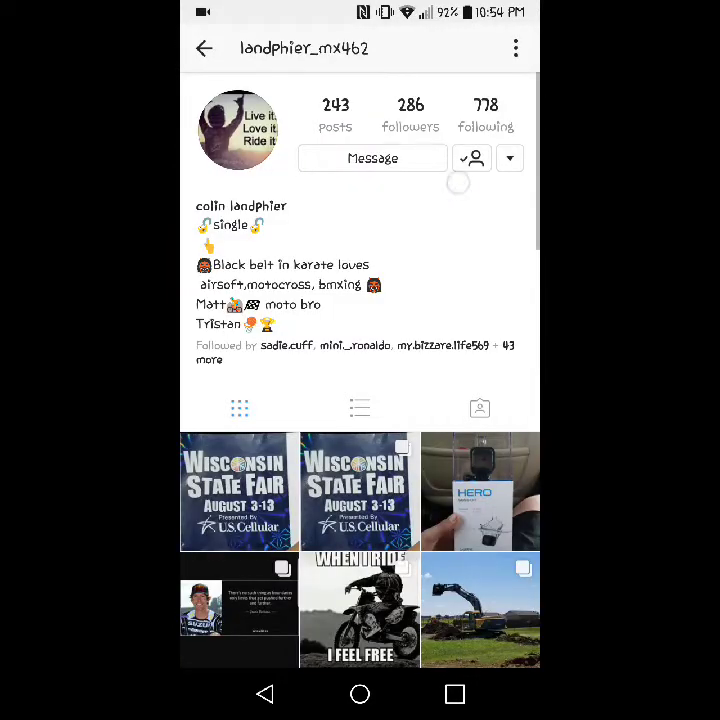
Step: Refresh the member's profile and scroll through their photo grid
drag(457, 183, 456, 129)
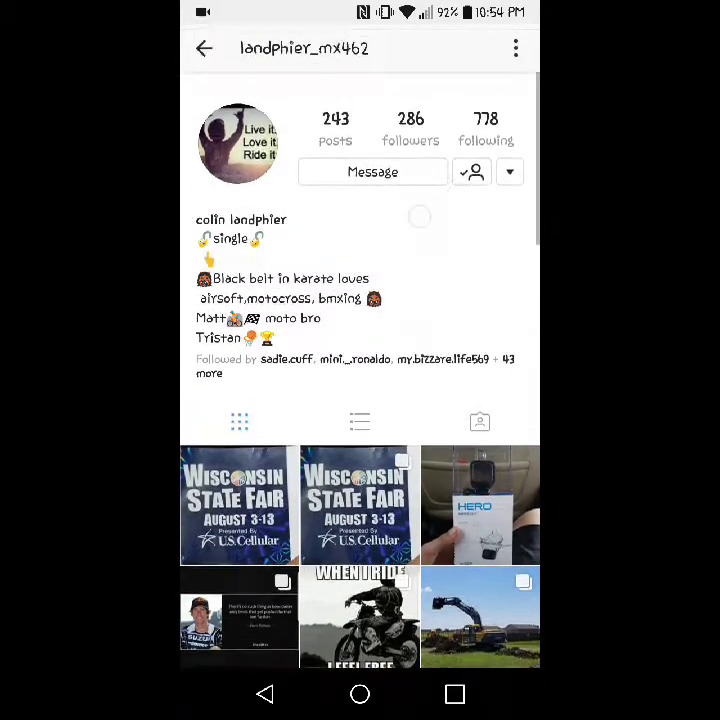
drag(457, 129, 402, 257)
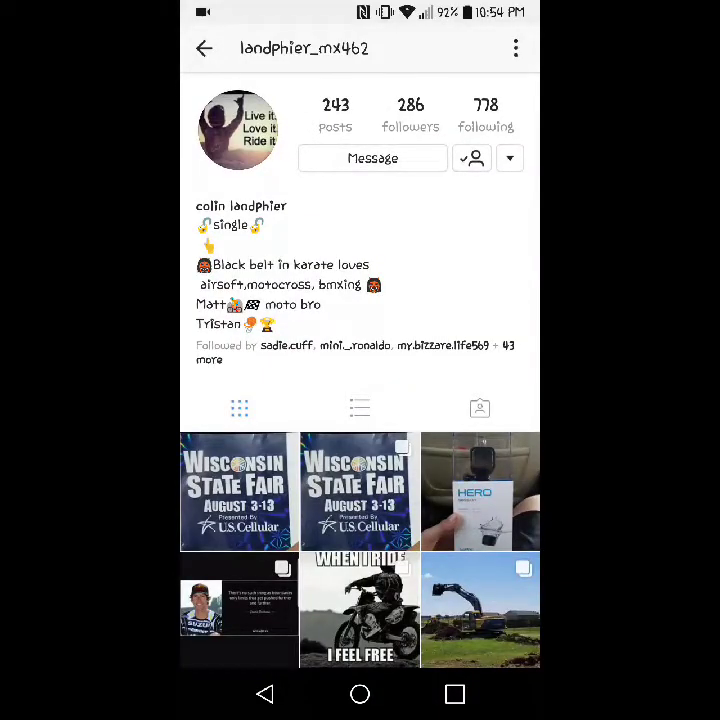
mouse_move(304, 32)
mouse_down()
mouse_move(334, 121)
mouse_move(334, 20)
mouse_up()
drag(376, 90, 312, 101)
drag(380, 180, 380, 260)
scroll(360, 400, down, 1)
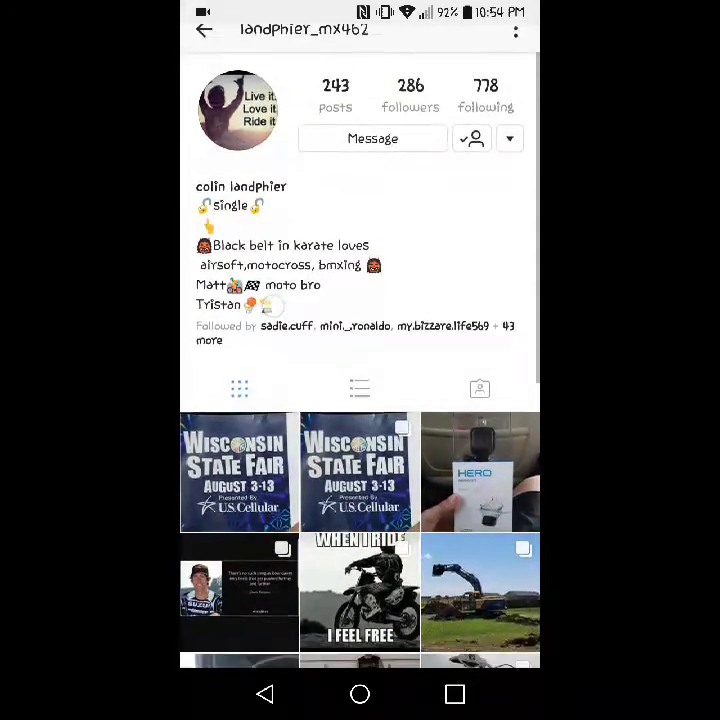
scroll(360, 400, up, 1)
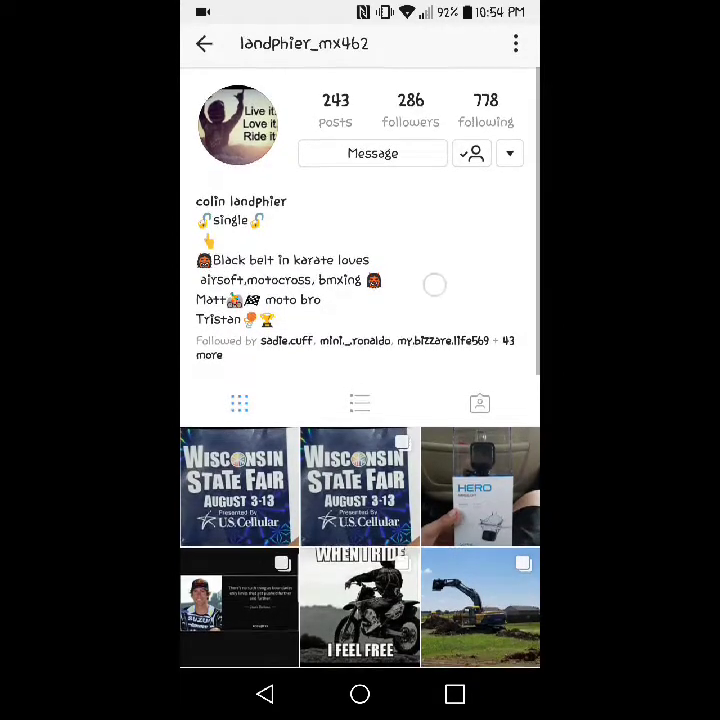
scroll(360, 400, down, 3)
scroll(360, 400, down, 10)
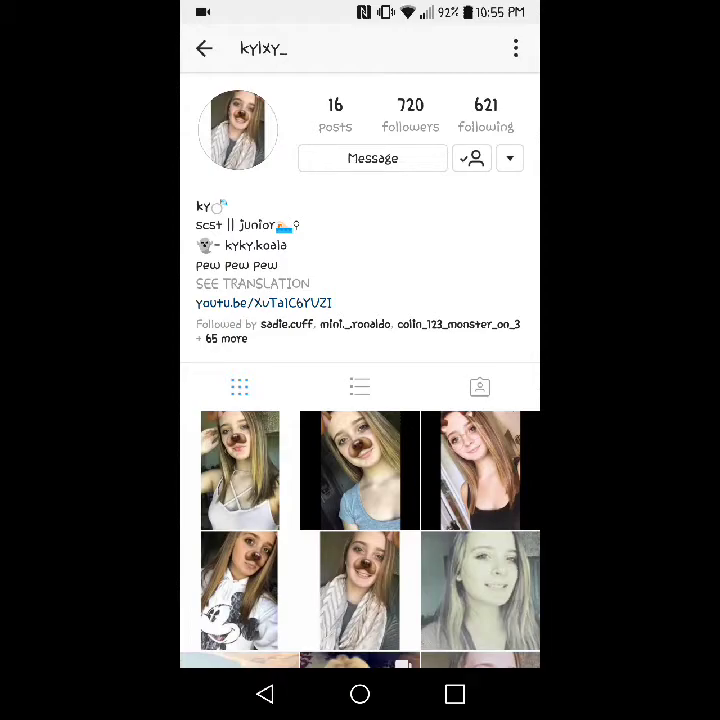
Step: View the photo of the girl by the lake, then return to the group conversation
click(254, 661)
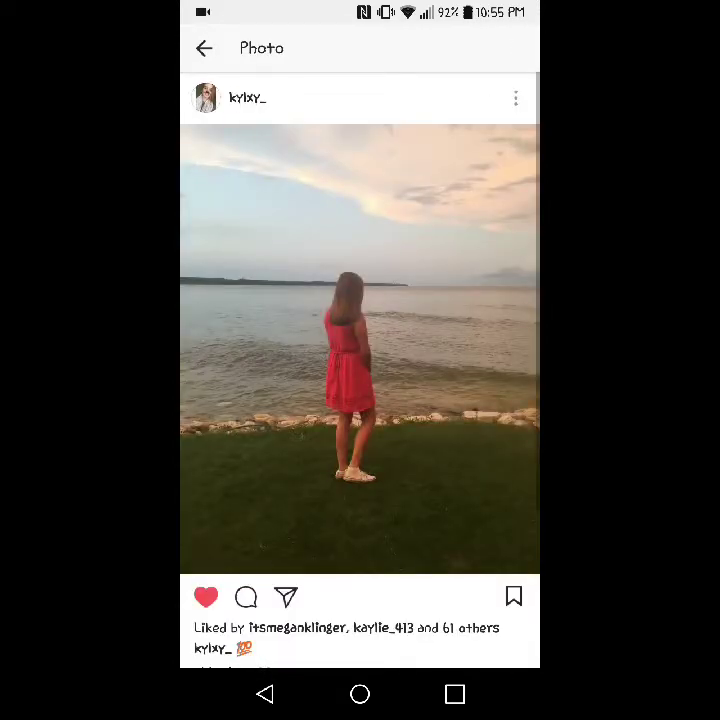
click(265, 694)
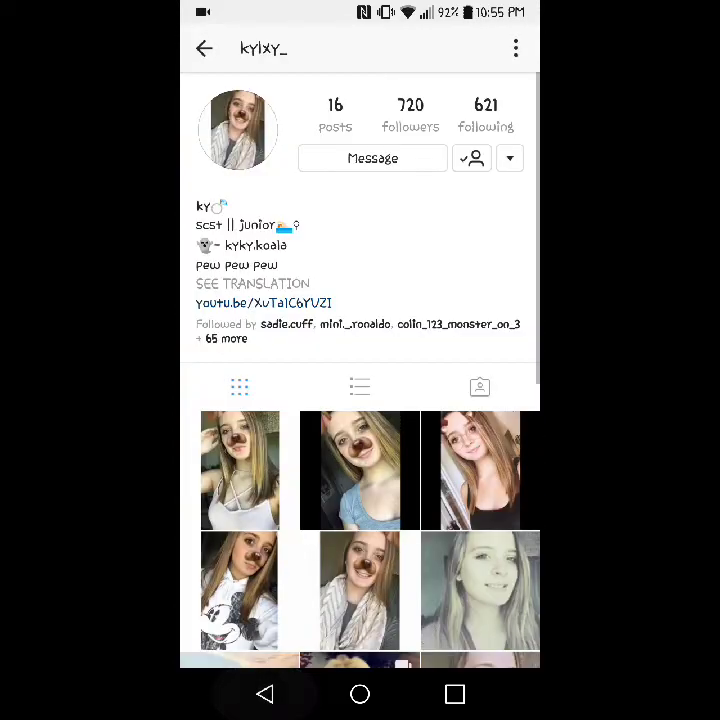
click(265, 694)
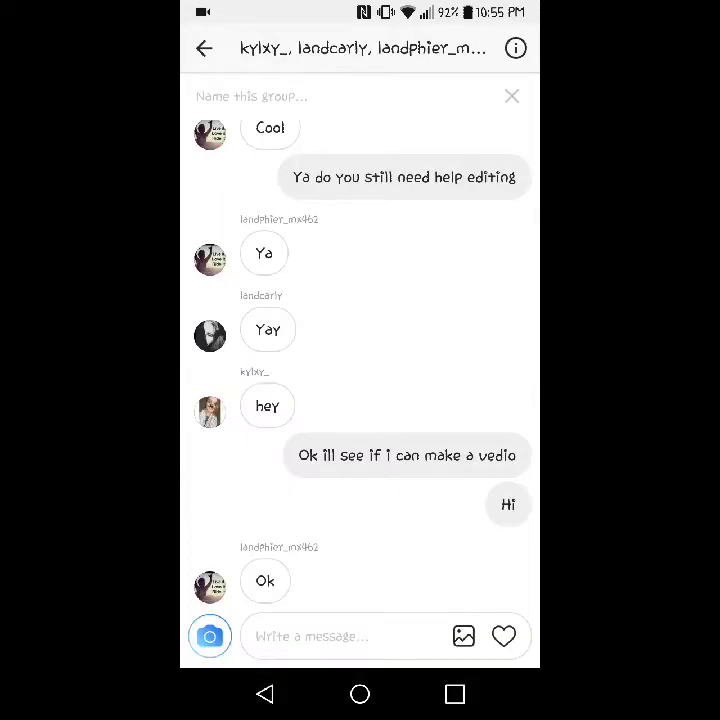
Step: Remove Instagram from recent apps, switch to Videoshop, then open the home screen's Edit stuff folder
click(455, 694)
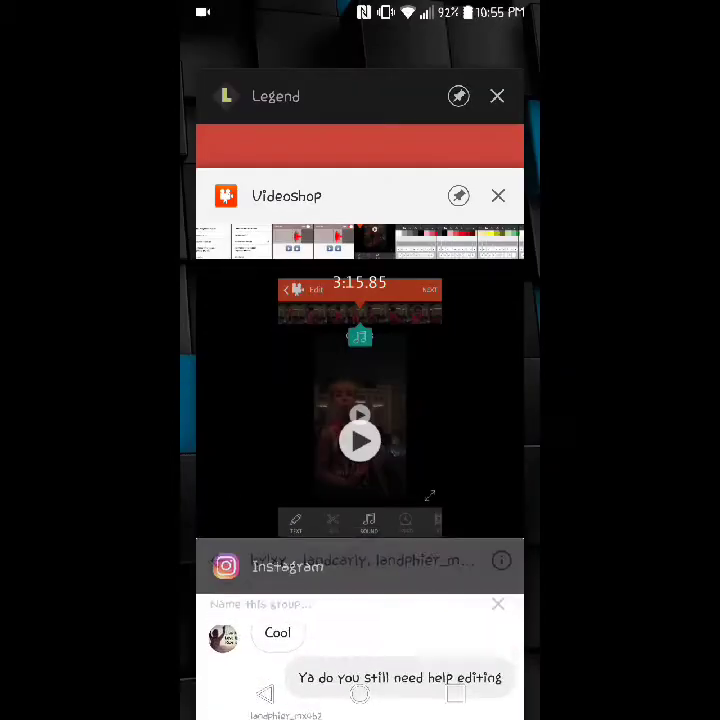
drag(360, 640, 680, 640)
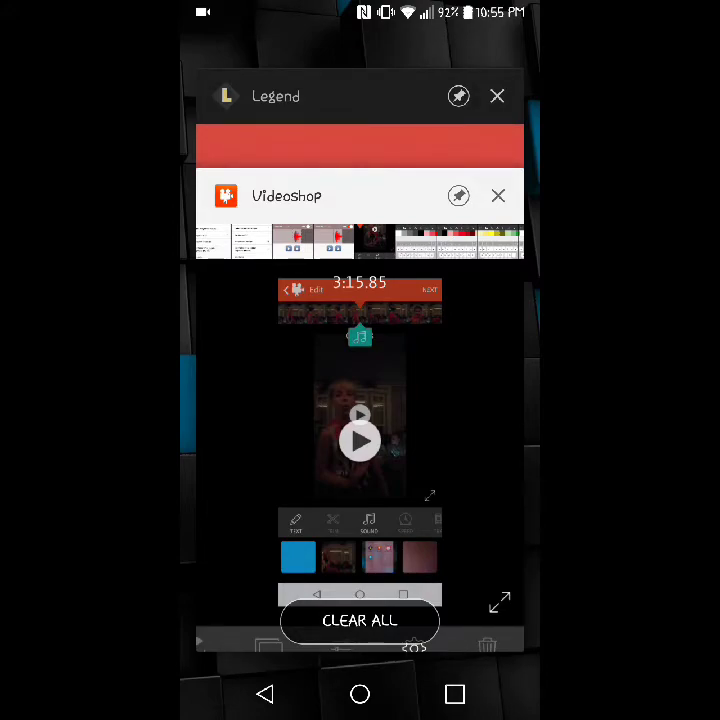
click(416, 386)
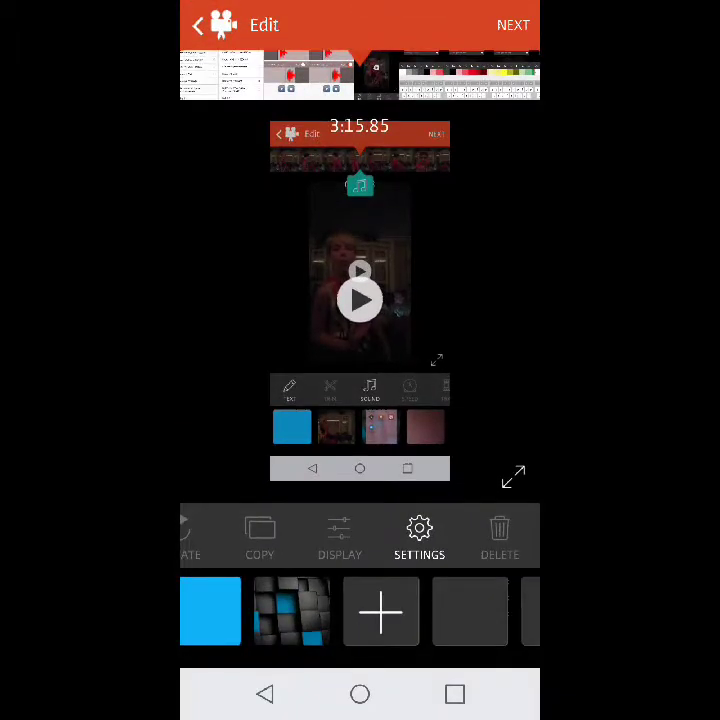
click(360, 694)
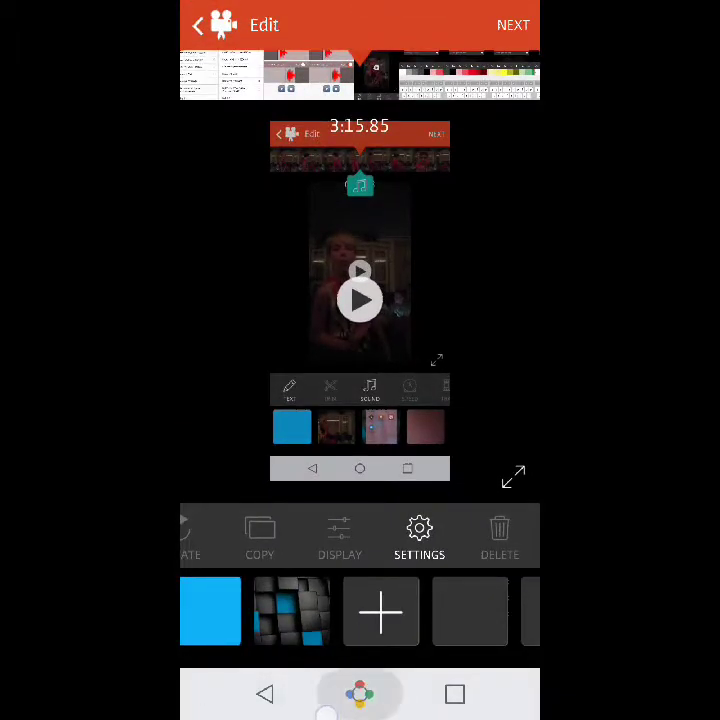
click(329, 70)
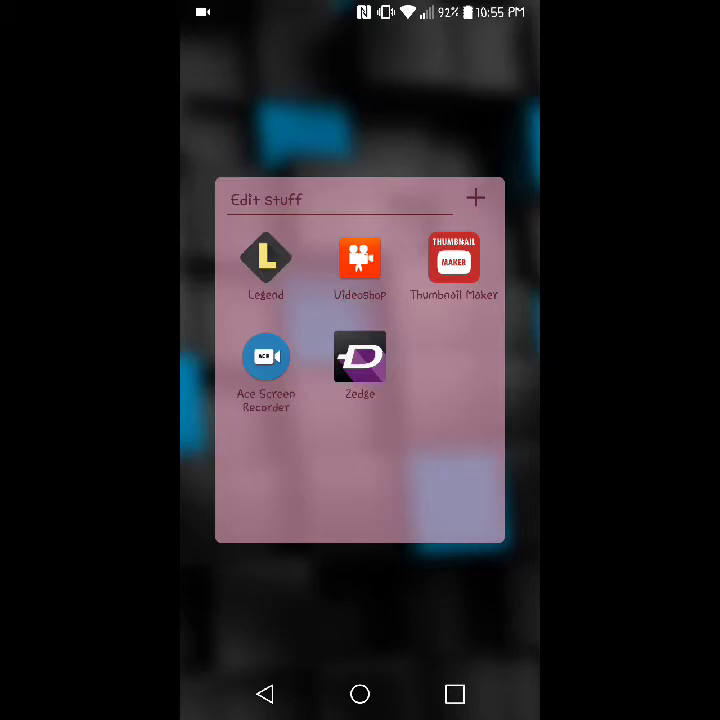
Step: Close the Edit stuff folder and pull down the notification shade
click(326, 694)
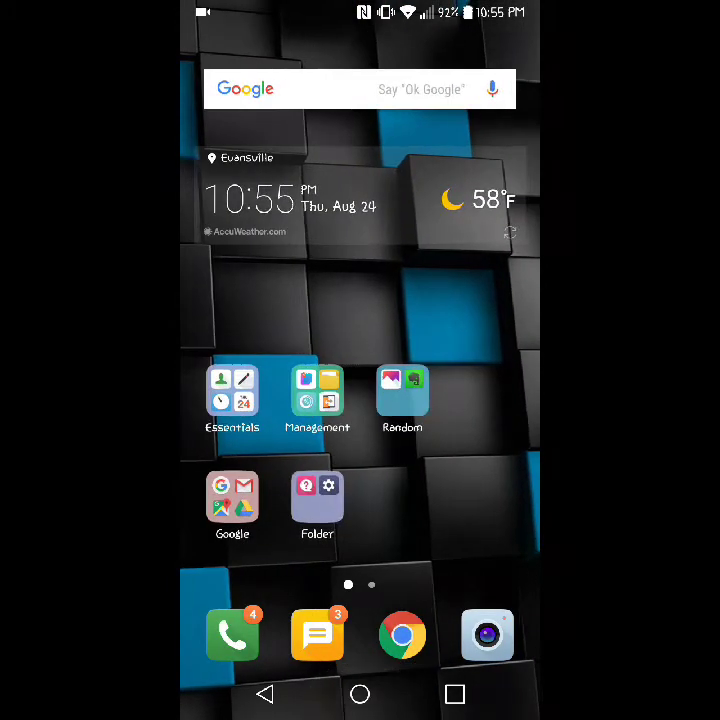
drag(240, 100, 240, 400)
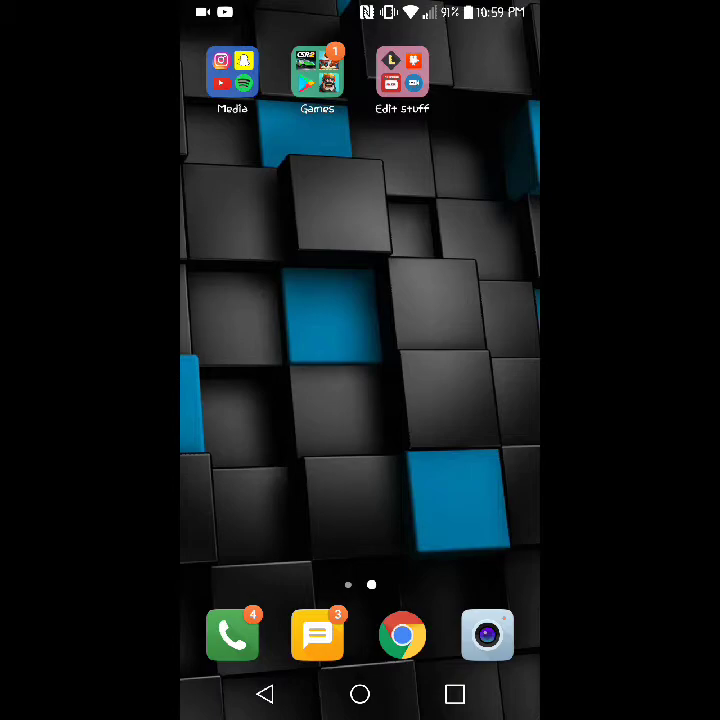
Step: Clear the YouTube notification from the shade, then pull the shade down again
drag(360, 5, 360, 400)
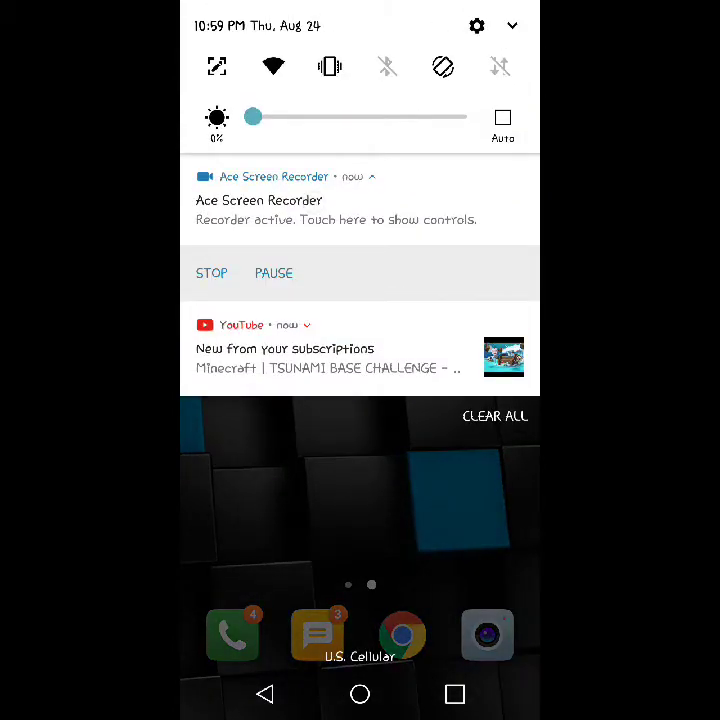
drag(380, 350, 487, 341)
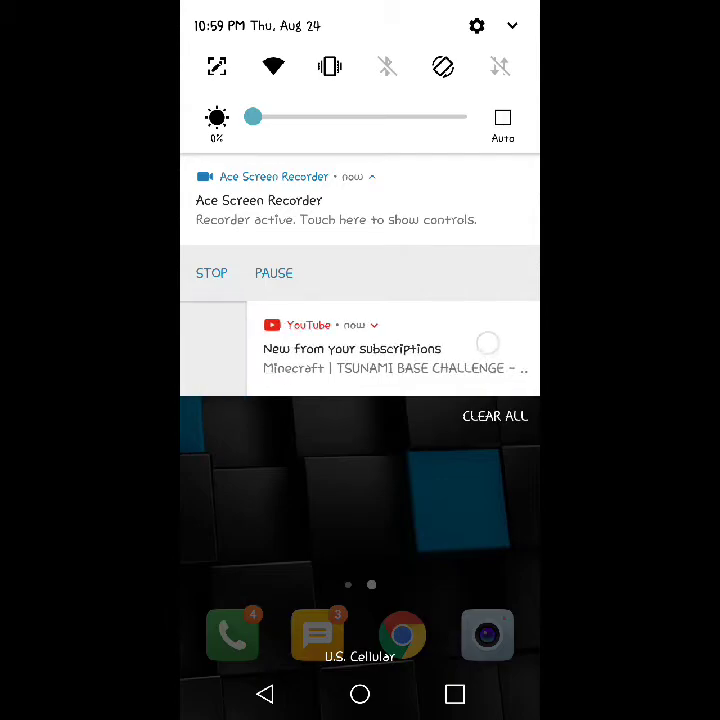
click(431, 357)
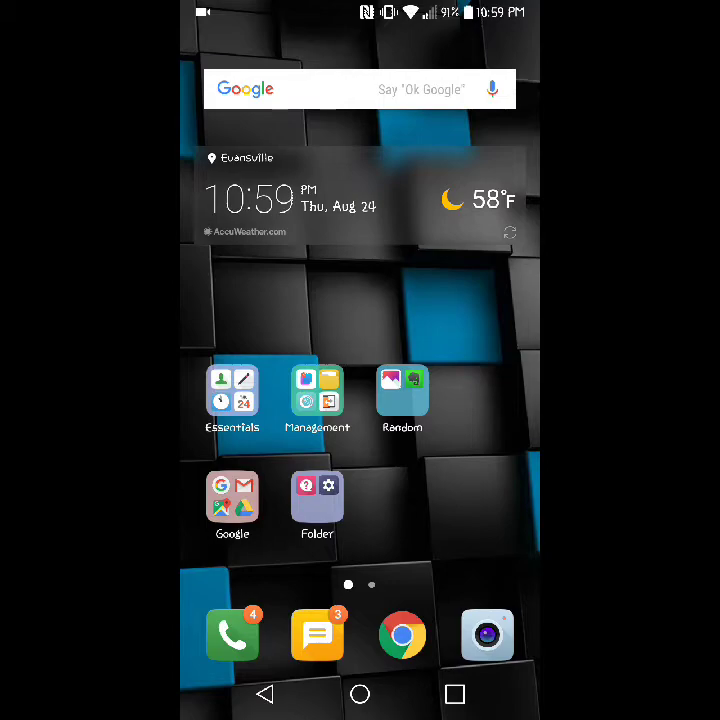
mouse_move(360, 5)
mouse_down()
mouse_move(360, 300)
mouse_move(360, 20)
mouse_up()
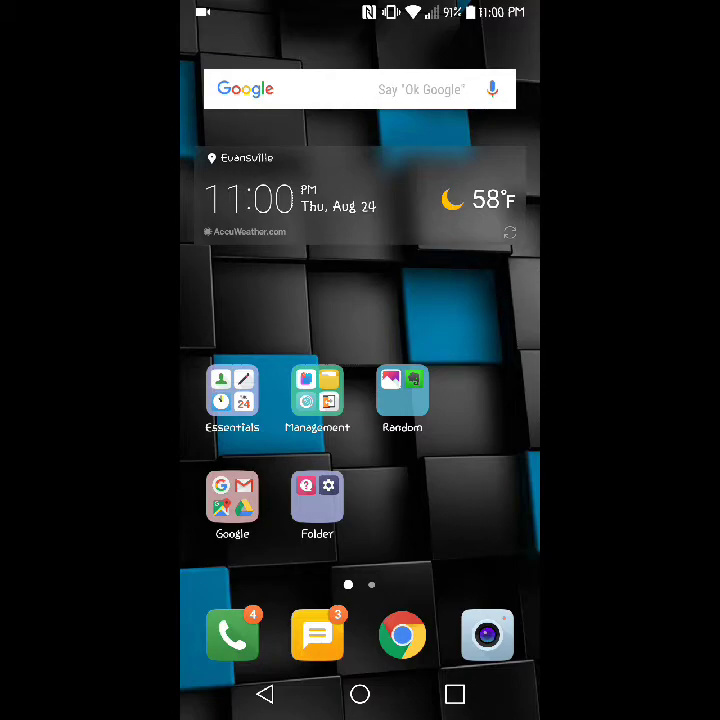
drag(360, 5, 360, 400)
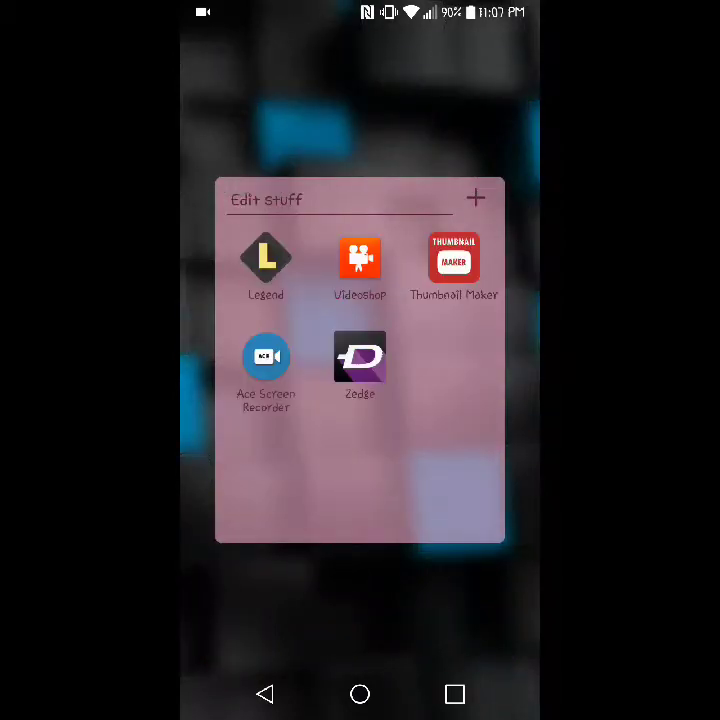
Step: Reopen Videoshop, advance to the Choose Style screen, and bring up the Save to options
click(360, 257)
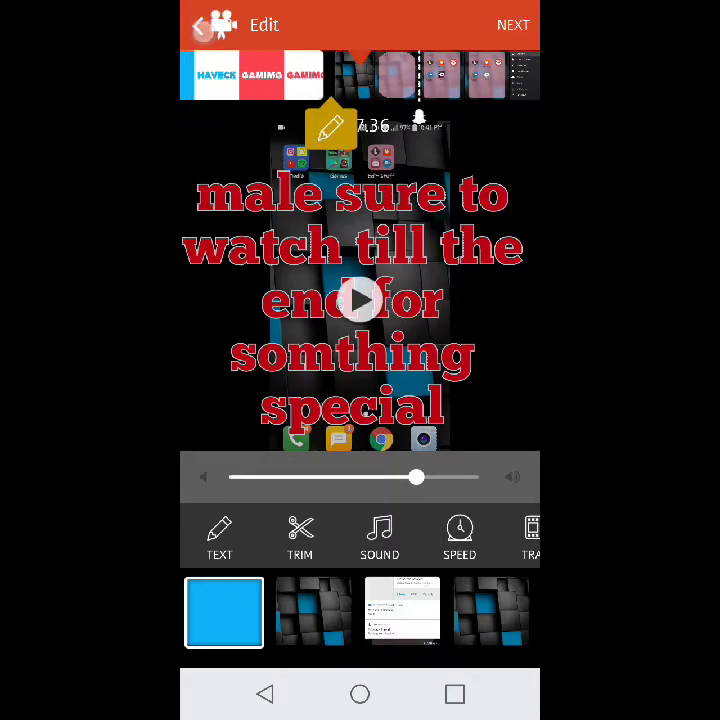
click(513, 25)
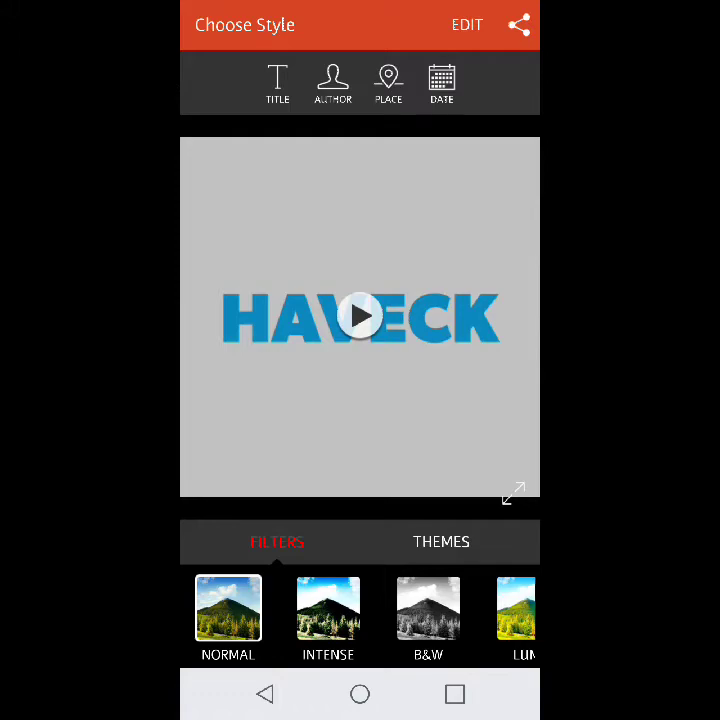
click(519, 25)
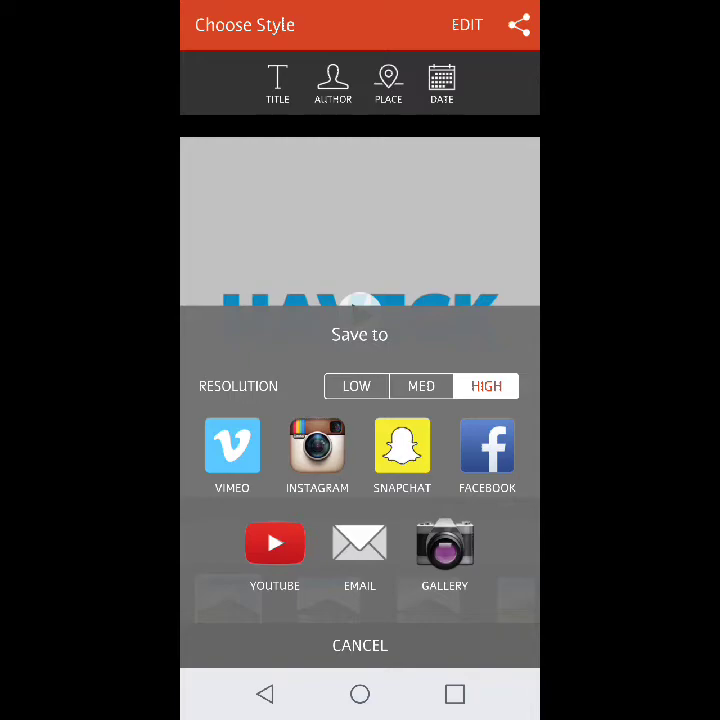
Step: Start saving the high-resolution video to the gallery
click(444, 545)
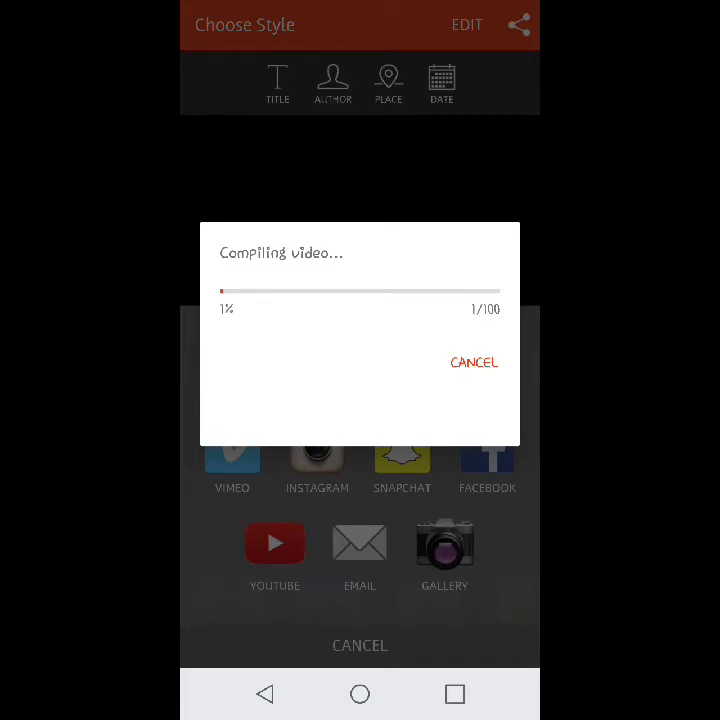
Step: Share a Camera-album video from Gallery to YouTube
click(360, 694)
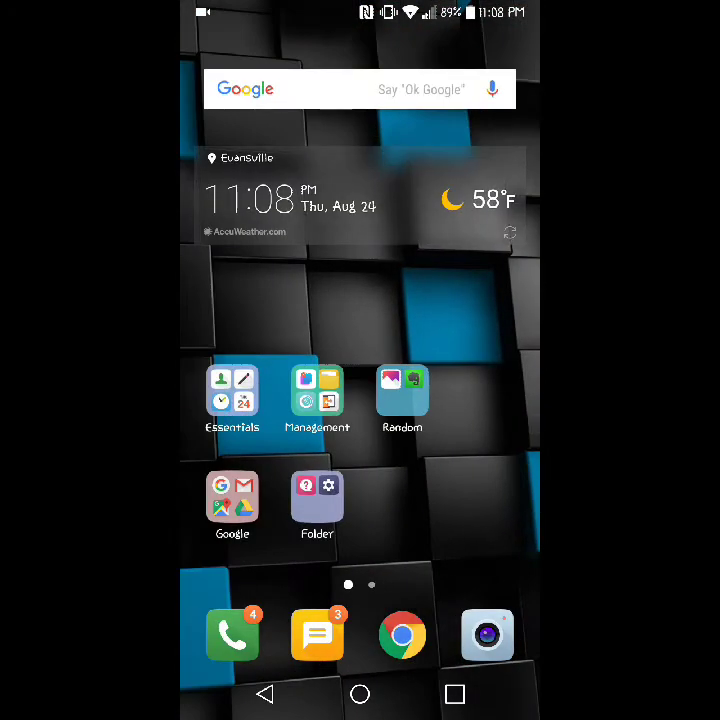
click(402, 398)
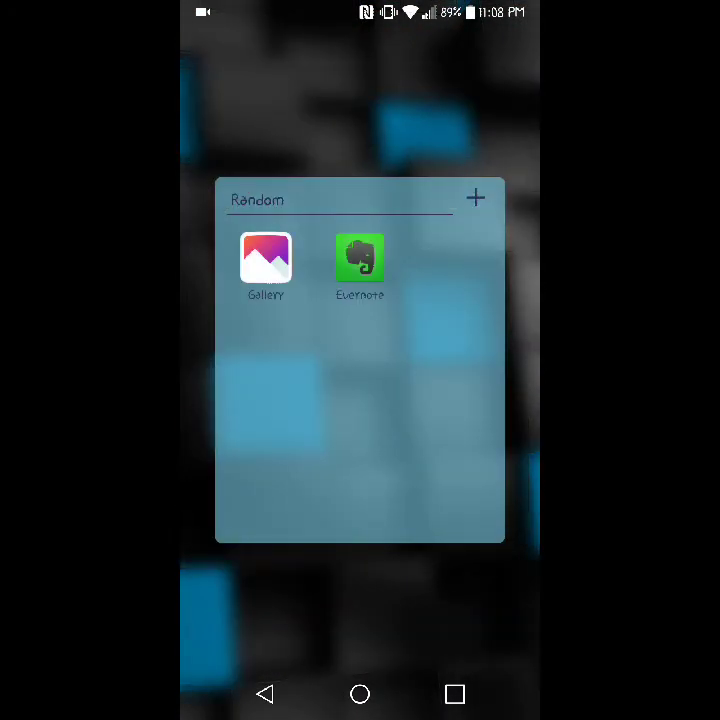
click(265, 254)
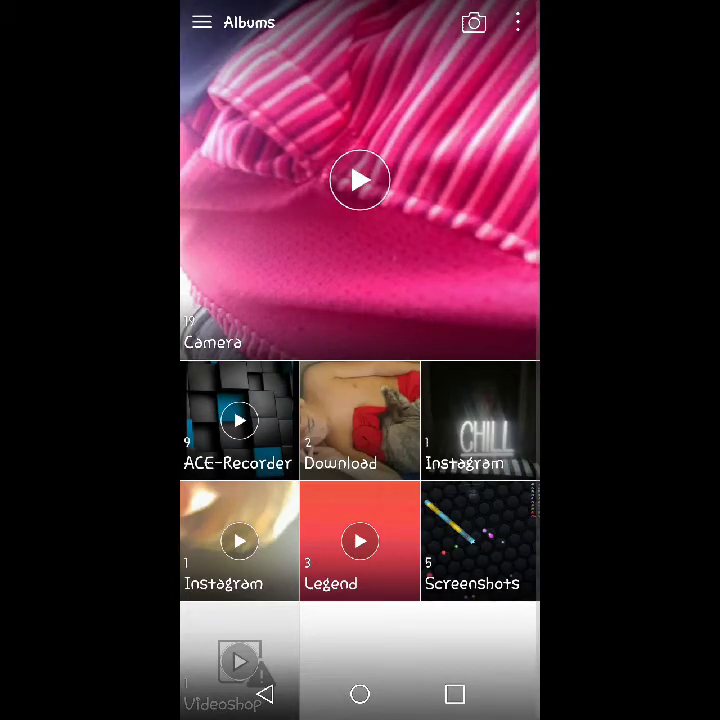
click(360, 260)
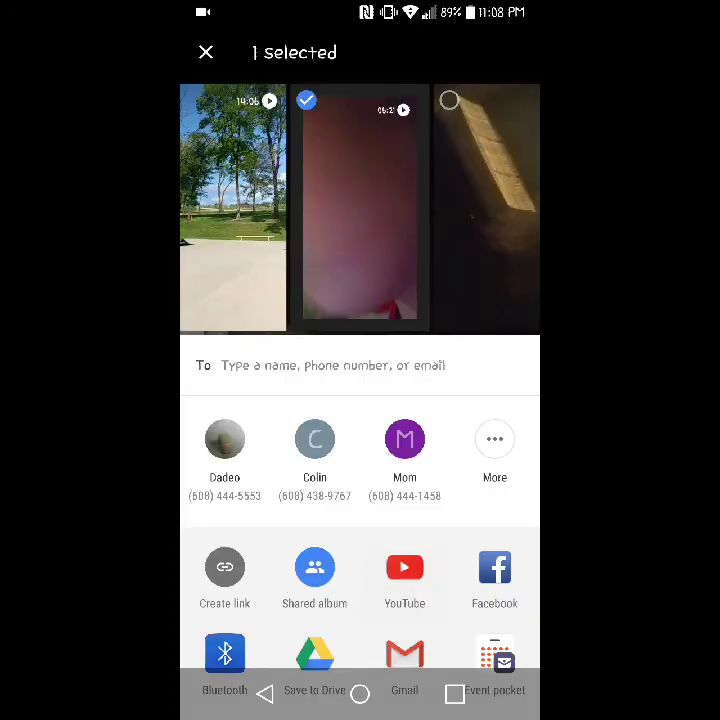
click(405, 567)
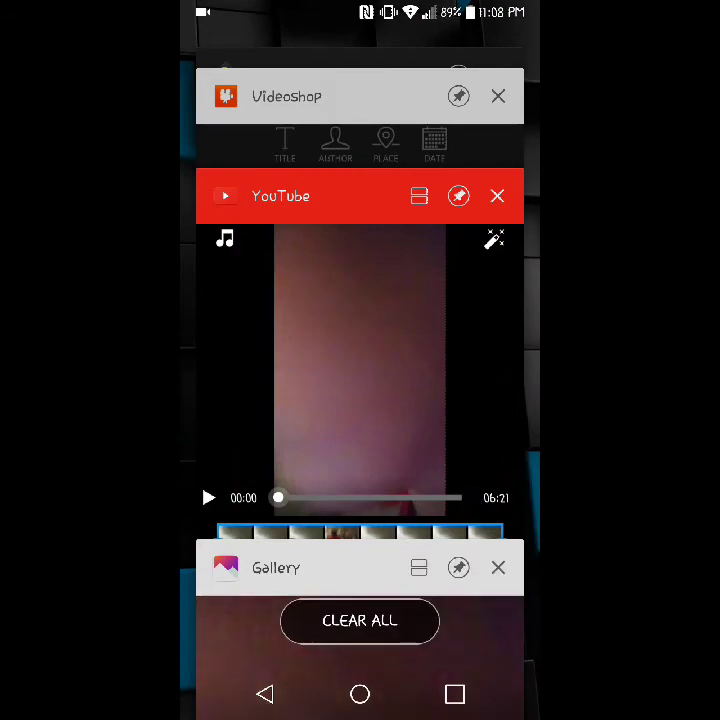
Step: Dismiss the Gallery, YouTube and Legend cards, clear all recents, and close the notification shade
drag(360, 566, 620, 566)
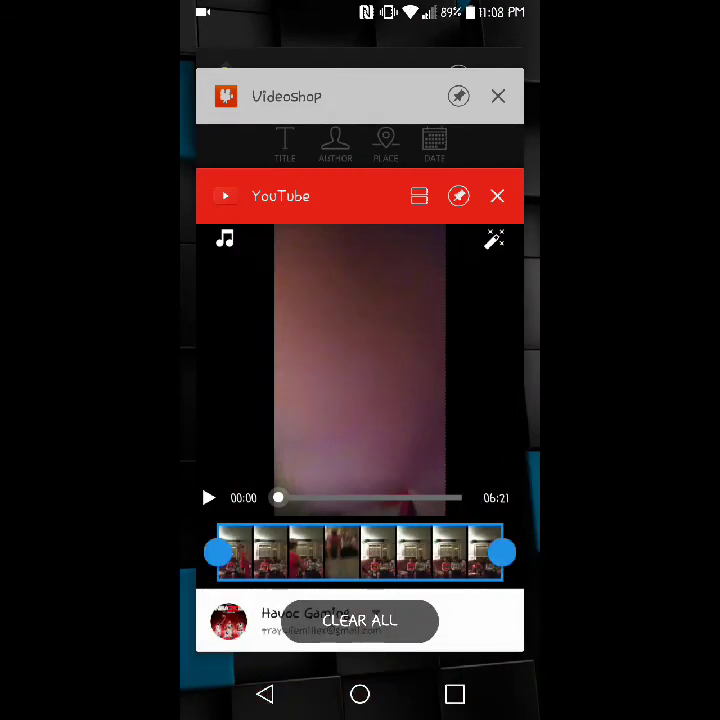
drag(360, 360, 620, 360)
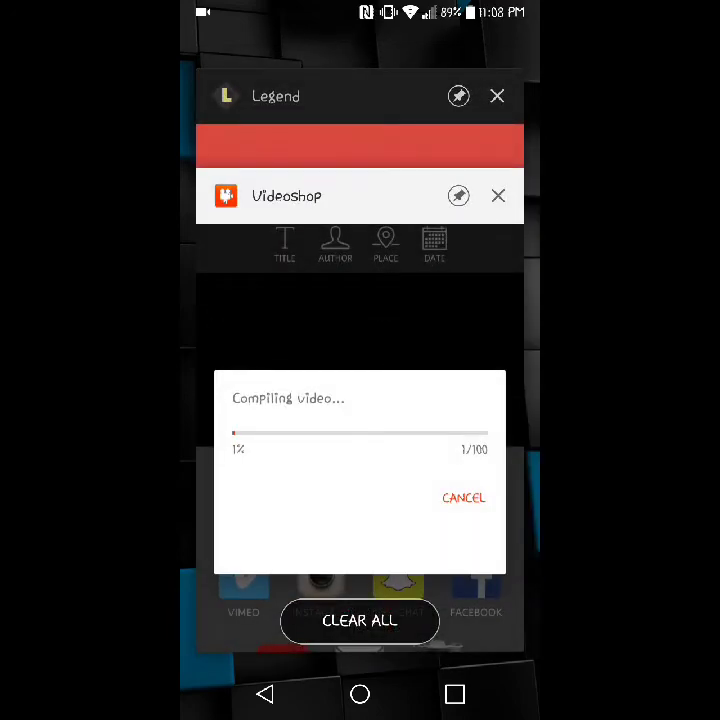
drag(360, 96, 620, 96)
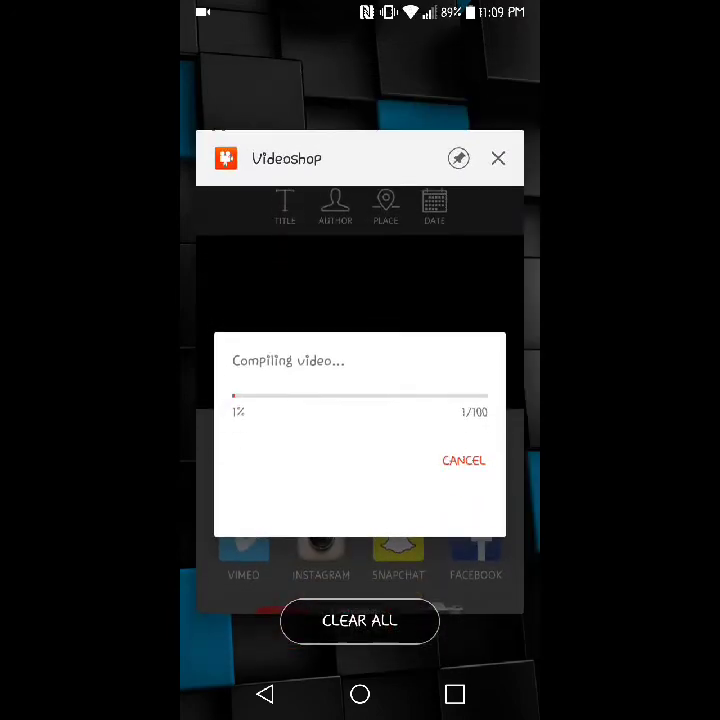
click(360, 620)
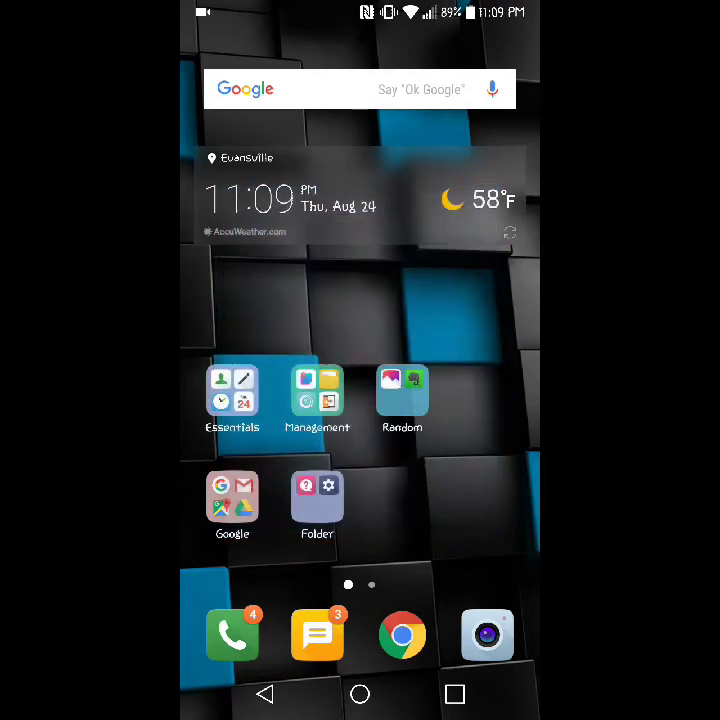
drag(360, 10, 305, 390)
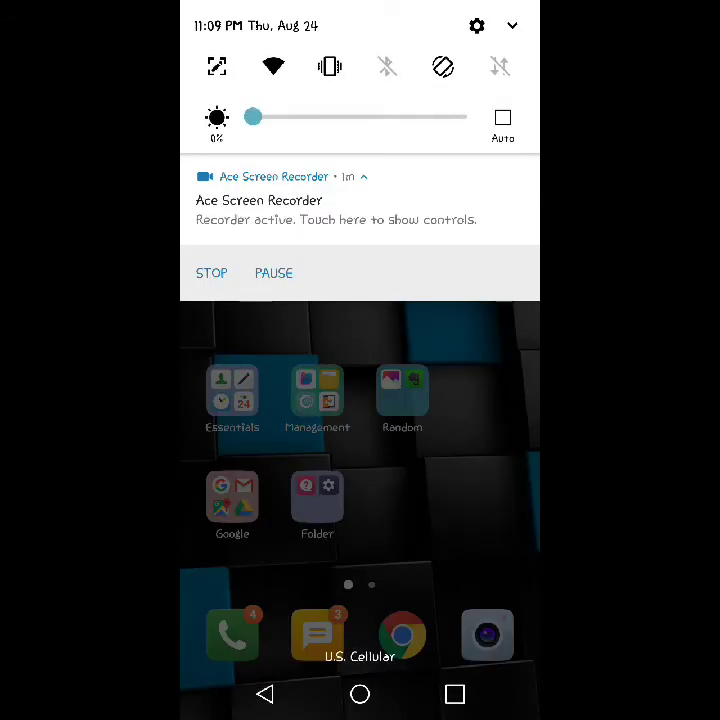
click(278, 273)
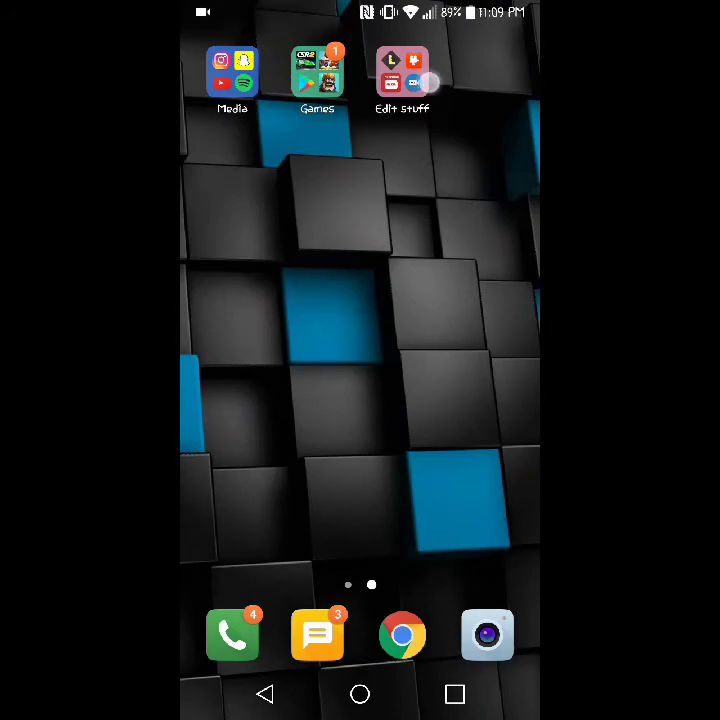
Step: Launch Videoshop from the Edit stuff folder
click(428, 82)
click(403, 134)
click(400, 75)
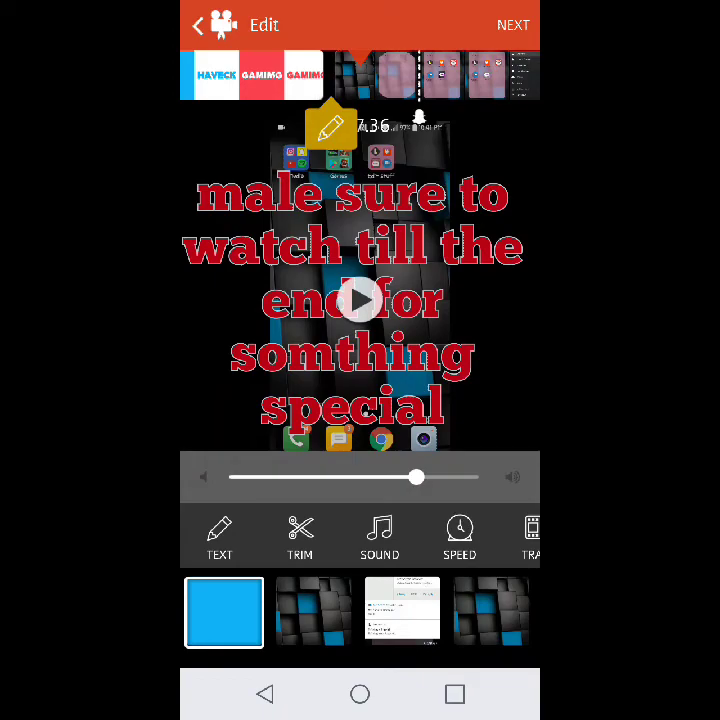
drag(450, 612, 360, 612)
Step: Add the 14:06 album video as a new clip, skipping the 1:52 wallpaper video
click(497, 608)
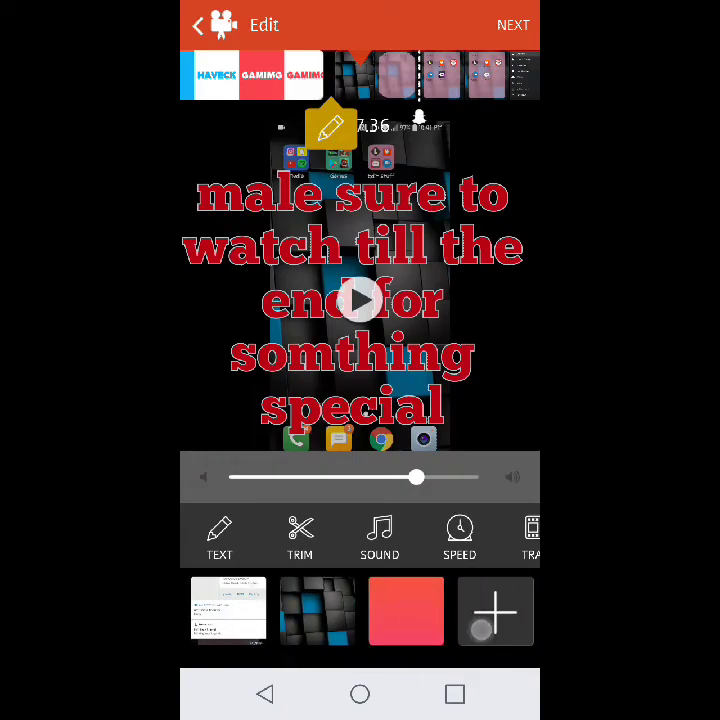
click(421, 560)
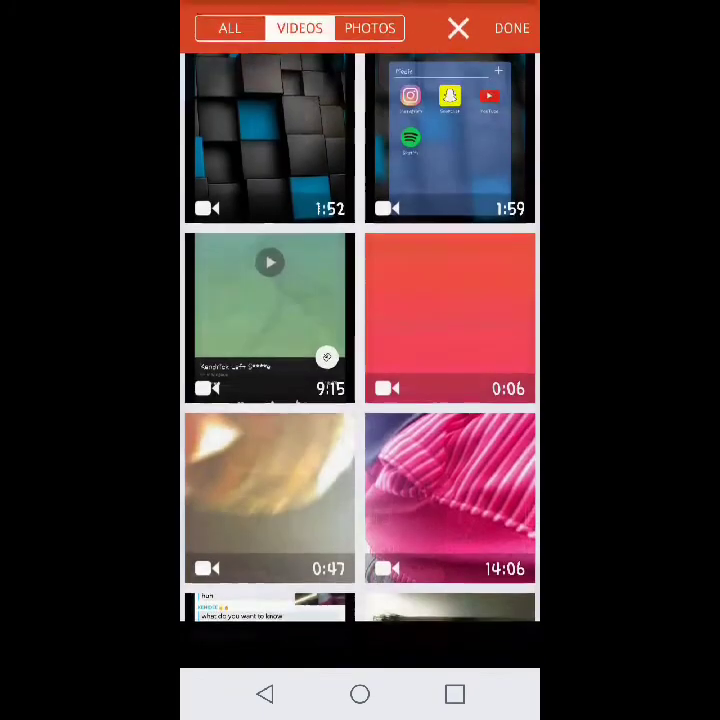
click(269, 135)
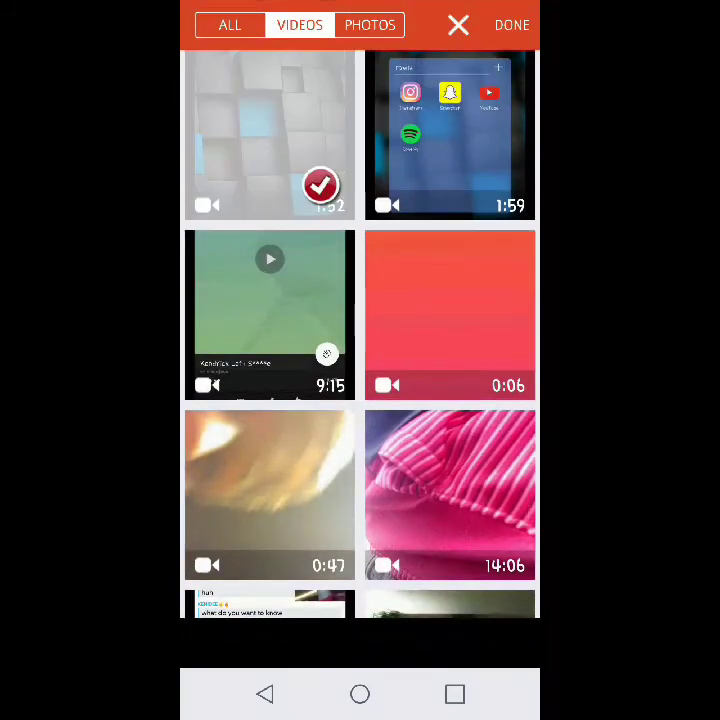
click(269, 135)
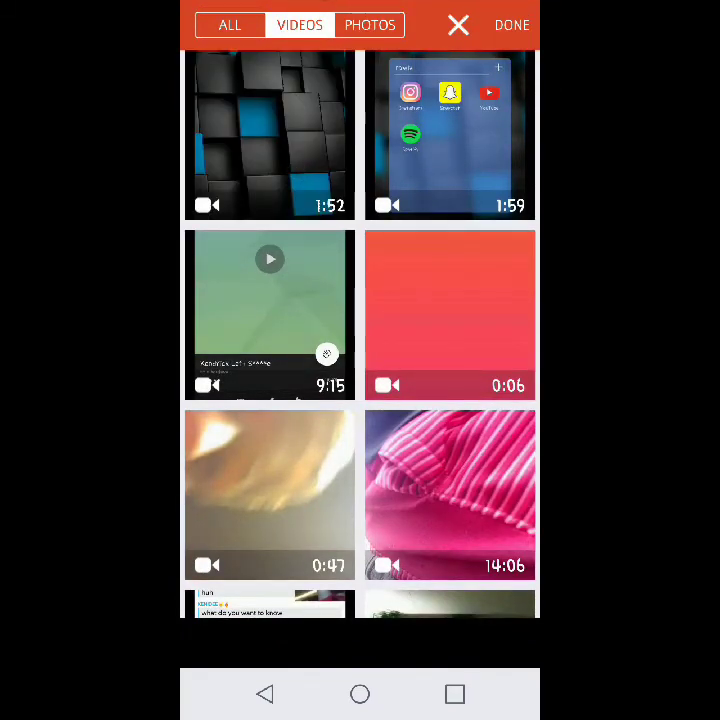
click(450, 495)
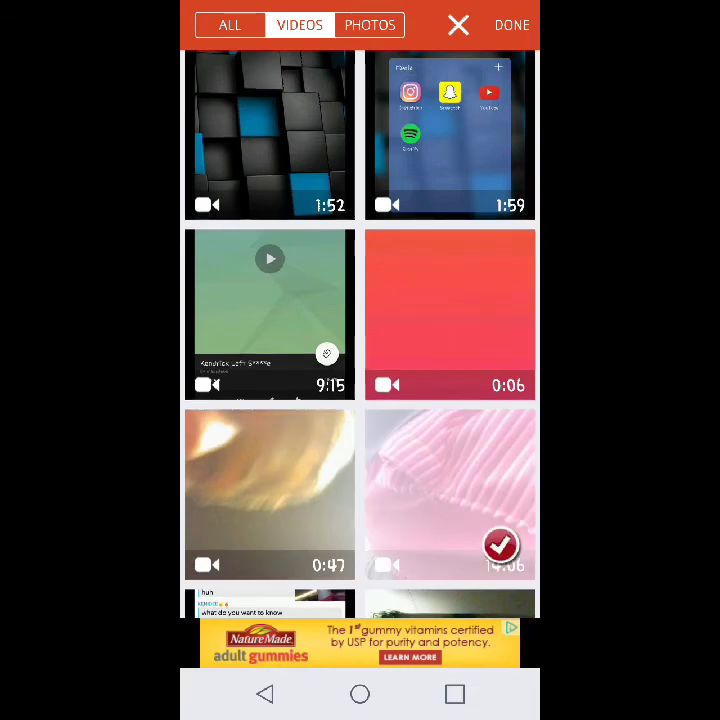
click(503, 11)
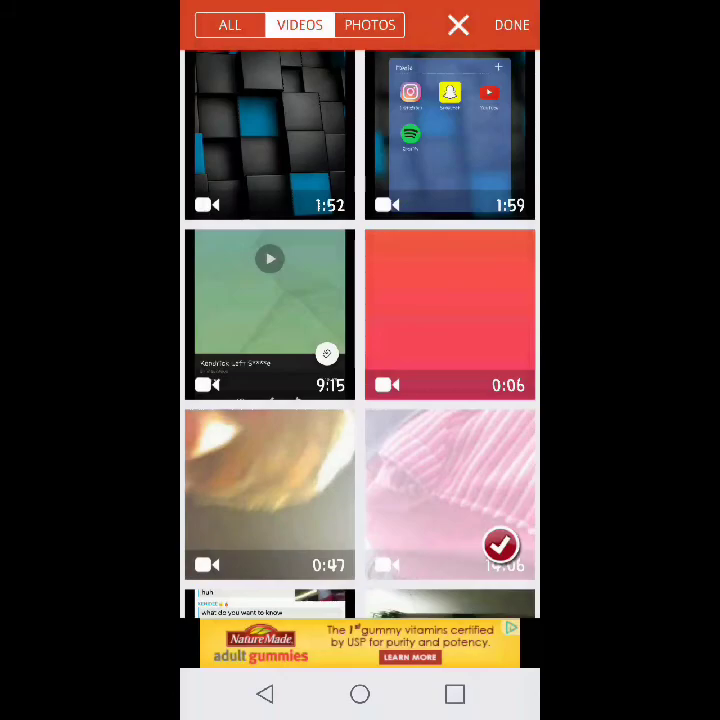
Step: Move the new clip to the strip's end, delete it, and select the wallpaper clip
click(269, 493)
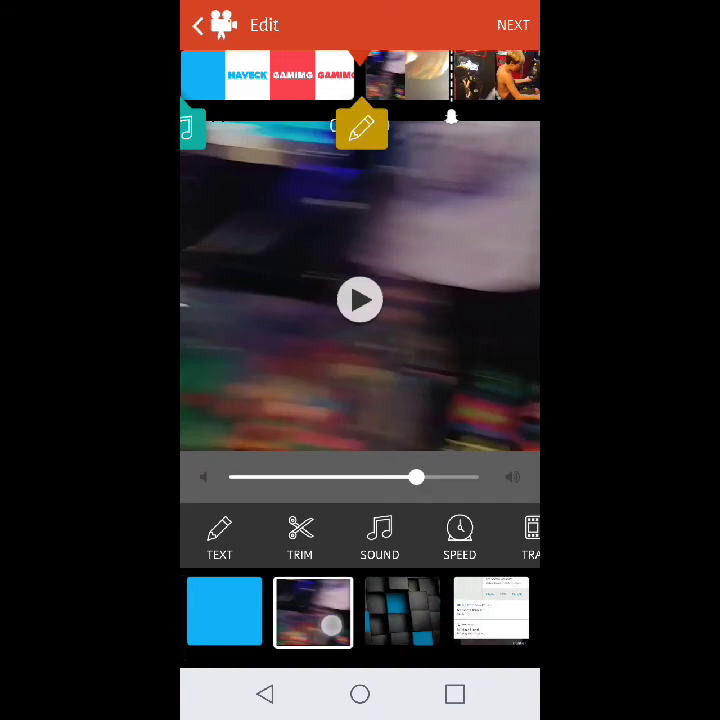
mouse_move(313, 612)
mouse_down()
mouse_move(505, 612)
mouse_move(524, 628)
mouse_up()
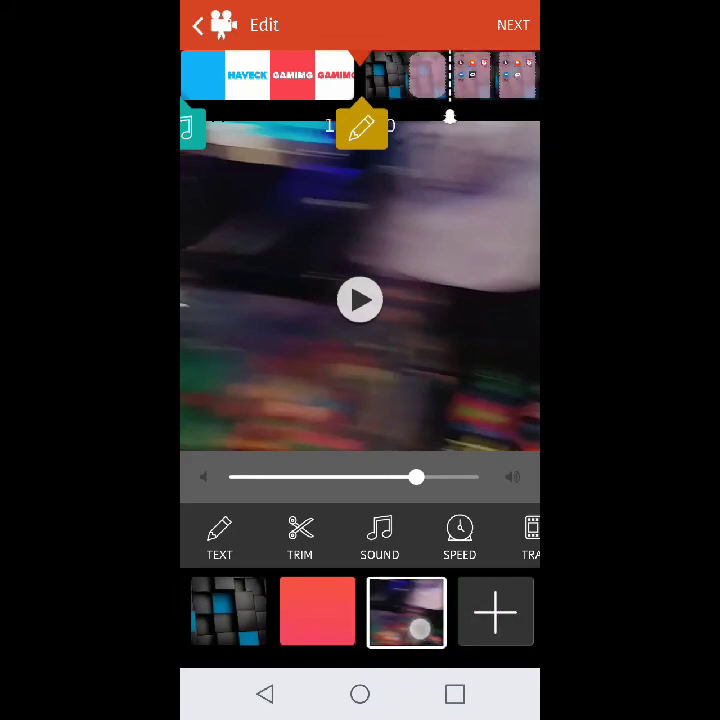
drag(480, 535, 240, 535)
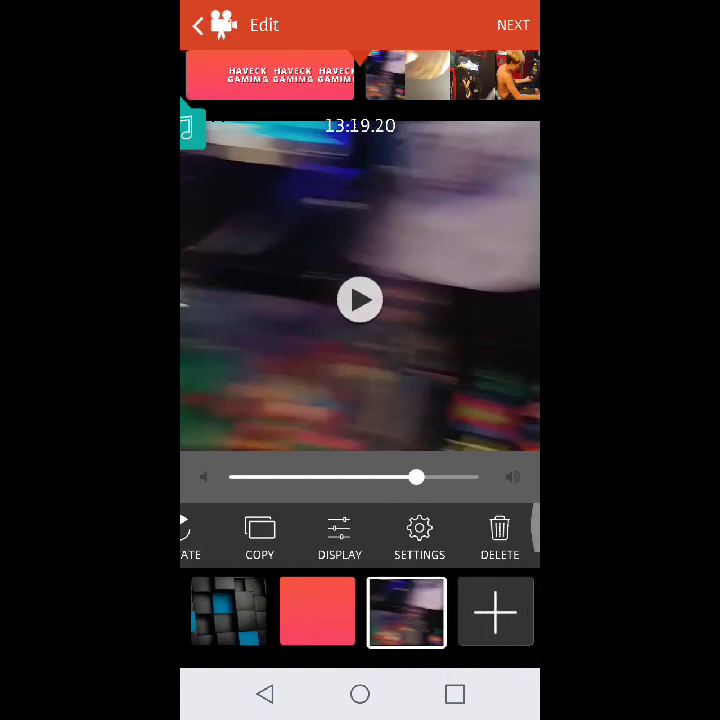
click(500, 530)
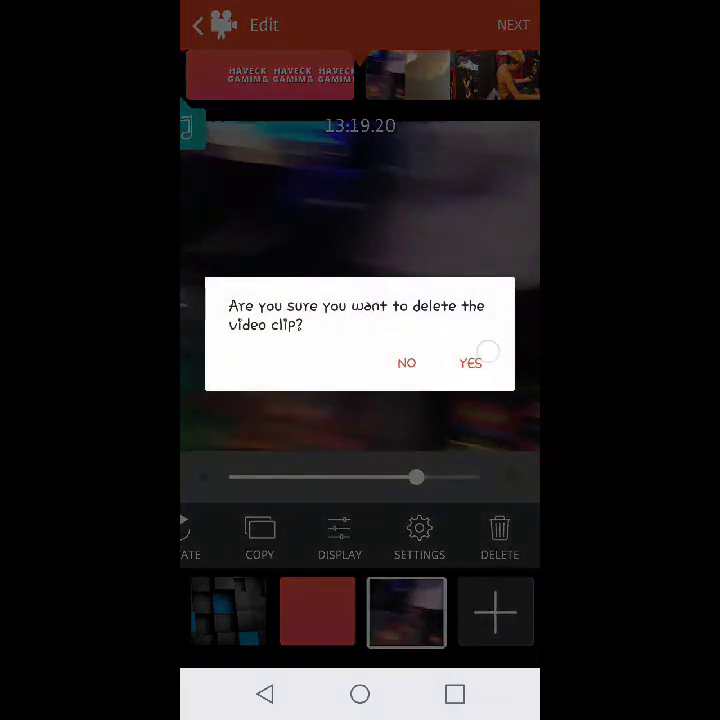
click(470, 362)
click(203, 610)
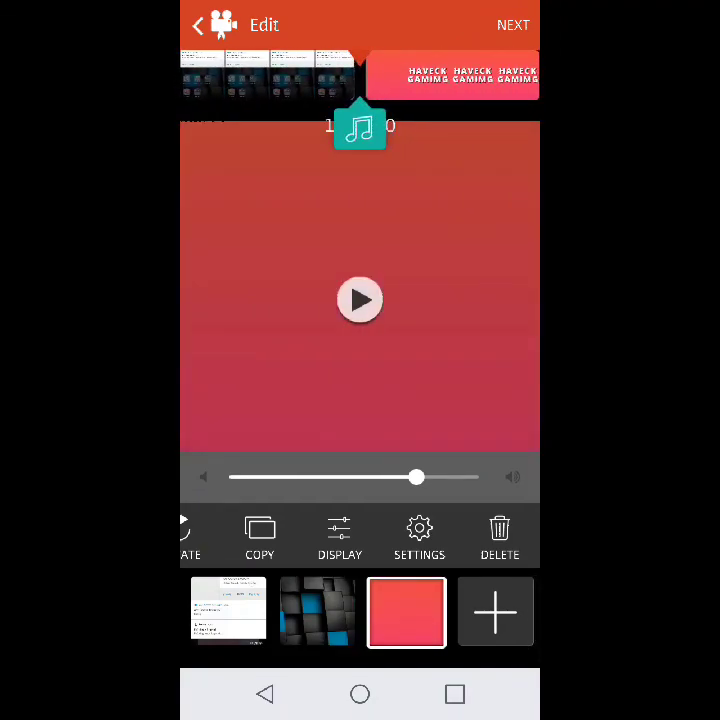
Step: Leave Videoshop for the home screen, pulling down the notification shade
drag(360, 2, 360, 60)
drag(360, 5, 360, 300)
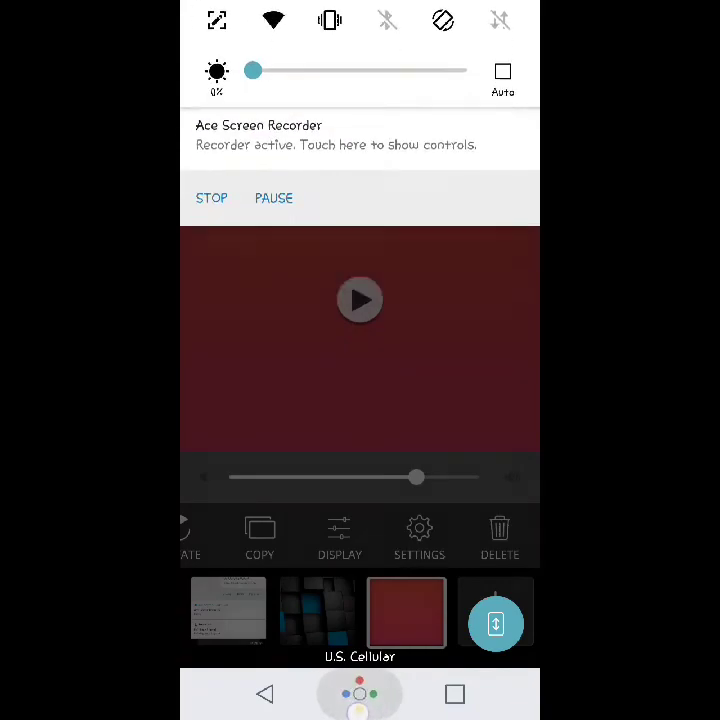
click(360, 693)
drag(360, 5, 360, 300)
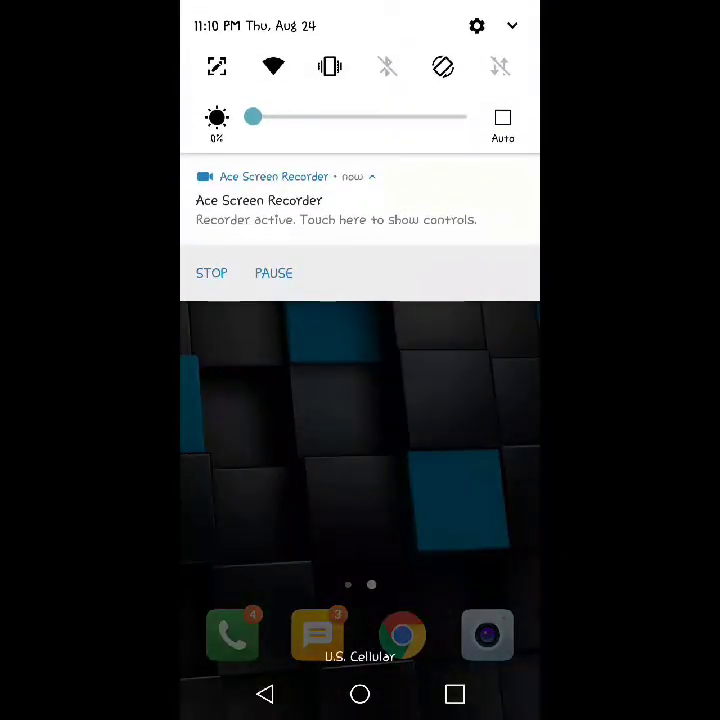